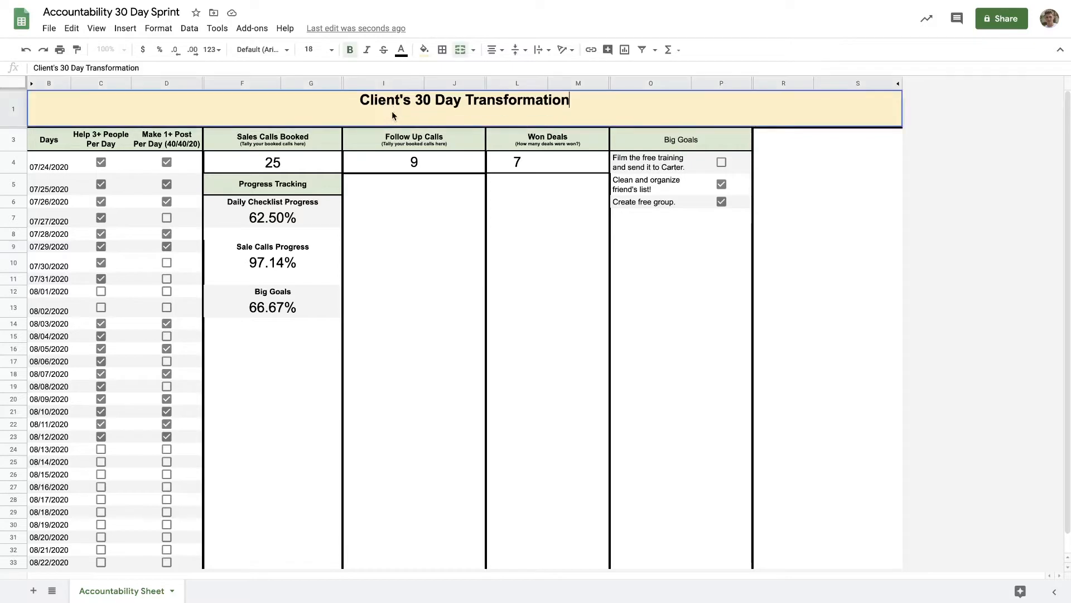
# Step: Examine the sheet title and the Follow Up Calls tally in the accountability sheet
pyautogui.moveTo(360, 100); pyautogui.dragTo(407, 103)
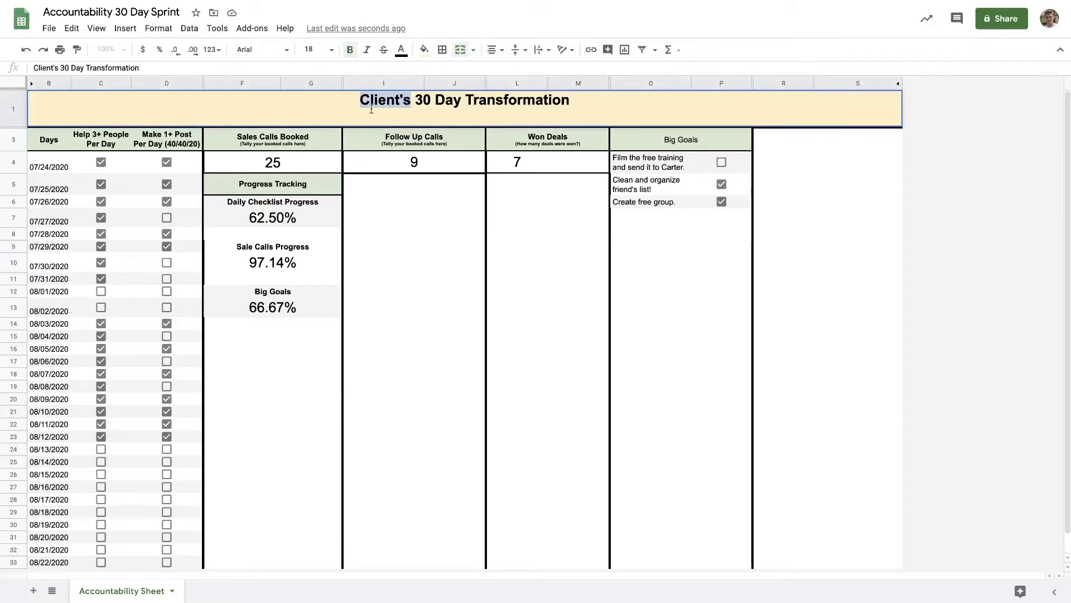
pyautogui.click(414, 199)
pyautogui.scroll(-1, 272, 189)
pyautogui.scroll(1, 272, 189)
pyautogui.scroll(-1, 272, 189)
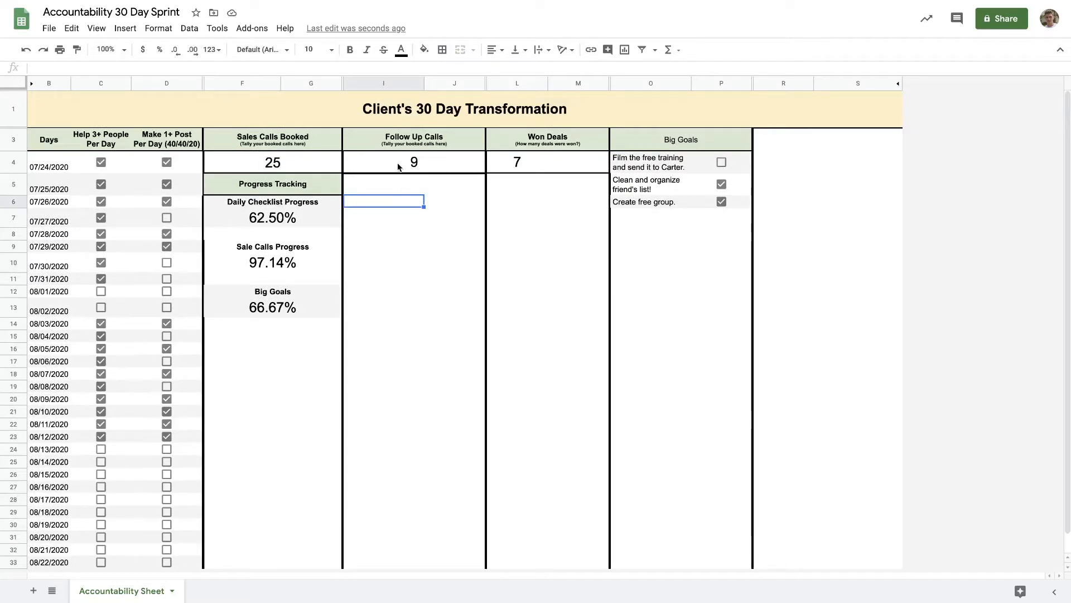
pyautogui.doubleClick(417, 158)
pyautogui.moveTo(442, 160); pyautogui.dragTo(374, 161)
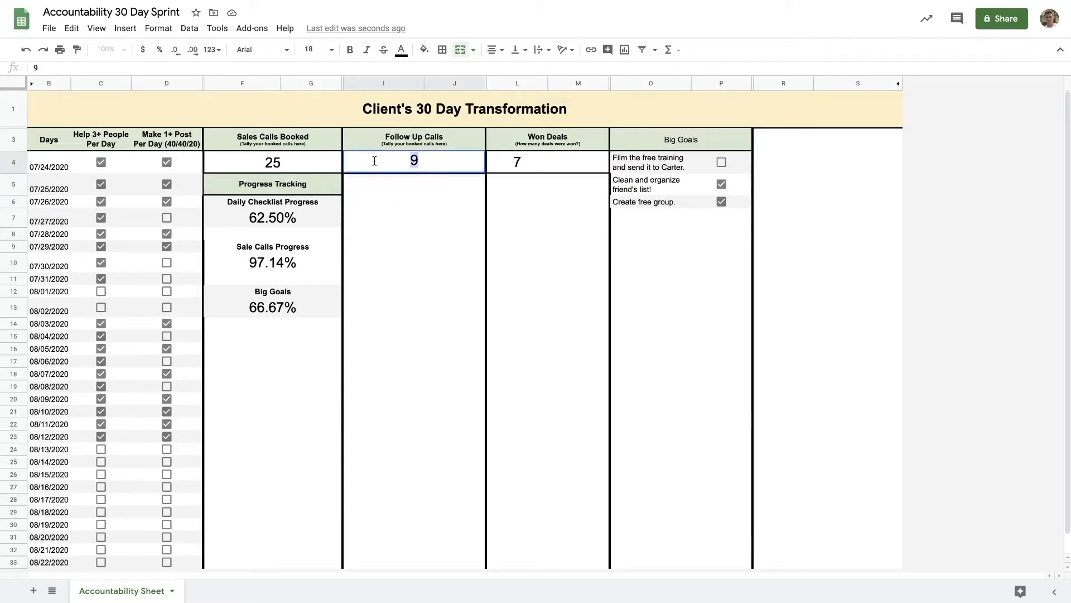
pyautogui.click(410, 224)
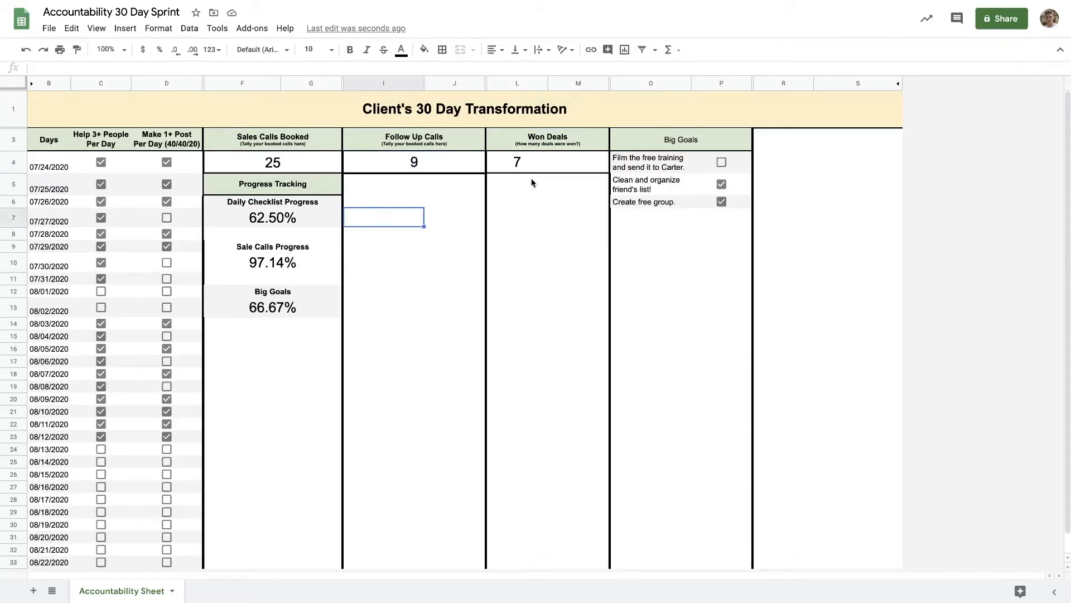
# Step: Try a Sales Calls Booked tally of 27, then set it back to 25
pyautogui.doubleClick(304, 162)
pyautogui.moveTo(304, 163); pyautogui.dragTo(188, 155)
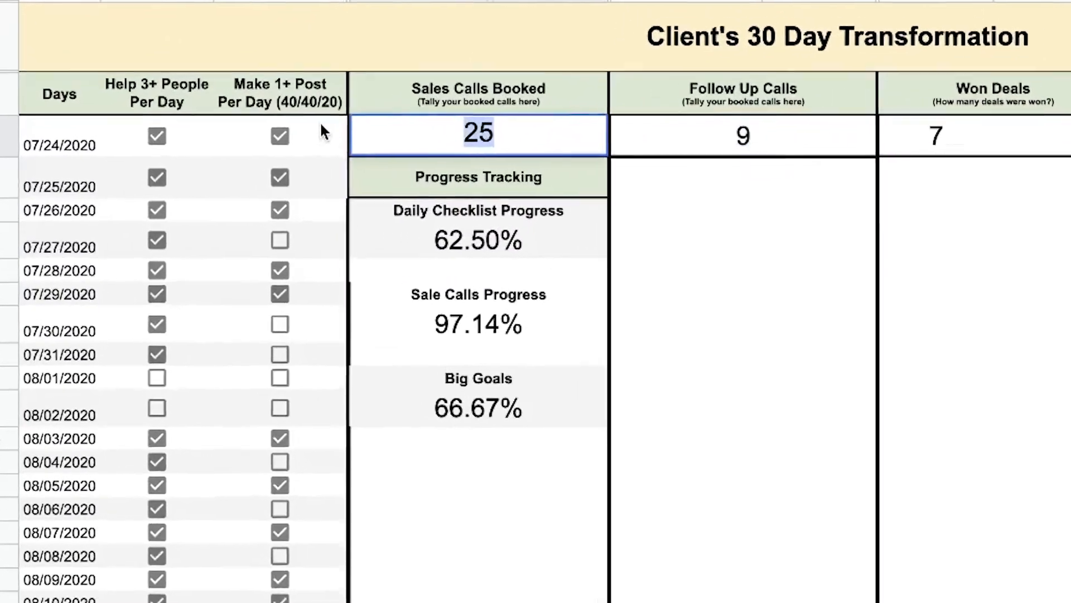
pyautogui.write('27')
pyautogui.click(486, 337)
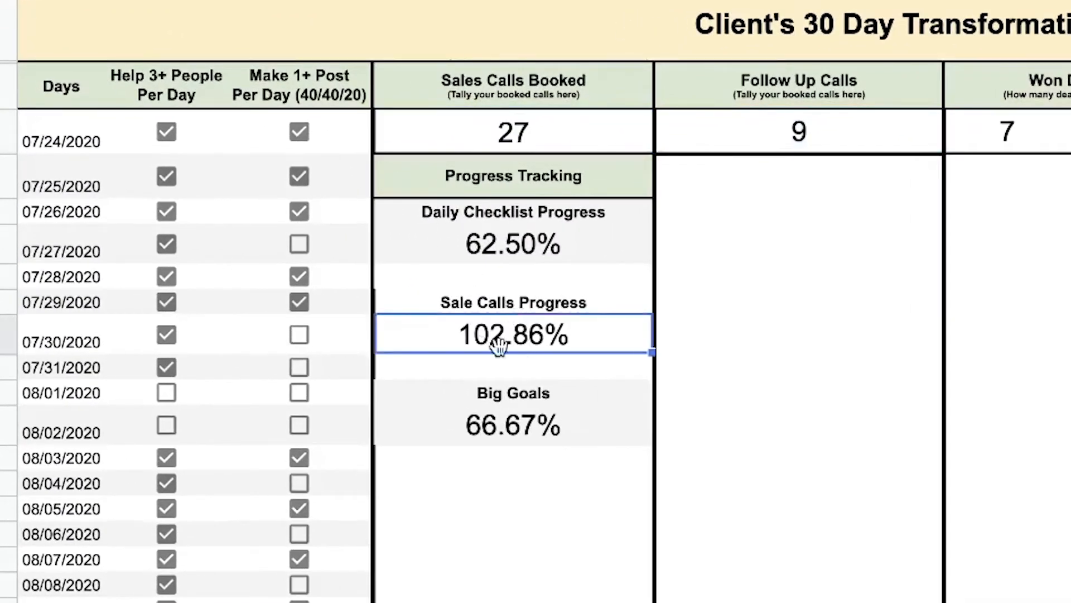
pyautogui.click(531, 138)
pyautogui.write('25')
pyautogui.press('Return')
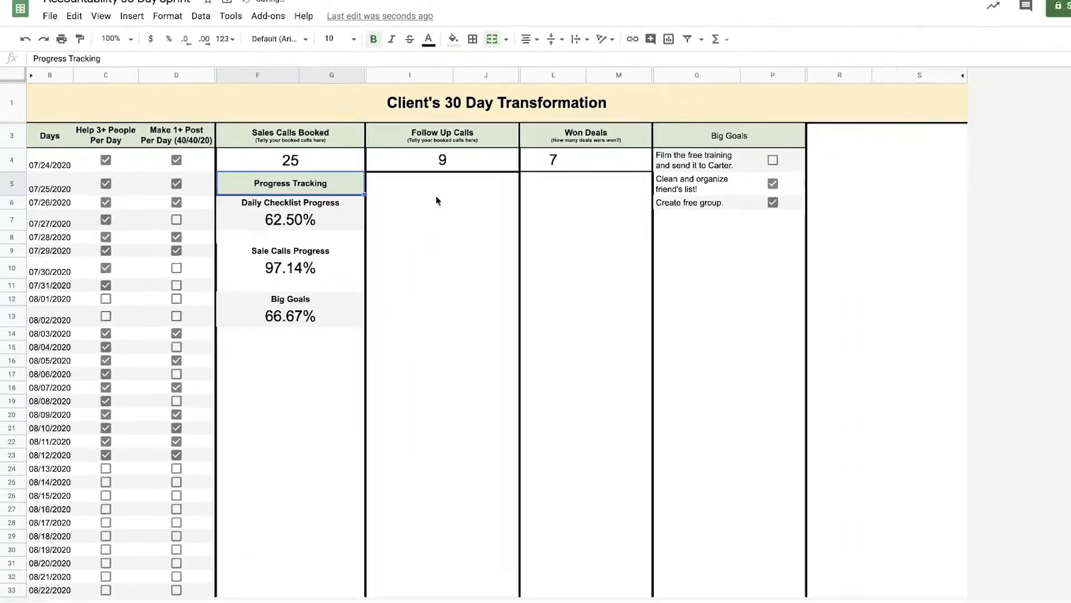
pyautogui.click(492, 251)
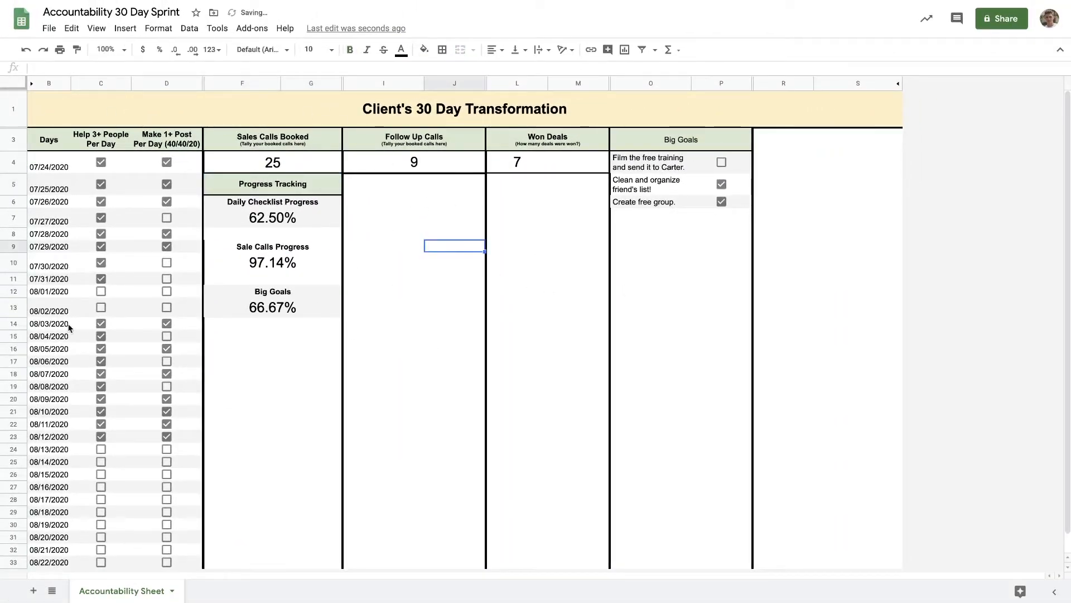
# Step: Examine the headings of the two daily habit columns and the Sales Calls Booked section
pyautogui.click(108, 144)
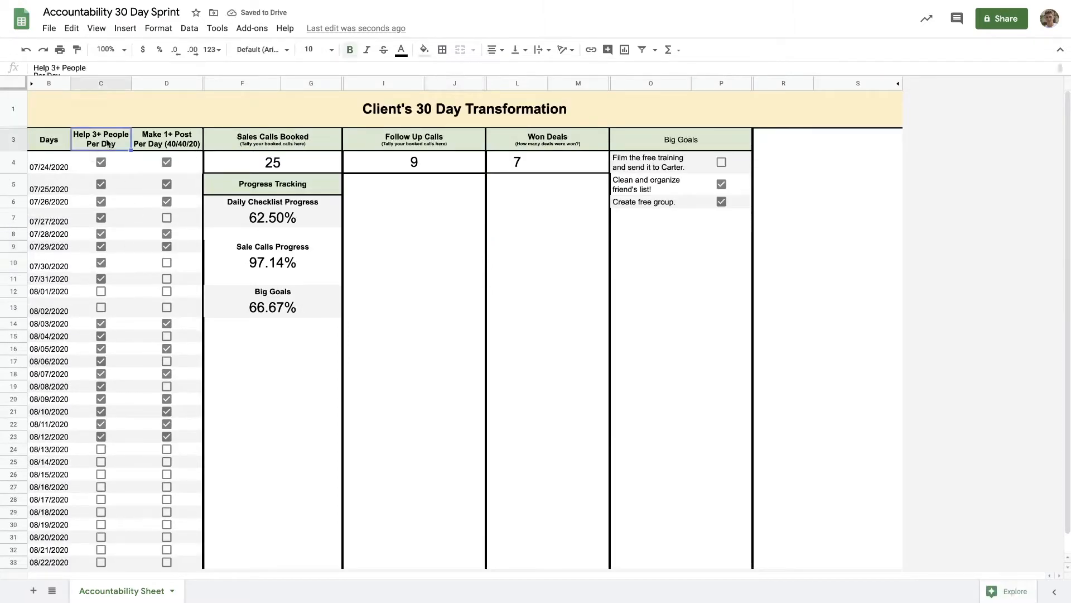
pyautogui.doubleClick(90, 139)
pyautogui.moveTo(120, 140); pyautogui.dragTo(120, 133)
pyautogui.click(128, 135)
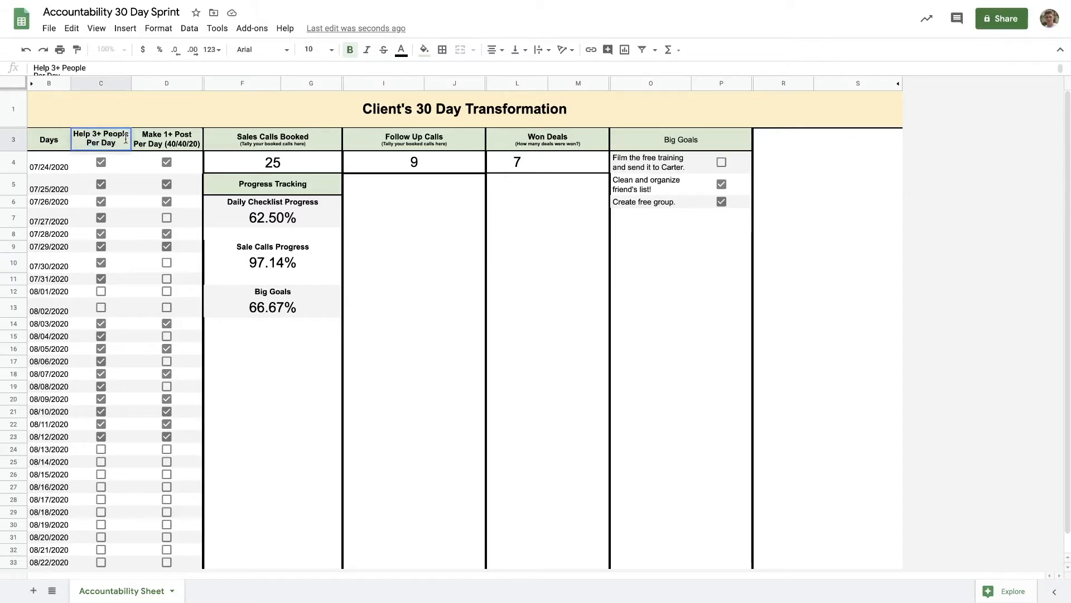
pyautogui.click(179, 146)
pyautogui.doubleClick(166, 143)
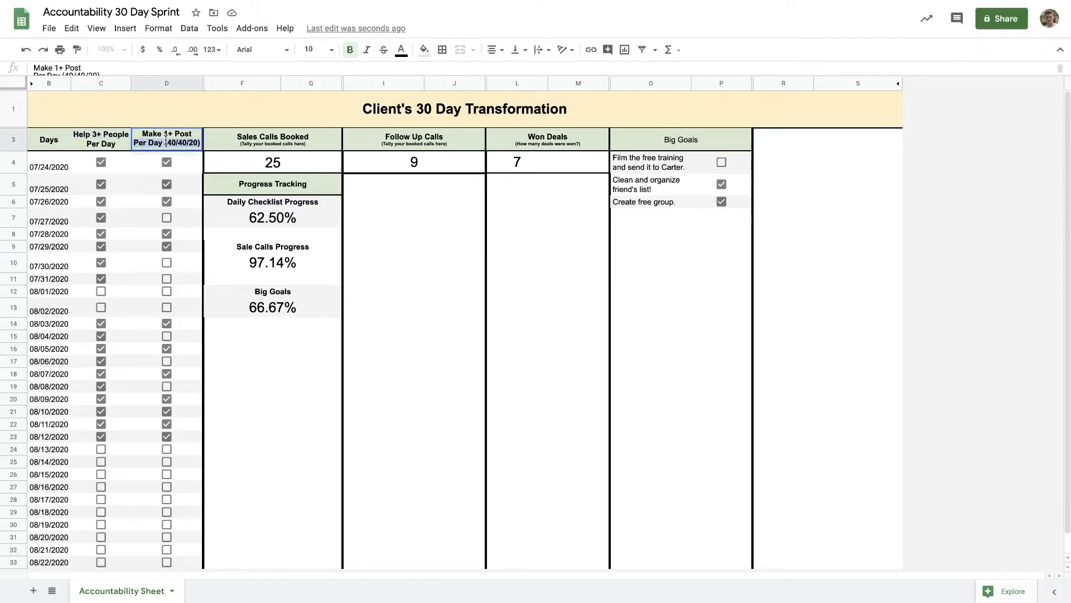
pyautogui.click(121, 141)
pyautogui.click(147, 142)
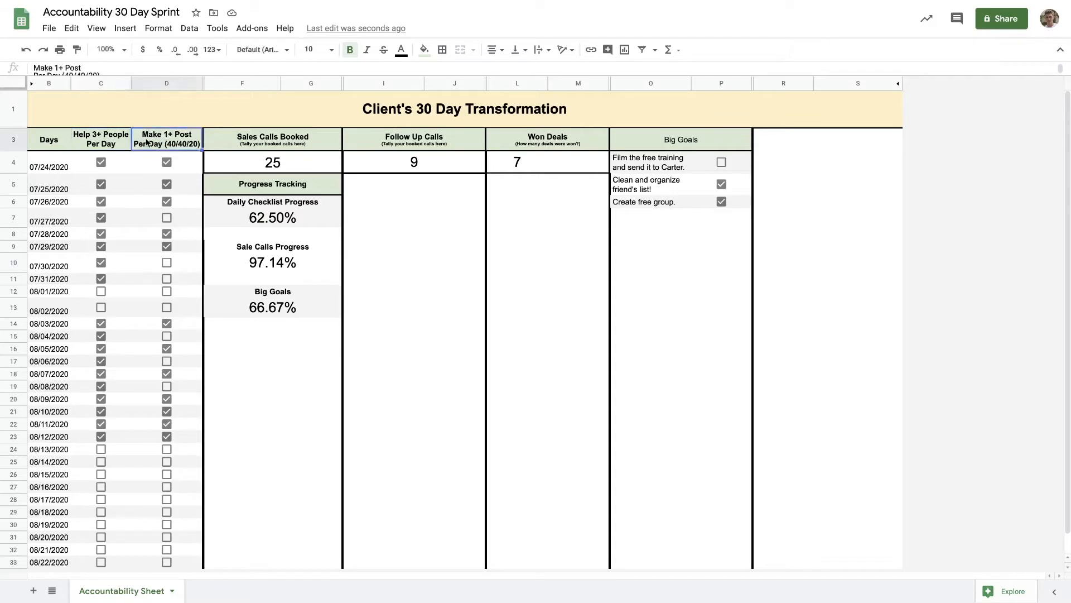
pyautogui.doubleClick(142, 136)
pyautogui.moveTo(142, 135); pyautogui.dragTo(235, 171)
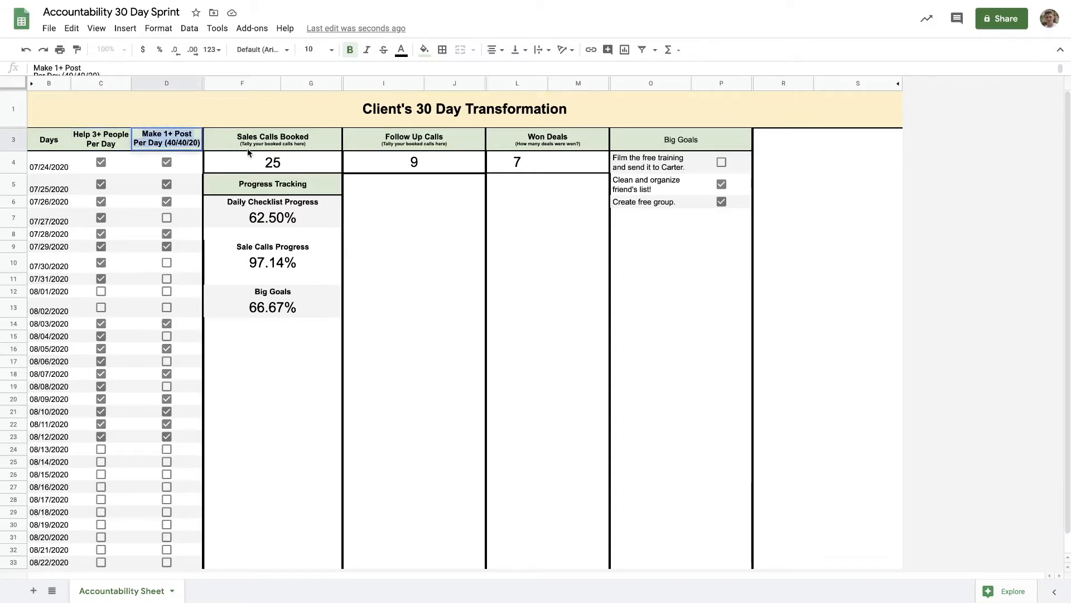
pyautogui.click(248, 148)
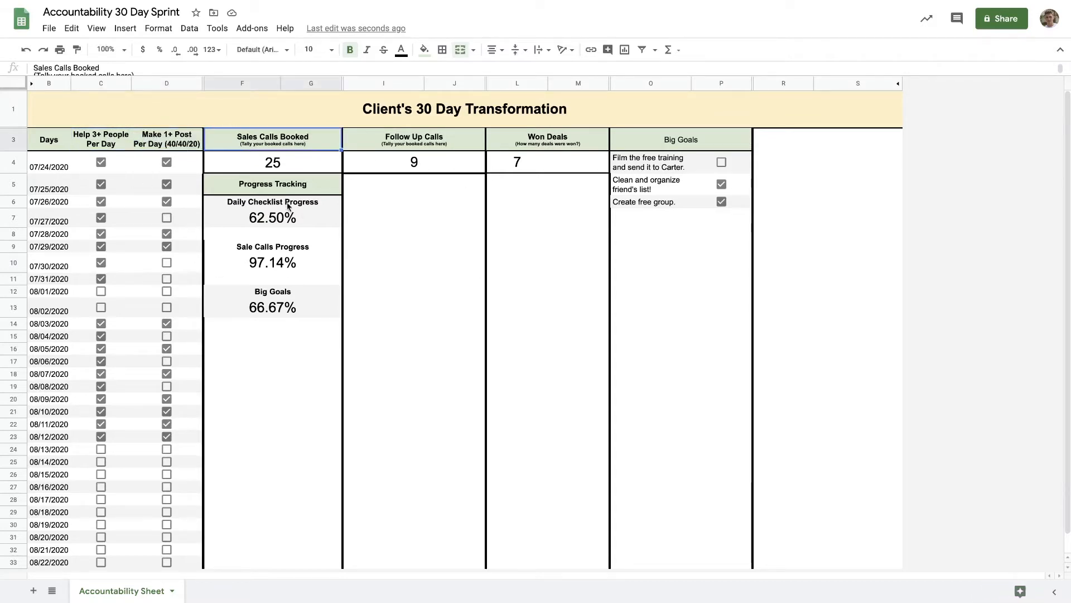
# Step: Raise the Sales Calls Booked tally to 26 as a test, then return it to 25
pyautogui.doubleClick(301, 159)
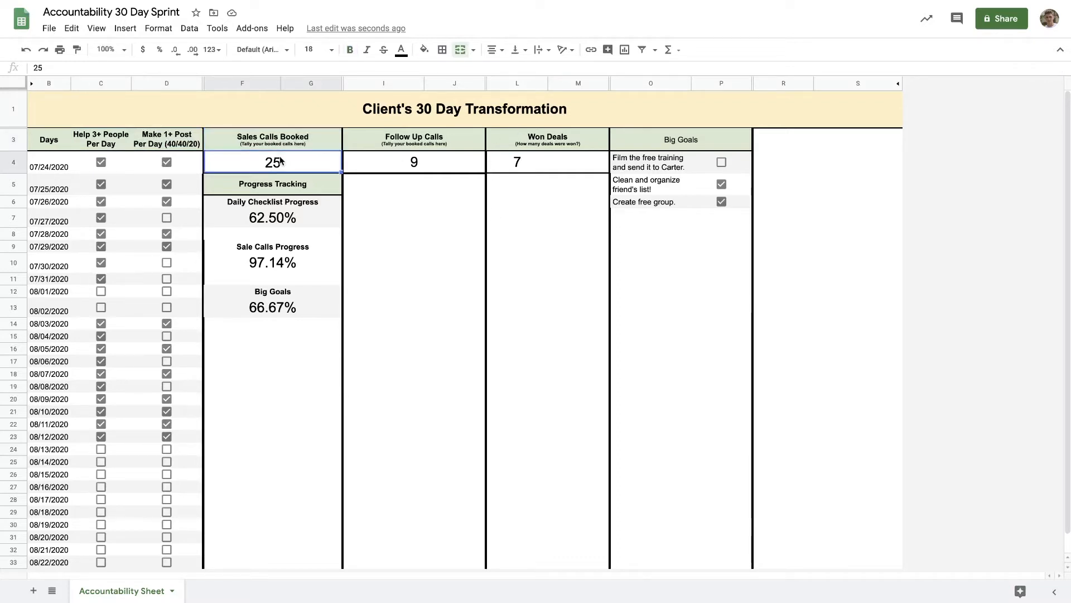
pyautogui.moveTo(290, 160); pyautogui.dragTo(274, 162)
pyautogui.write('6')
pyautogui.press('Return')
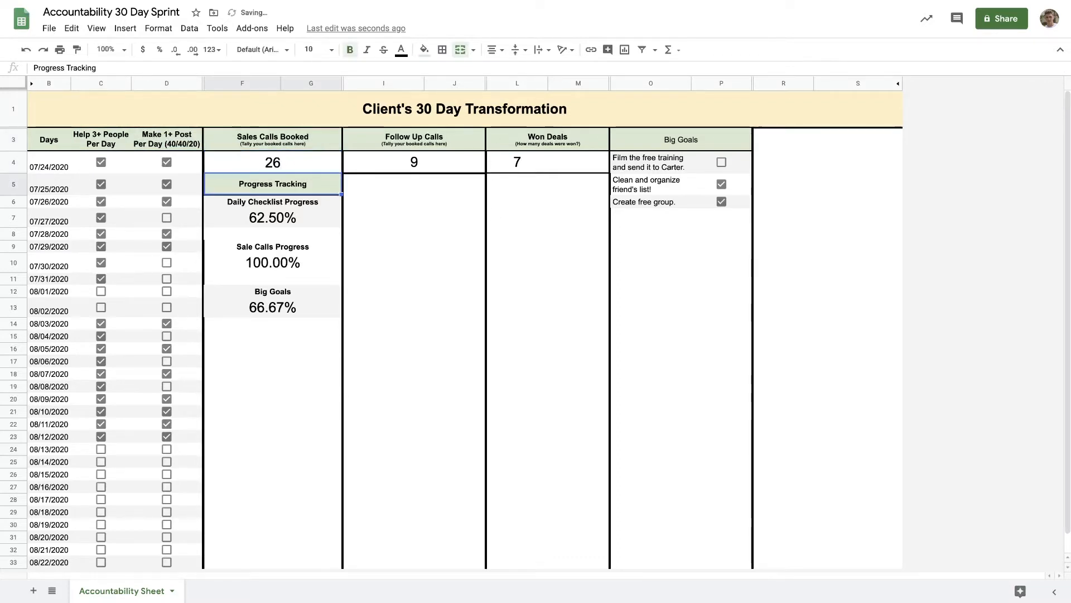
pyautogui.doubleClick(291, 161)
pyautogui.press('BackSpace')
pyautogui.write('5')
pyautogui.press('Return')
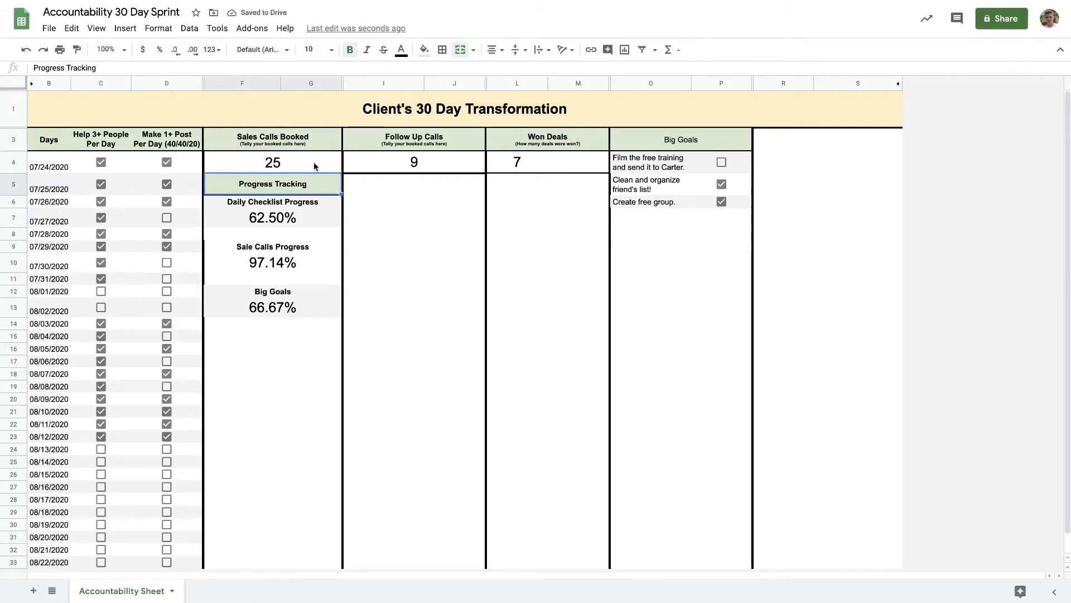
pyautogui.scroll(-1, 247, 387)
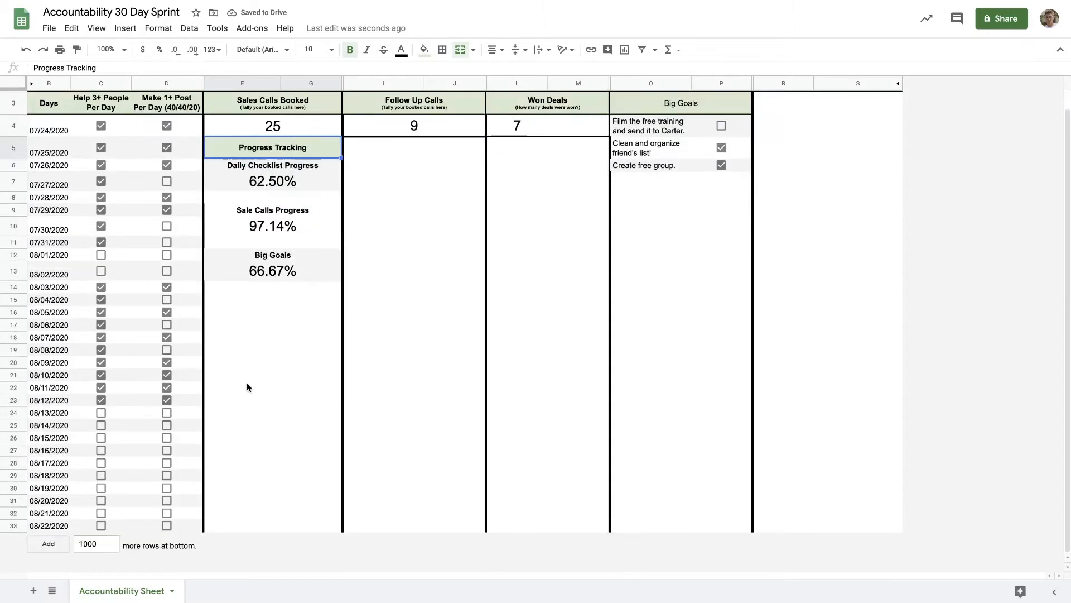
pyautogui.scroll(1, 247, 385)
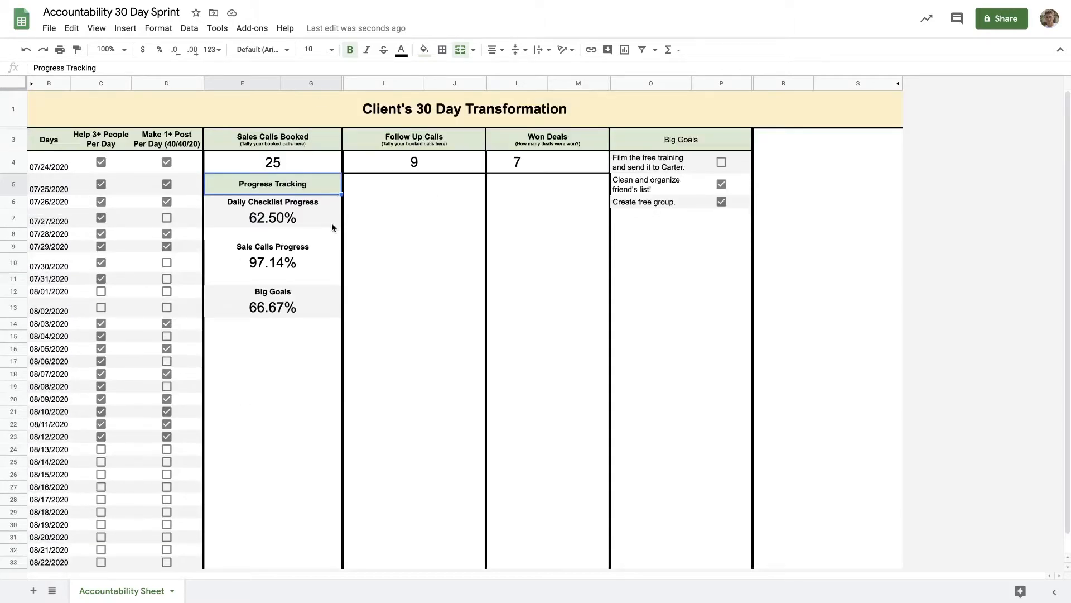
# Step: Try a Won Deals count of 10, then restore it to 7
pyautogui.doubleClick(524, 162)
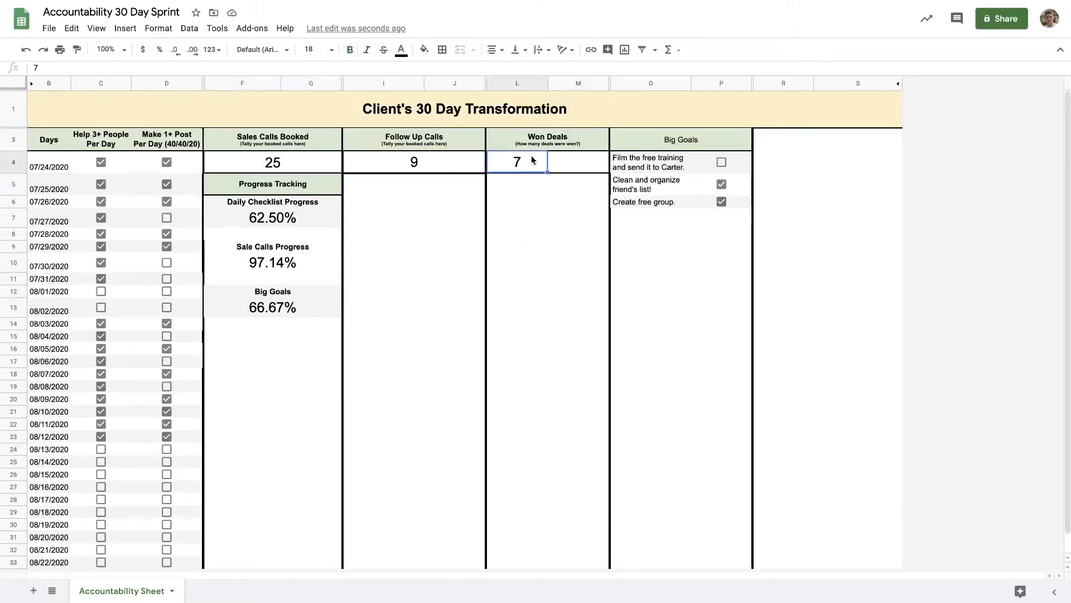
pyautogui.moveTo(522, 160); pyautogui.dragTo(487, 161)
pyautogui.write('10')
pyautogui.press('Return')
pyautogui.doubleClick(526, 160)
pyautogui.moveTo(526, 161); pyautogui.dragTo(487, 162)
pyautogui.write('7')
pyautogui.press('Return')
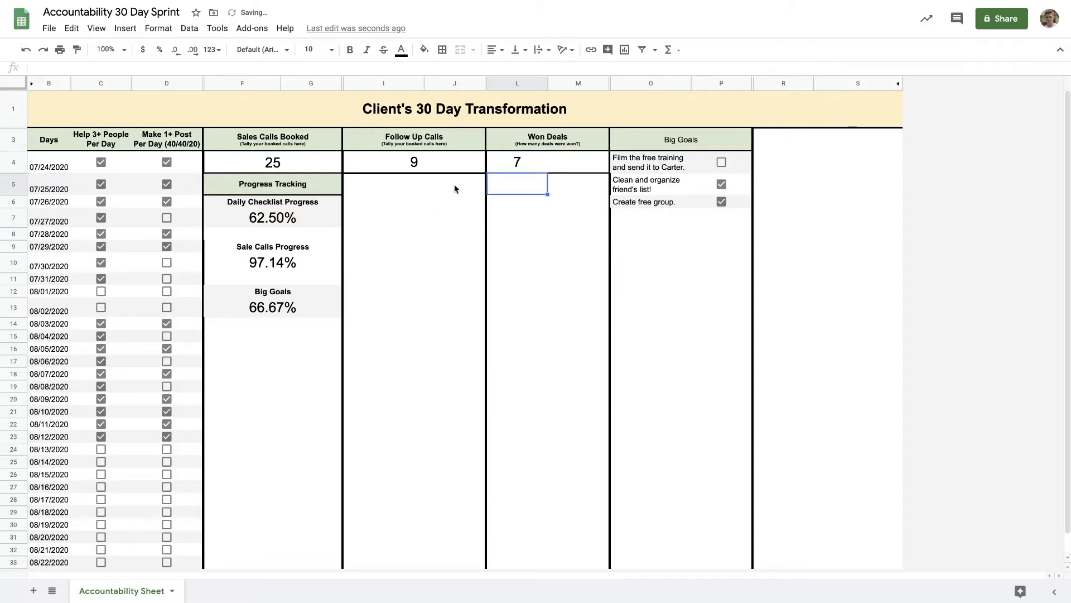
# Step: Toggle the three Big Goals checkboxes and return each one to its original state
pyautogui.click(678, 139)
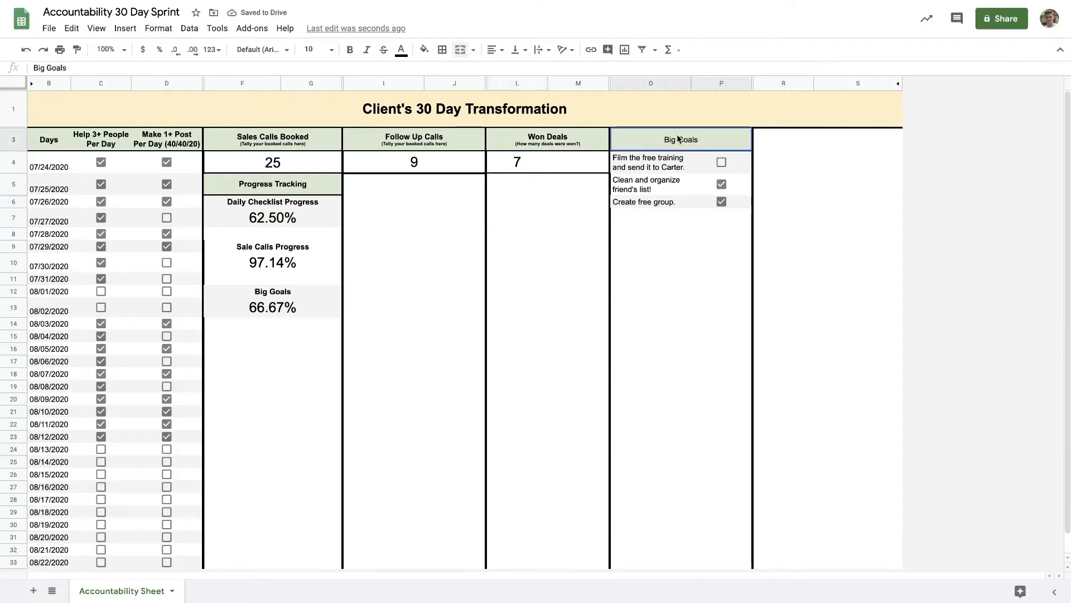
pyautogui.click(722, 161)
pyautogui.click(721, 161)
pyautogui.click(721, 185)
pyautogui.click(721, 201)
pyautogui.click(722, 184)
pyautogui.click(722, 202)
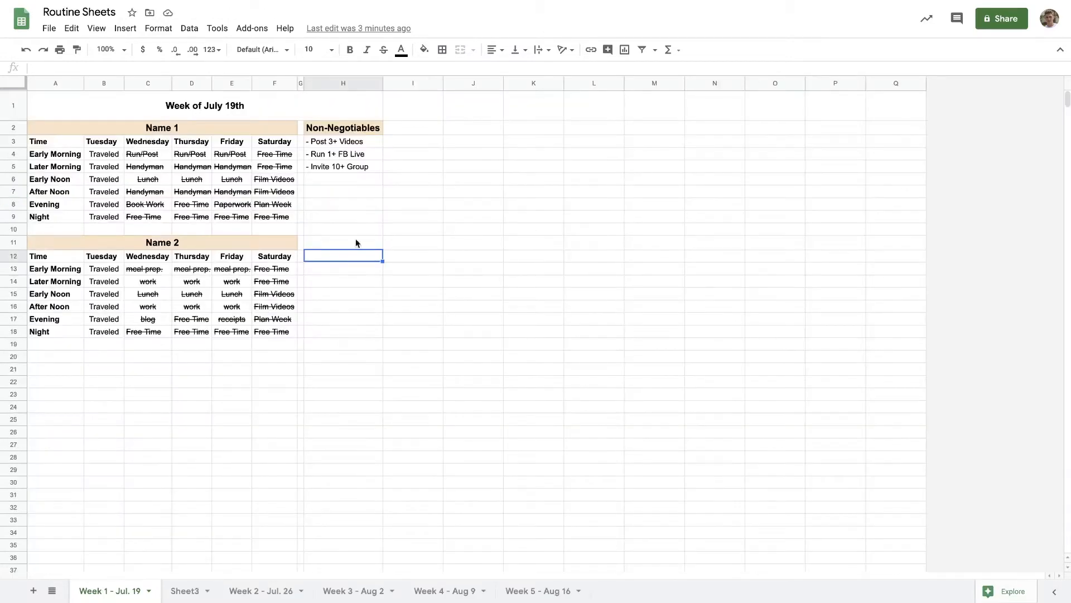
# Step: In the Routine Sheets spreadsheet, delete rows 11 to 18 containing the Name 2 schedule from the Week 1 - Jul. 19 sheet
pyautogui.rightClick(113, 591)
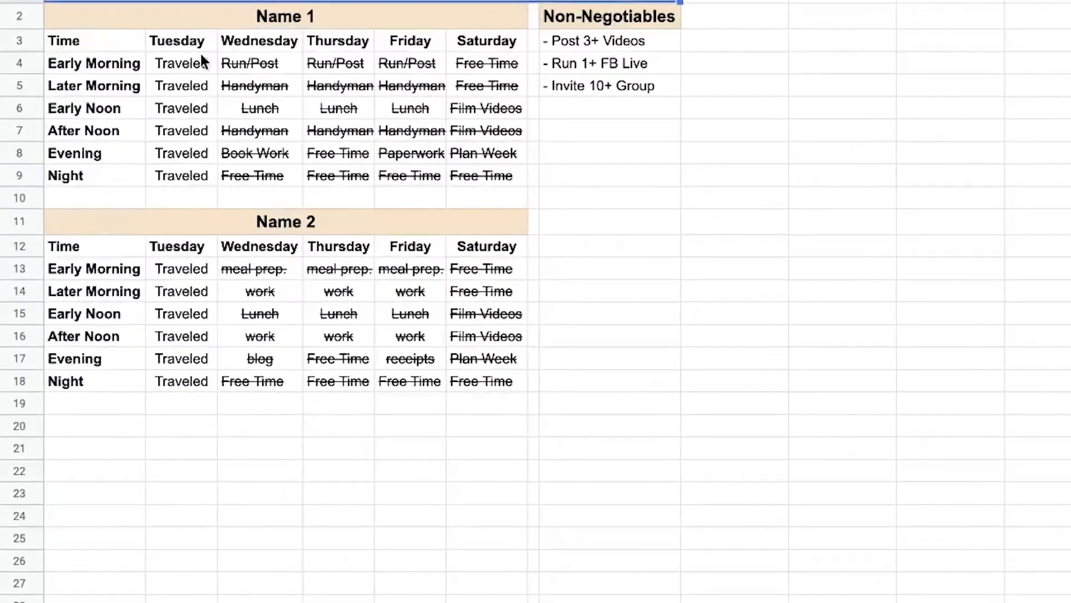
pyautogui.moveTo(2, 226); pyautogui.dragTo(24, 359)
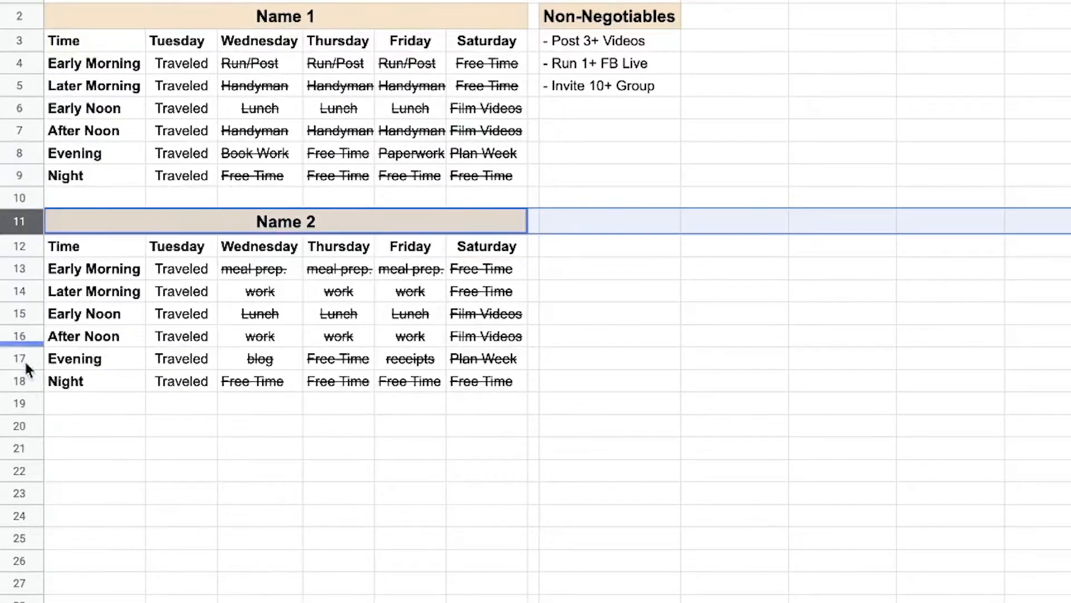
pyautogui.keyDown('shift'); pyautogui.click(25, 381); pyautogui.keyUp('shift')
pyautogui.rightClick(28, 384)
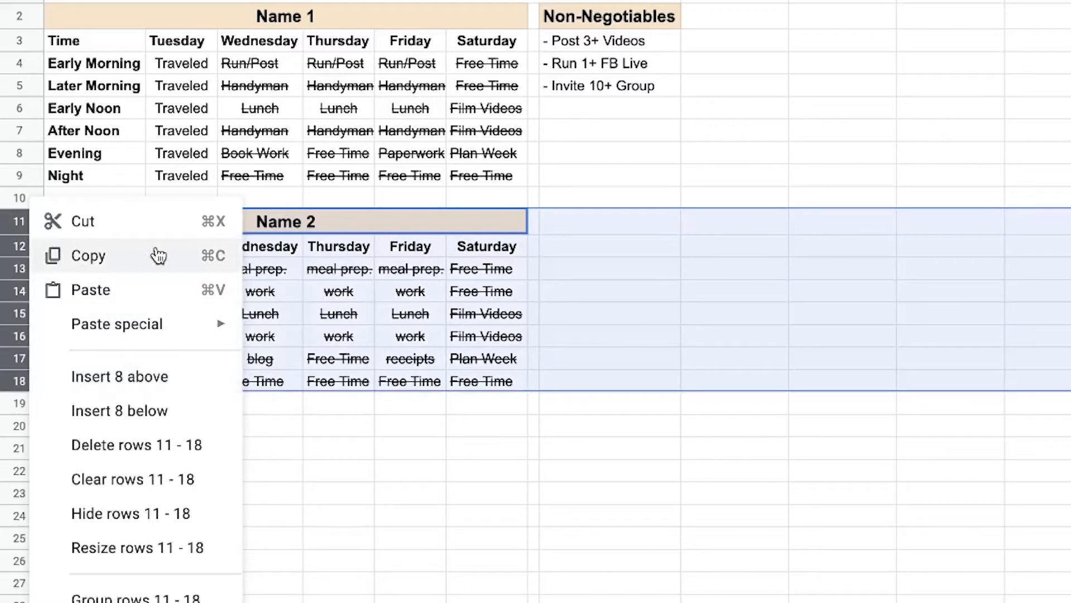
pyautogui.click(177, 444)
pyautogui.click(445, 286)
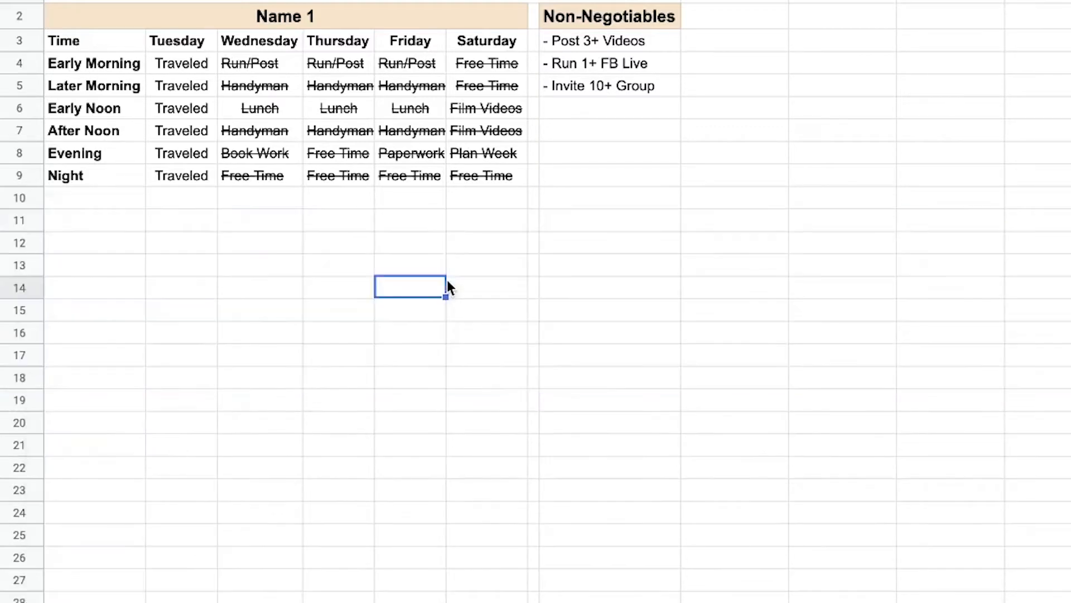
# Step: Replace the Name 1 schedule heading with the person's first name in possessive form followed by "Routine"
pyautogui.click(298, 15)
pyautogui.doubleClick(297, 16)
pyautogui.moveTo(318, 15); pyautogui.dragTo(156, 14)
pyautogui.press('BackSpace')
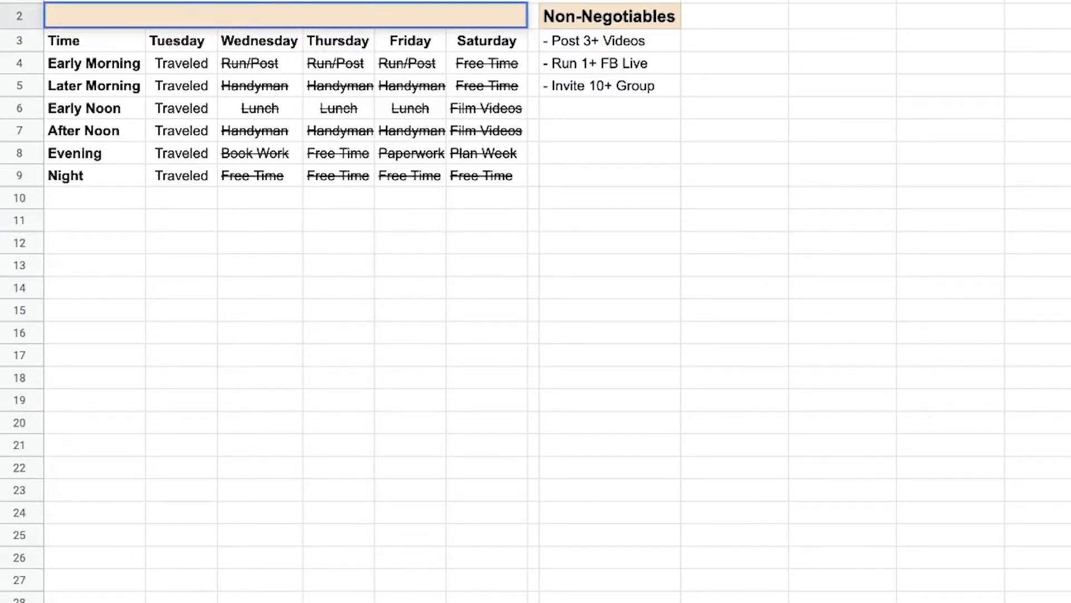
pyautogui.write("Carter's Routine")
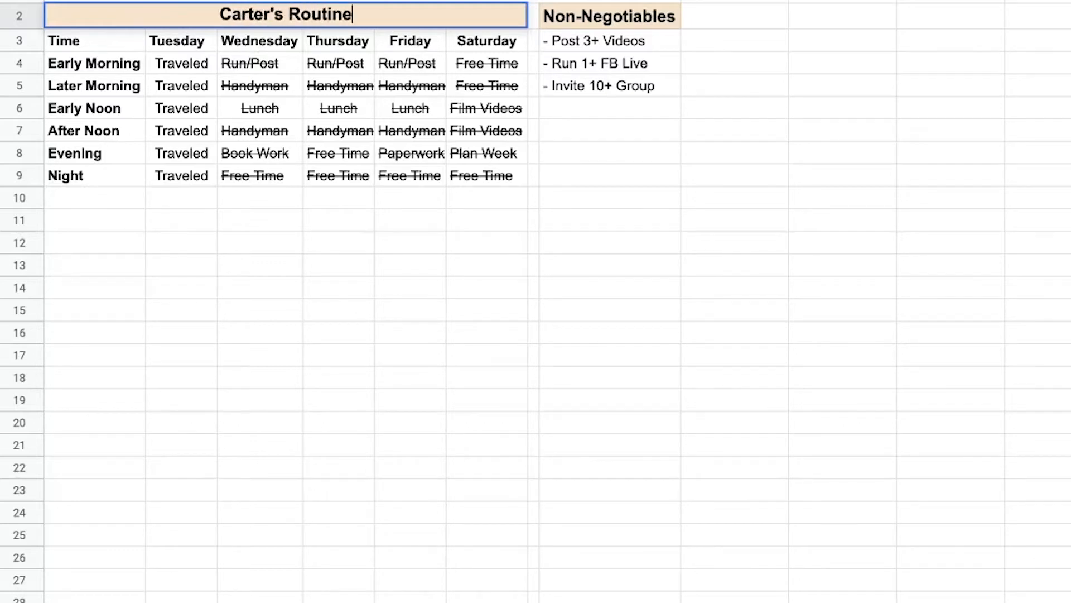
pyautogui.click(410, 153)
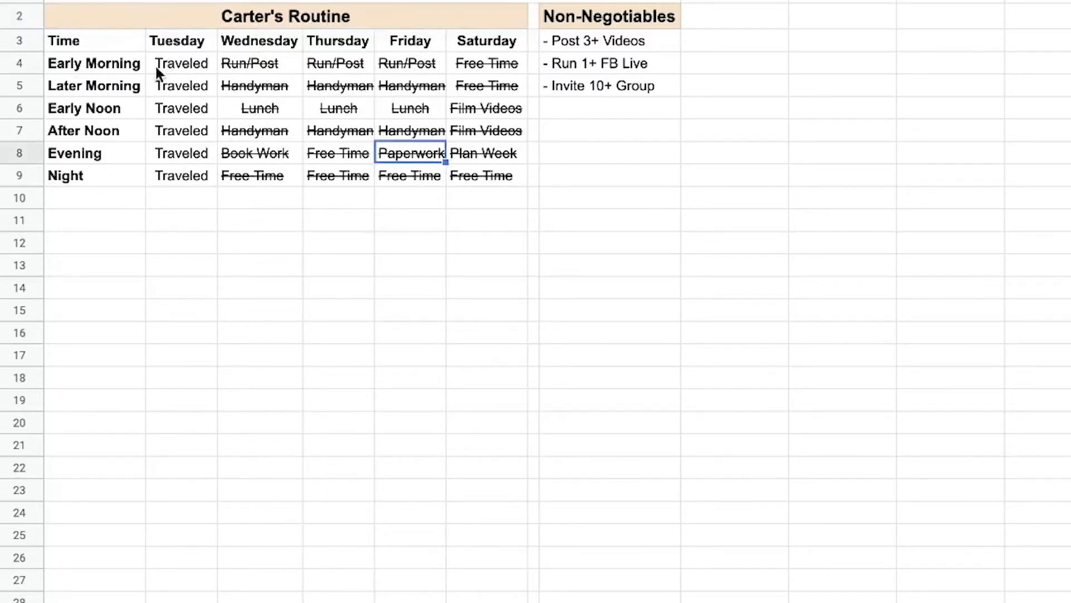
# Step: Reduce the Non-Negotiables list to a dash in H3 and clear all schedule entries from Tuesday to Saturday
pyautogui.moveTo(623, 49); pyautogui.dragTo(624, 89)
pyautogui.press('Delete')
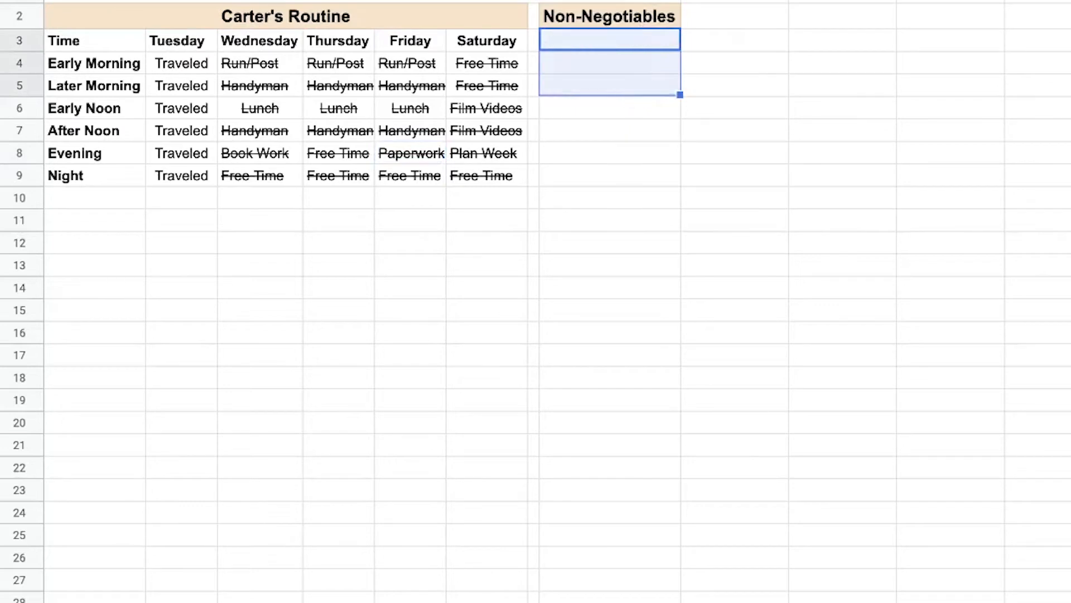
pyautogui.click(600, 39)
pyautogui.write('-')
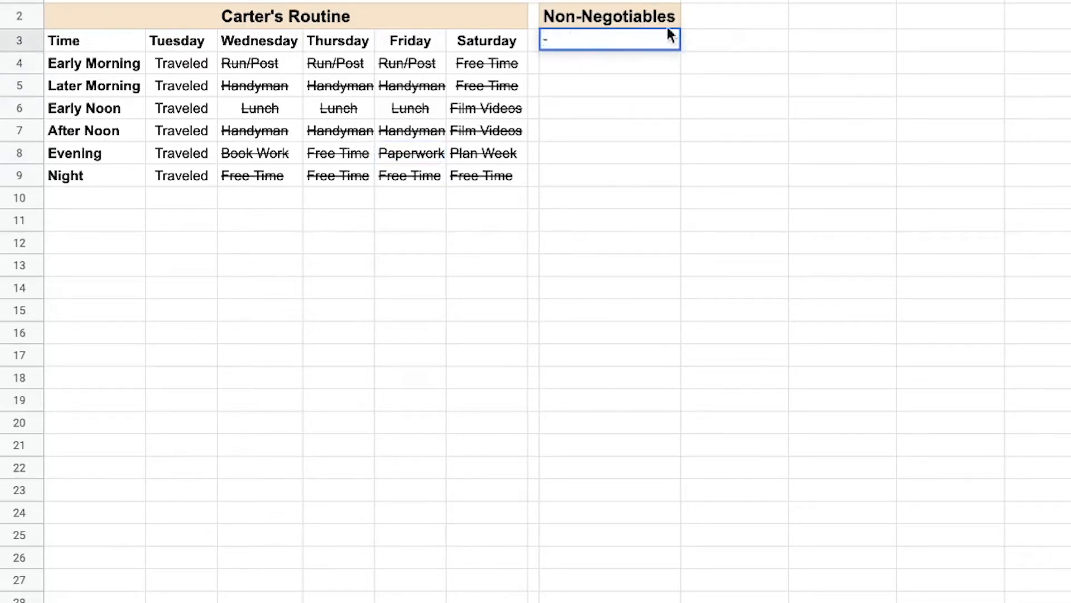
pyautogui.moveTo(160, 73); pyautogui.dragTo(483, 178)
pyautogui.press('Delete')
# Step: Enter "- Workout 5x This Week" as the first item under Non-Negotiables
pyautogui.click(586, 40)
pyautogui.doubleClick(586, 43)
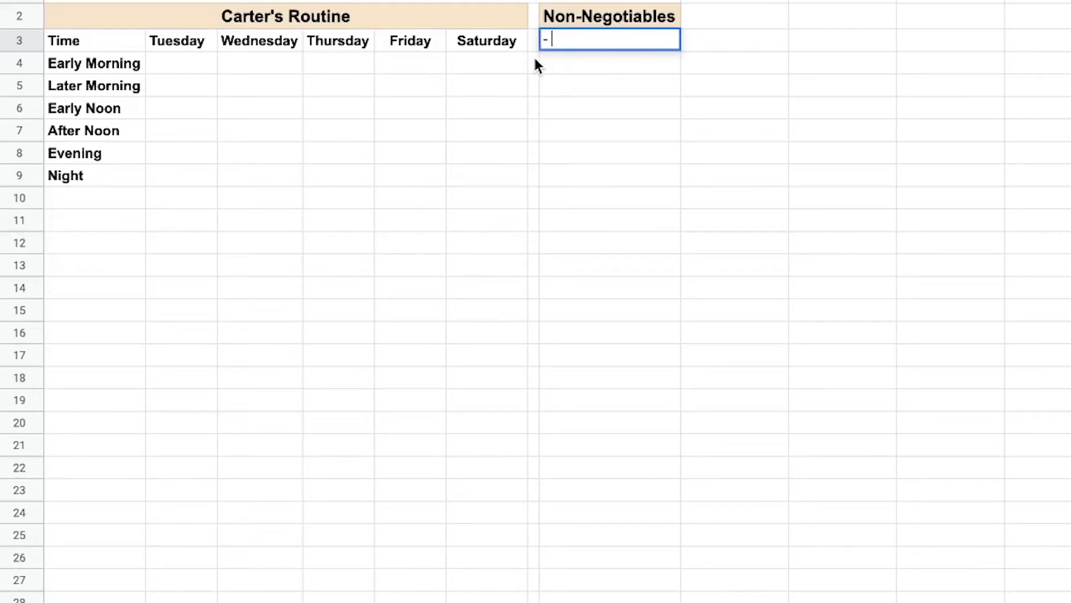
pyautogui.click(566, 19)
pyautogui.press('Return')
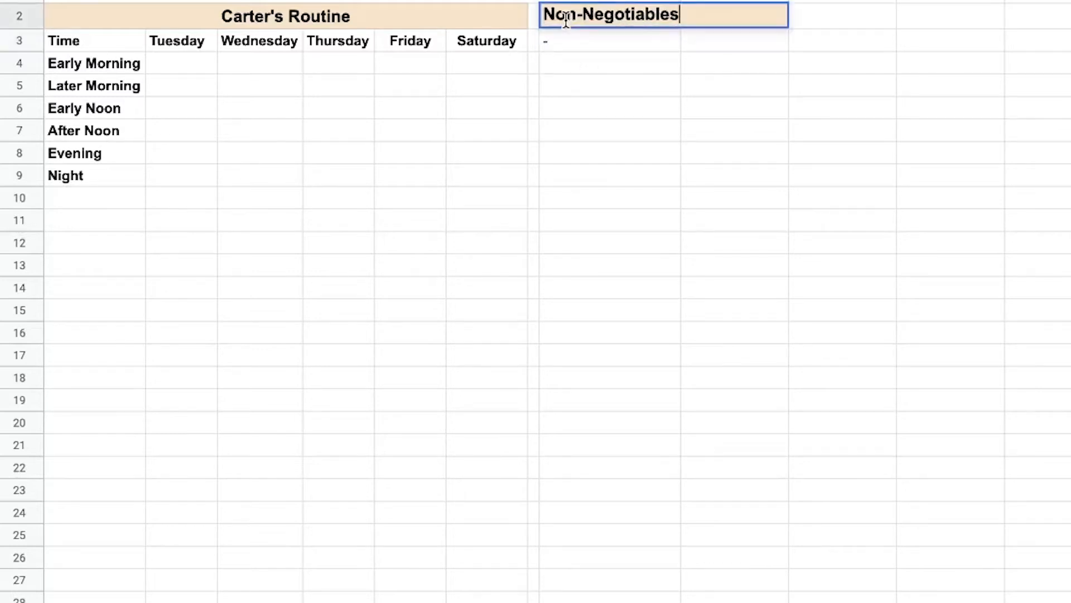
pyautogui.doubleClick(663, 37)
pyautogui.click(663, 37)
pyautogui.write('Workout 5x This Week')
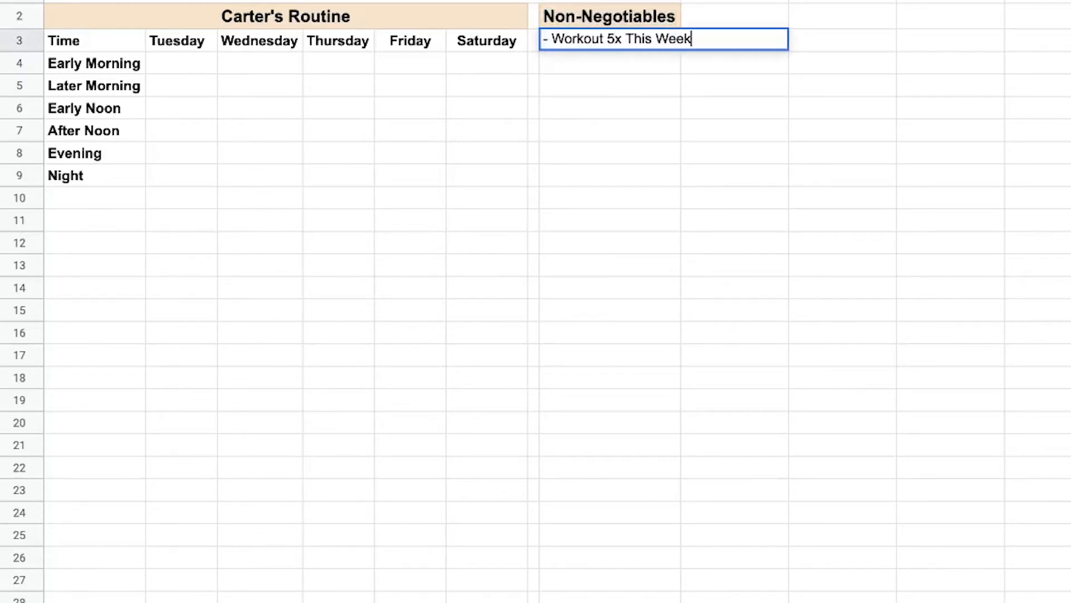
# Step: Enter "- Meditate 5x This Week" as the second Non-Negotiables item and widen that column to fit the text
pyautogui.press('Return')
pyautogui.write('-')
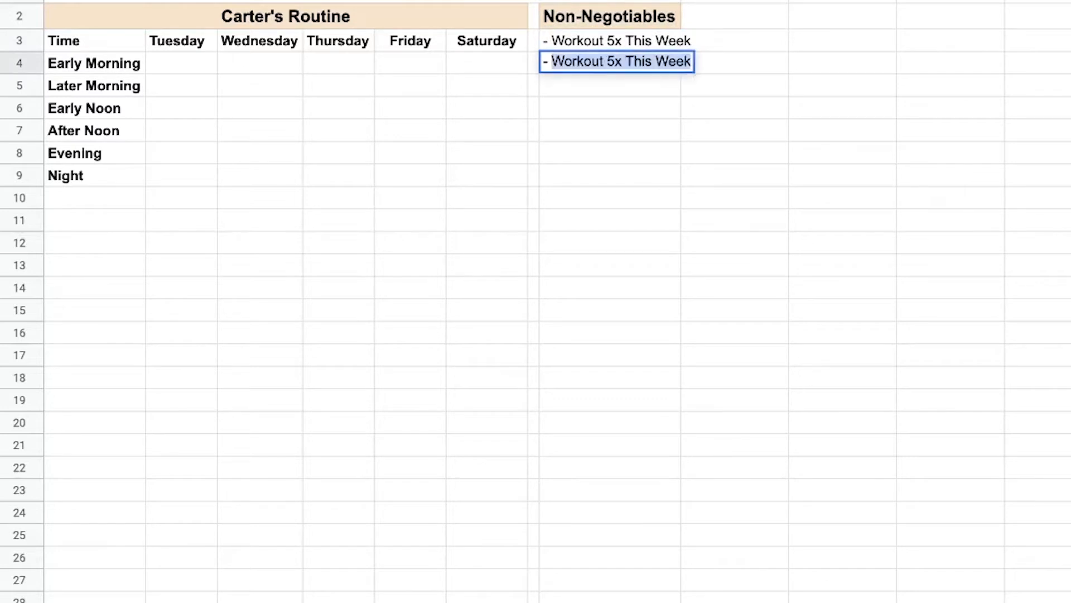
pyautogui.moveTo(680, 1); pyautogui.dragTo(700, 1)
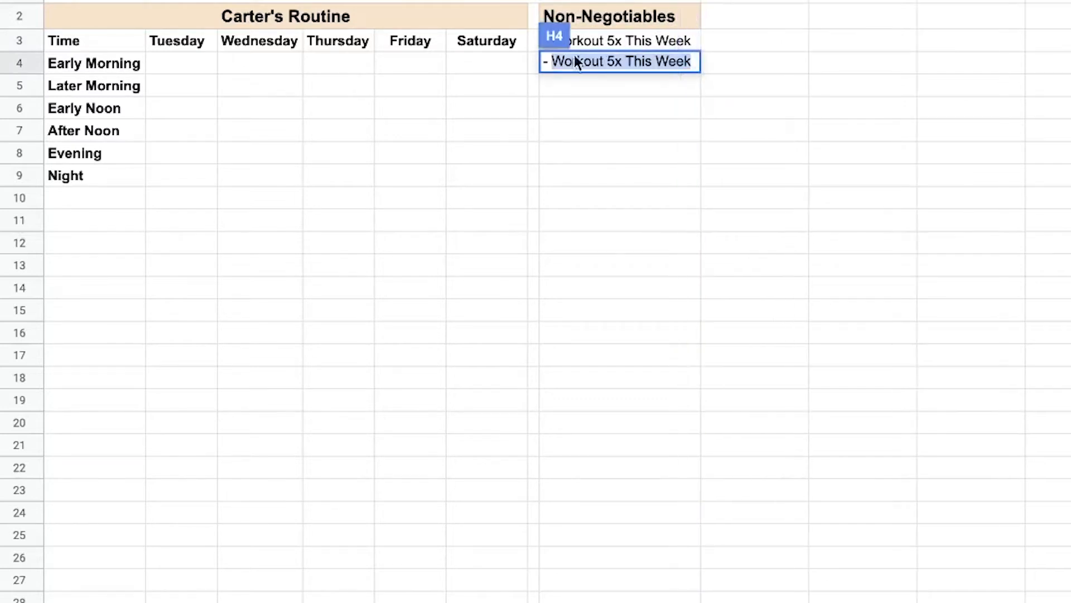
pyautogui.write('Meditate')
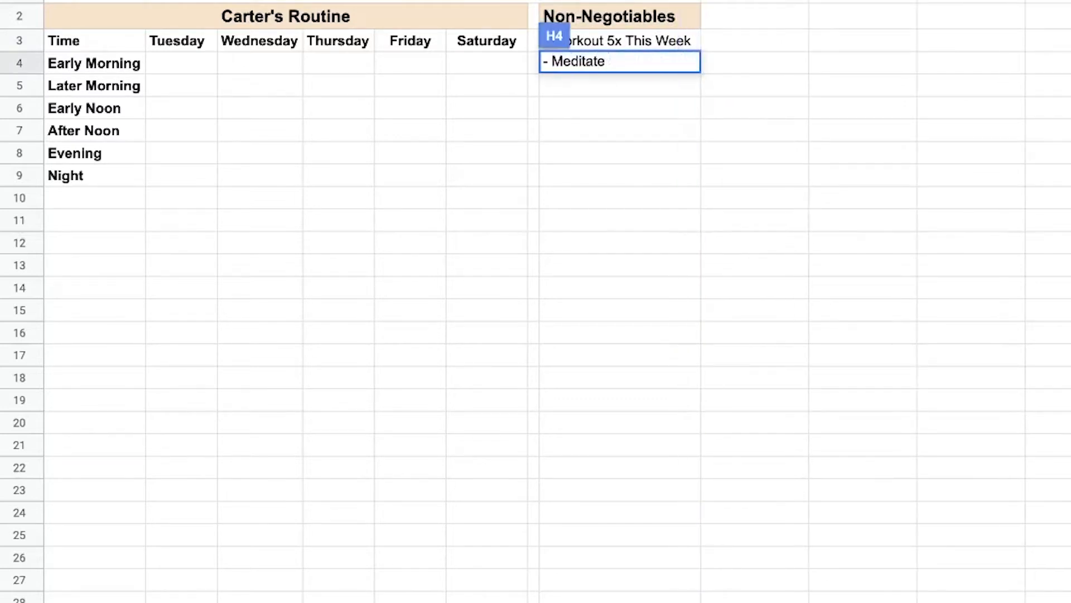
pyautogui.write(' 5x This Week')
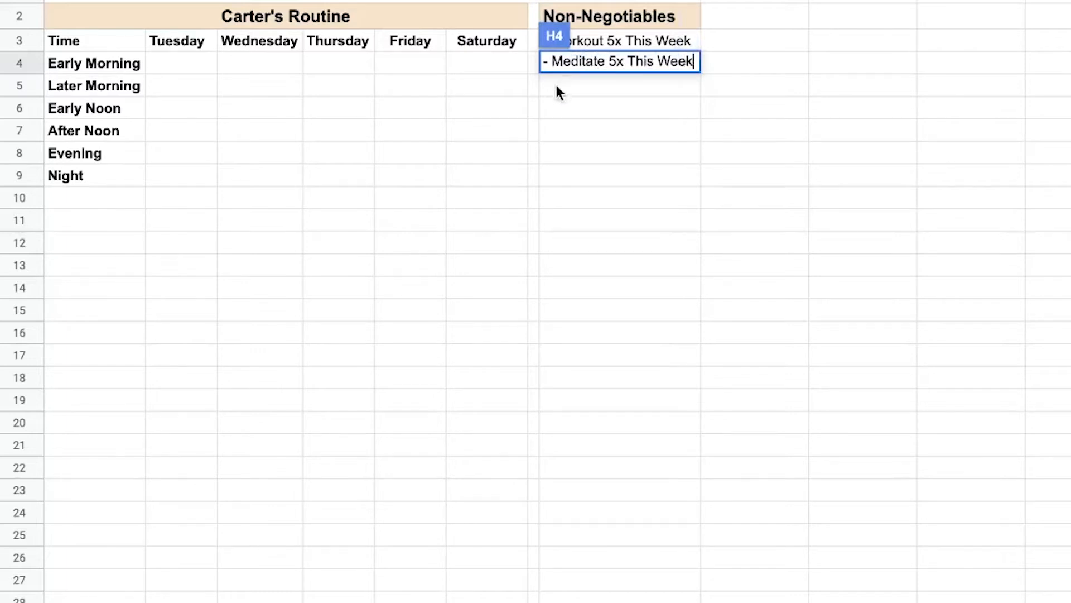
# Step: Enter "- Film 3 Youtube Videos" as the third item under Non-Negotiables
pyautogui.press('Return')
pyautogui.write('- Film 3 ')
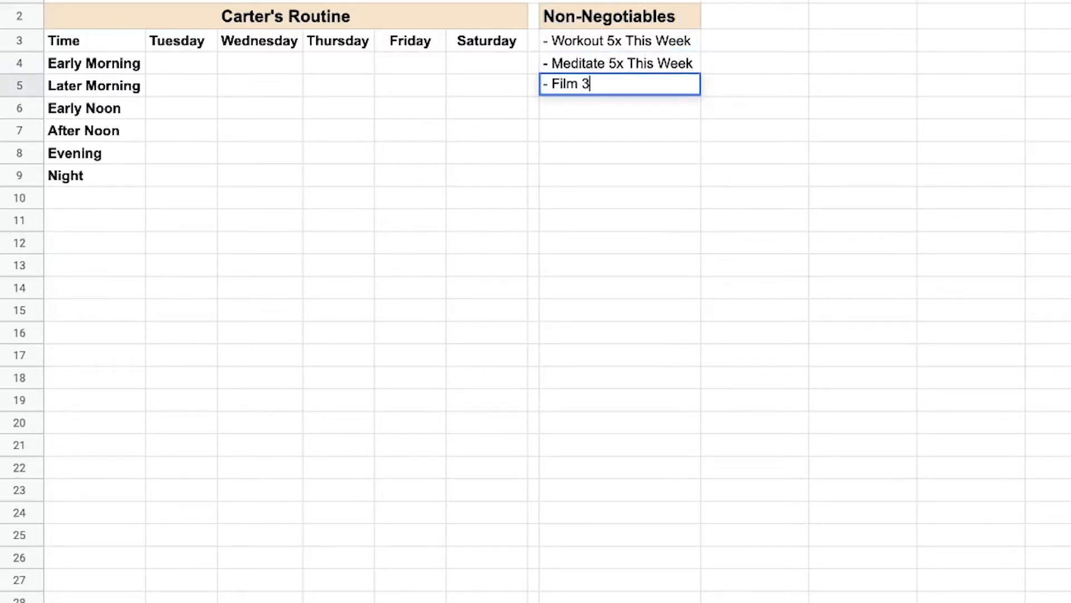
pyautogui.write('Youtube Videos')
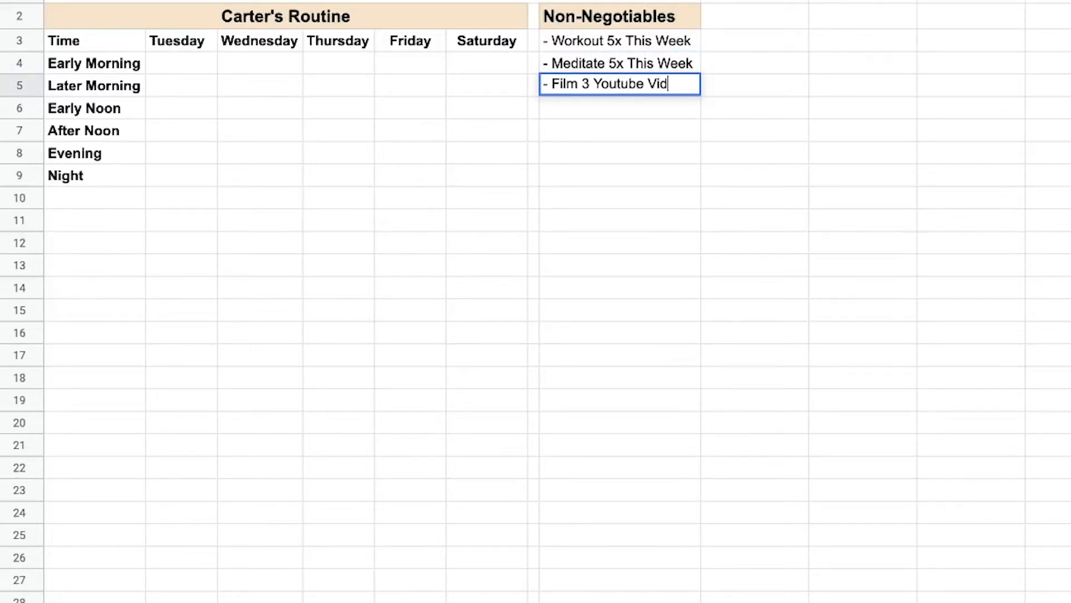
pyautogui.press('Return')
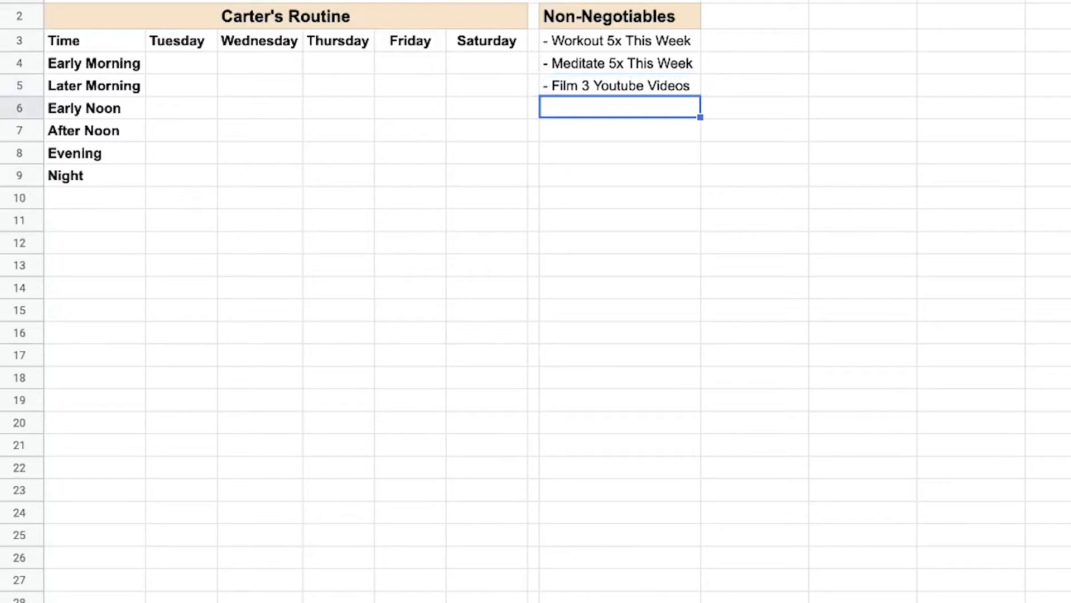
pyautogui.click(194, 58)
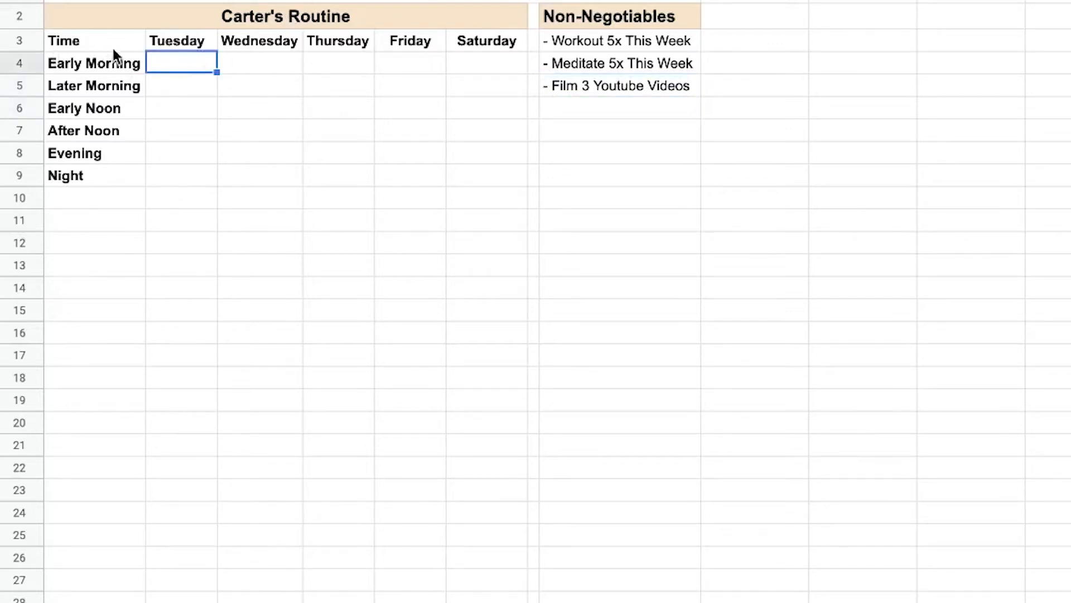
pyautogui.moveTo(202, 66); pyautogui.dragTo(498, 176)
pyautogui.click(254, 133)
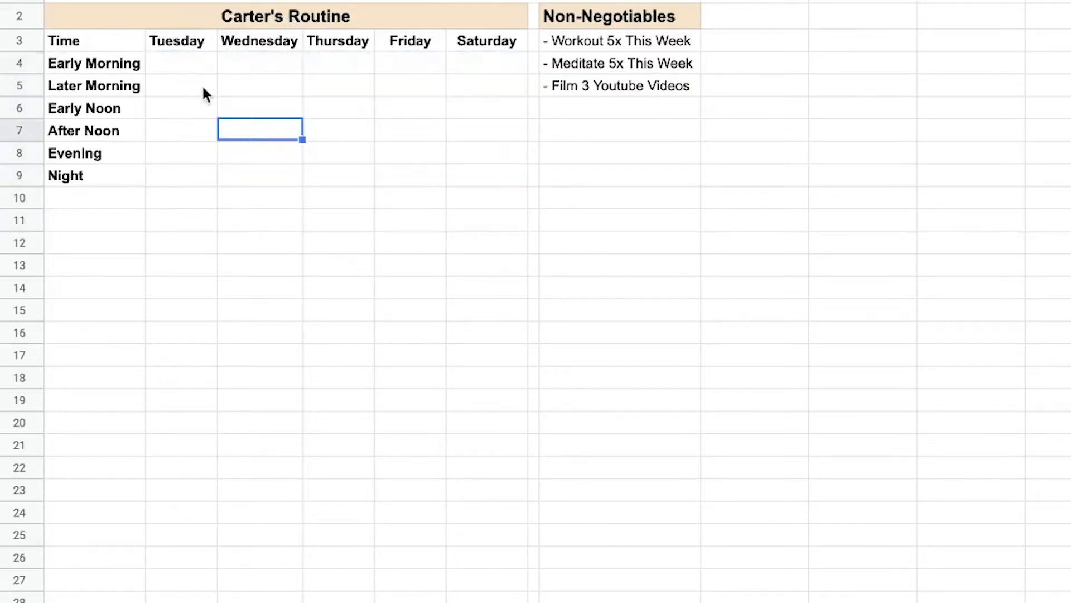
pyautogui.click(189, 70)
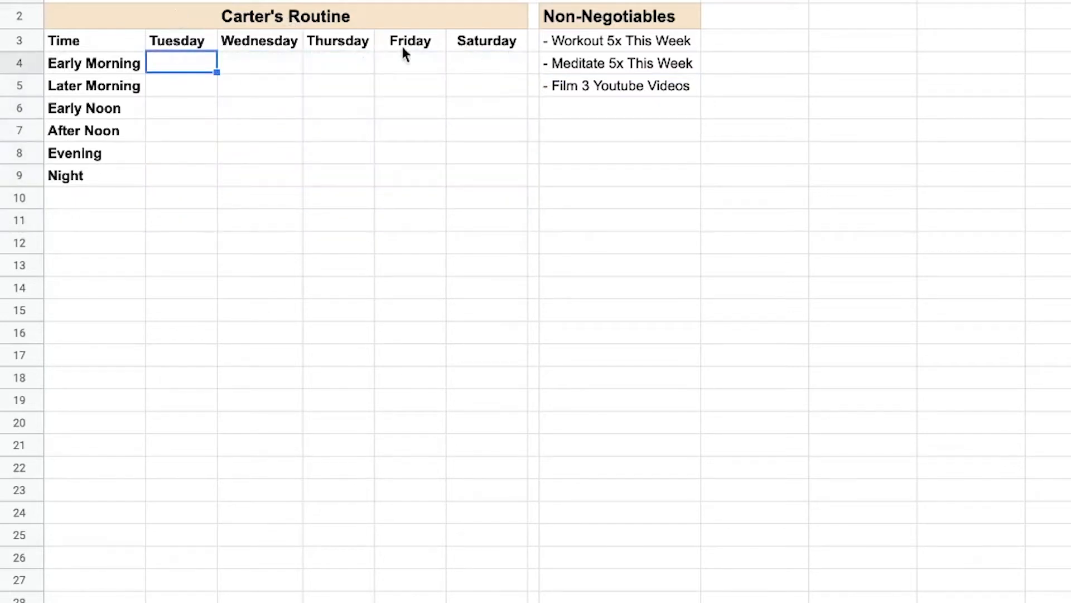
pyautogui.doubleClick(210, 64)
pyautogui.moveTo(626, 43); pyautogui.dragTo(583, 82)
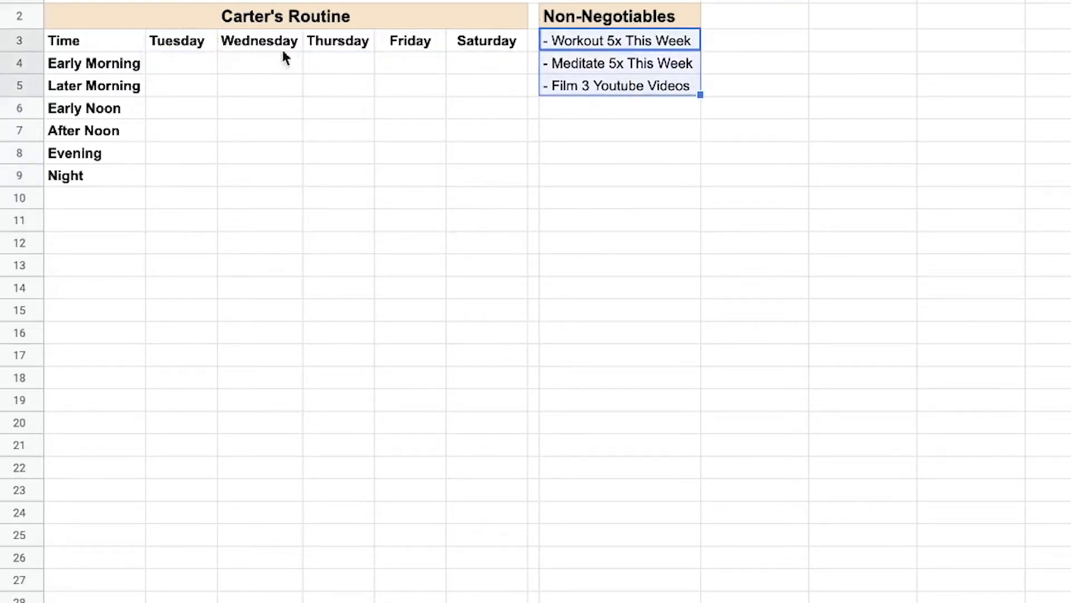
# Step: Enter "Morning Routine" in Tuesday's Early Morning slot and fit the Tuesday column to the text
pyautogui.click(197, 60)
pyautogui.write('Morning ')
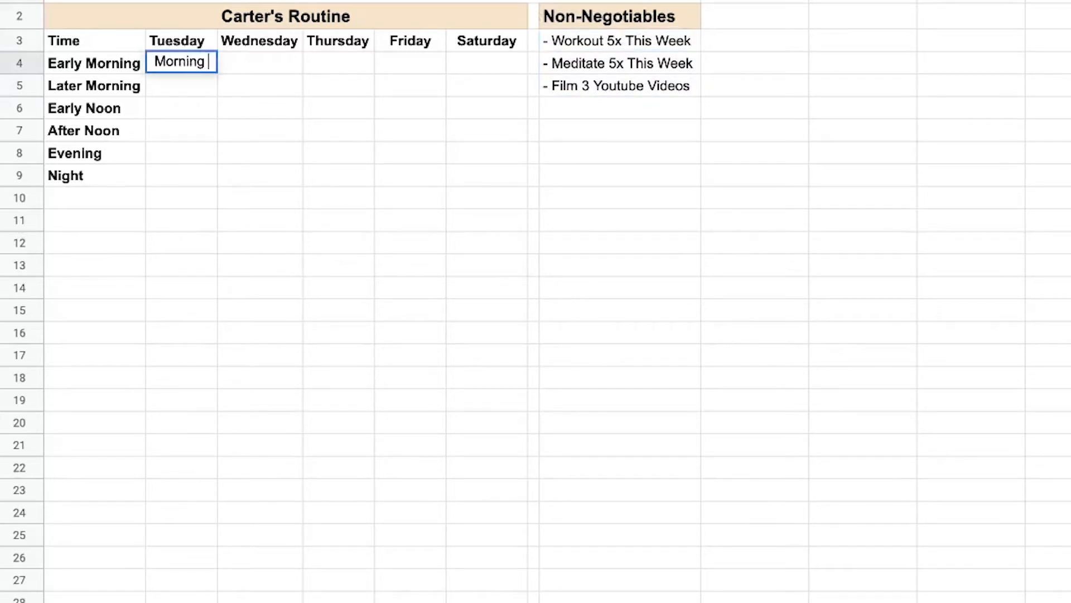
pyautogui.write('Routine')
pyautogui.press('Return')
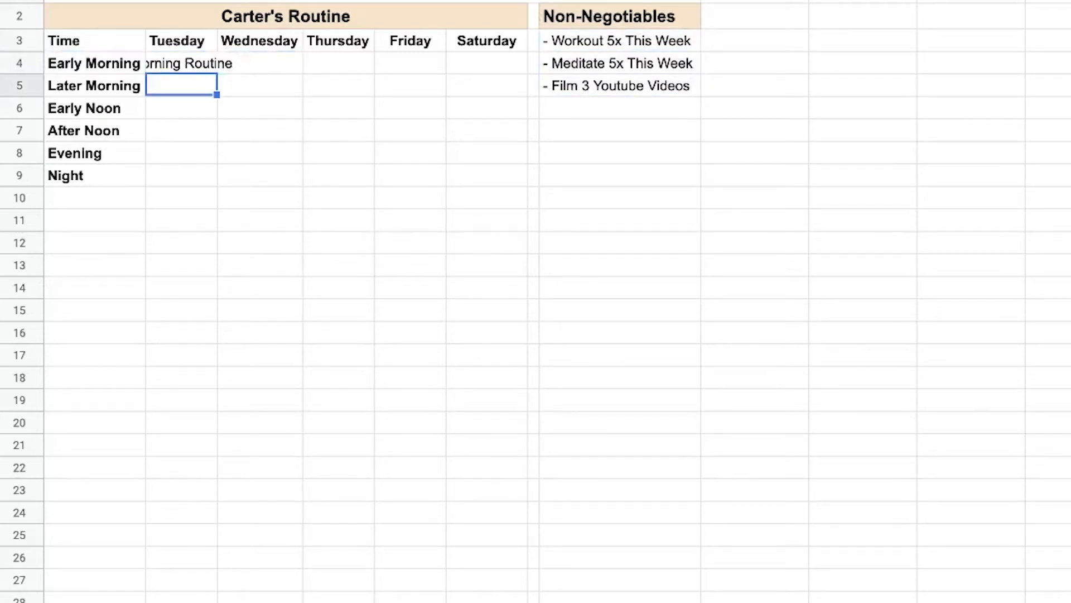
pyautogui.doubleClick(217, 0)
# Step: Extend Tuesday's Early Morning entry to "Morning Routine + Meditate & Workout" and widen the Tuesday column
pyautogui.doubleClick(219, 68)
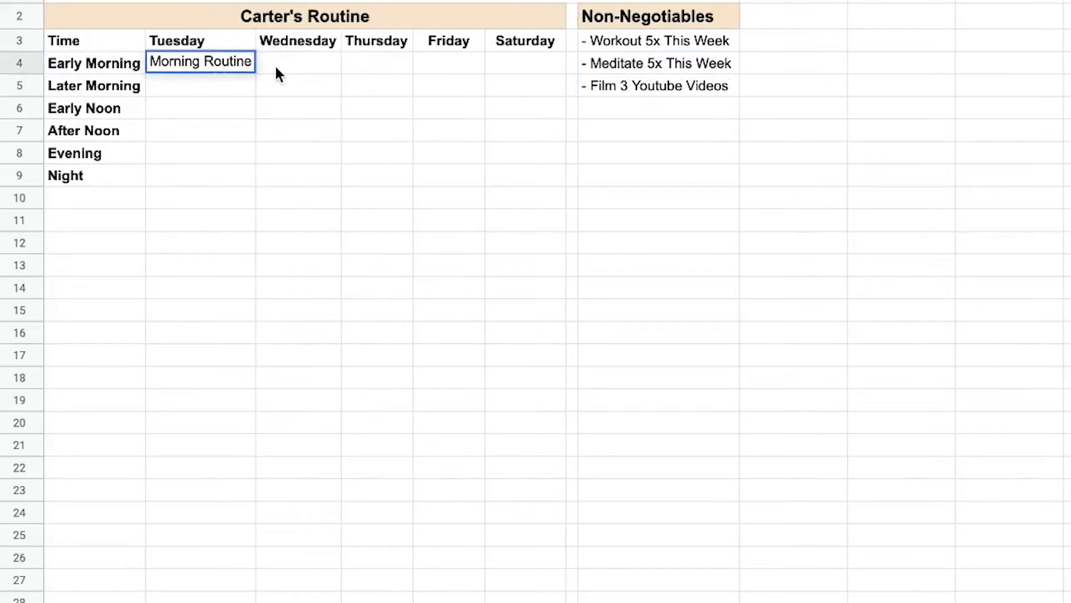
pyautogui.write('+ Media')
pyautogui.press('BackSpace')
pyautogui.press('BackSpace')
pyautogui.write('itate & Workout')
pyautogui.press('Return')
pyautogui.click(236, 58)
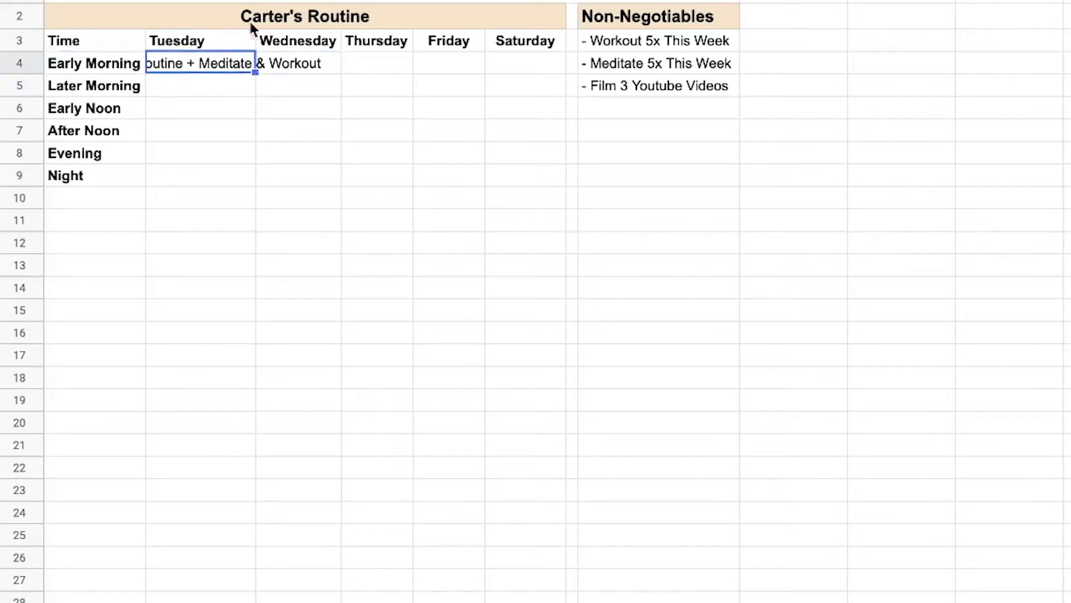
pyautogui.moveTo(255, 1); pyautogui.dragTo(368, 1)
# Step: Widen the Tuesday column further so the full Early Morning entry fits inside its cell
pyautogui.moveTo(84, 55); pyautogui.dragTo(78, 180)
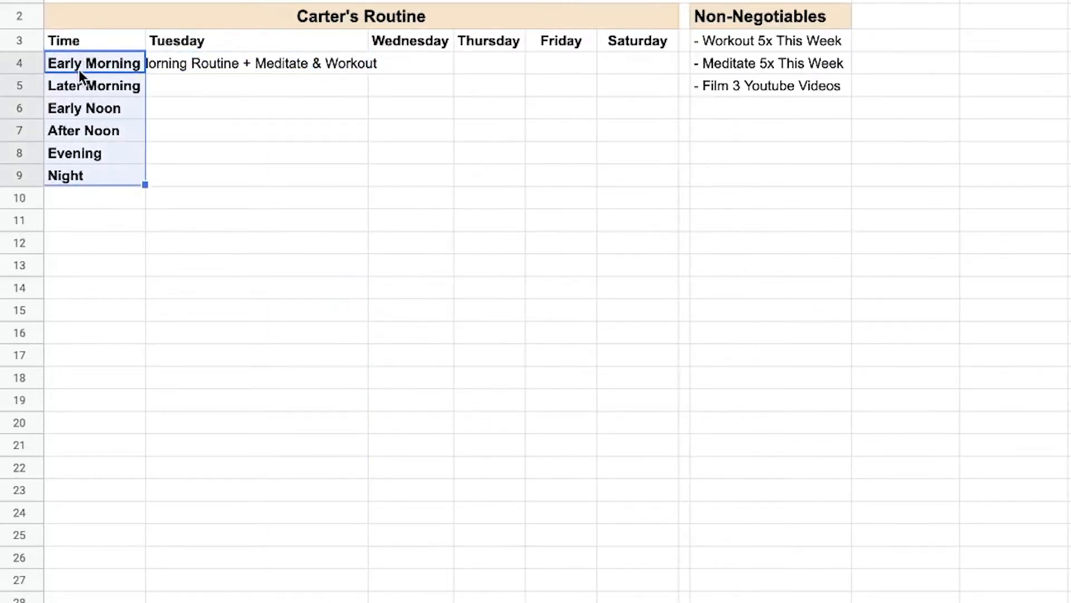
pyautogui.click(86, 66)
pyautogui.click(75, 203)
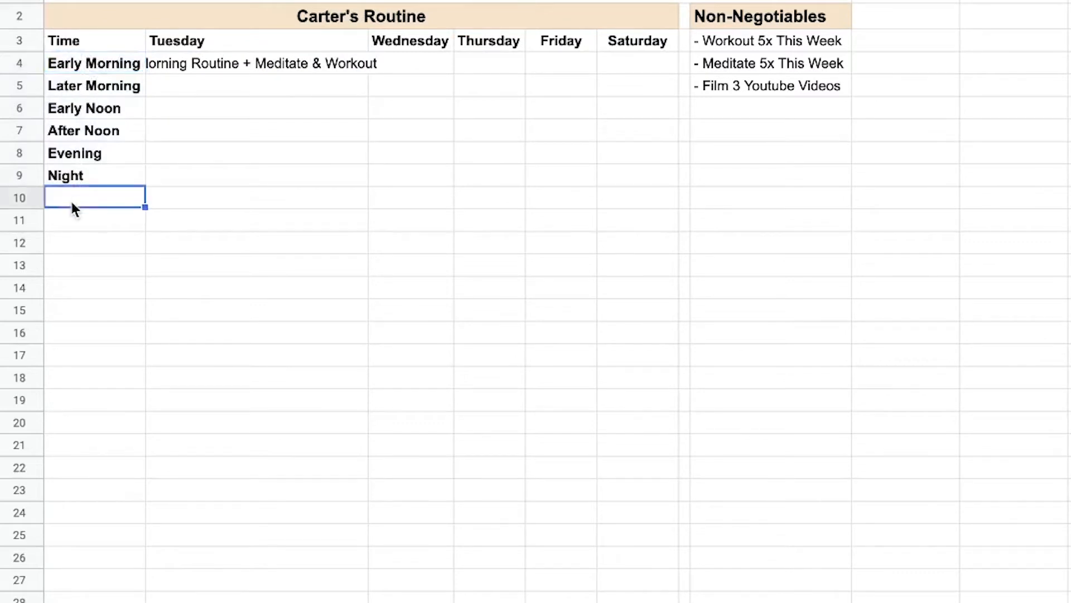
pyautogui.click(216, 63)
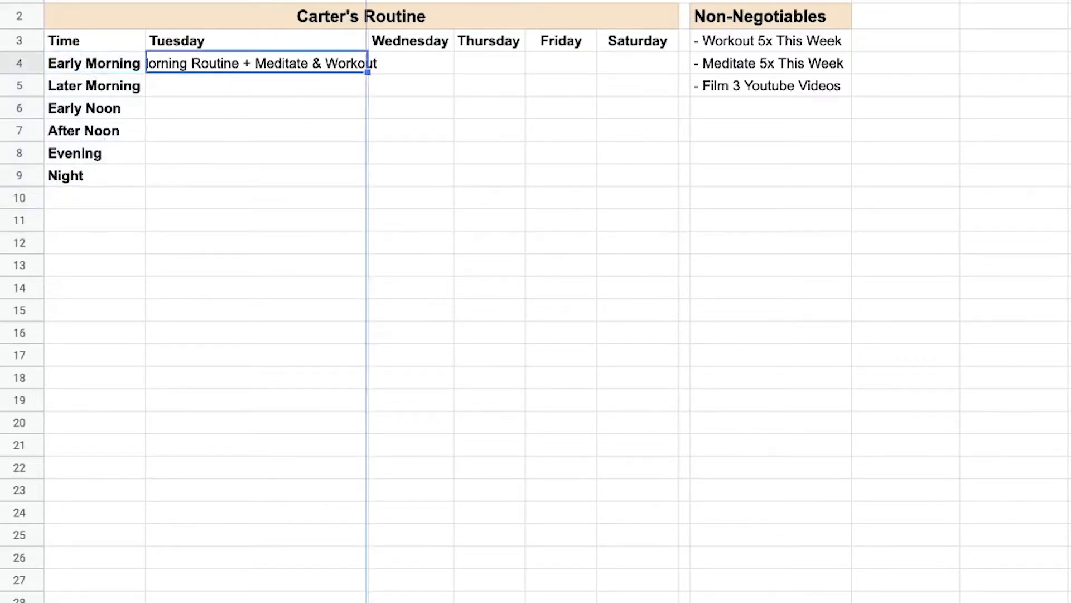
pyautogui.moveTo(367, 1); pyautogui.dragTo(407, 1)
pyautogui.click(103, 61)
pyautogui.click(108, 89)
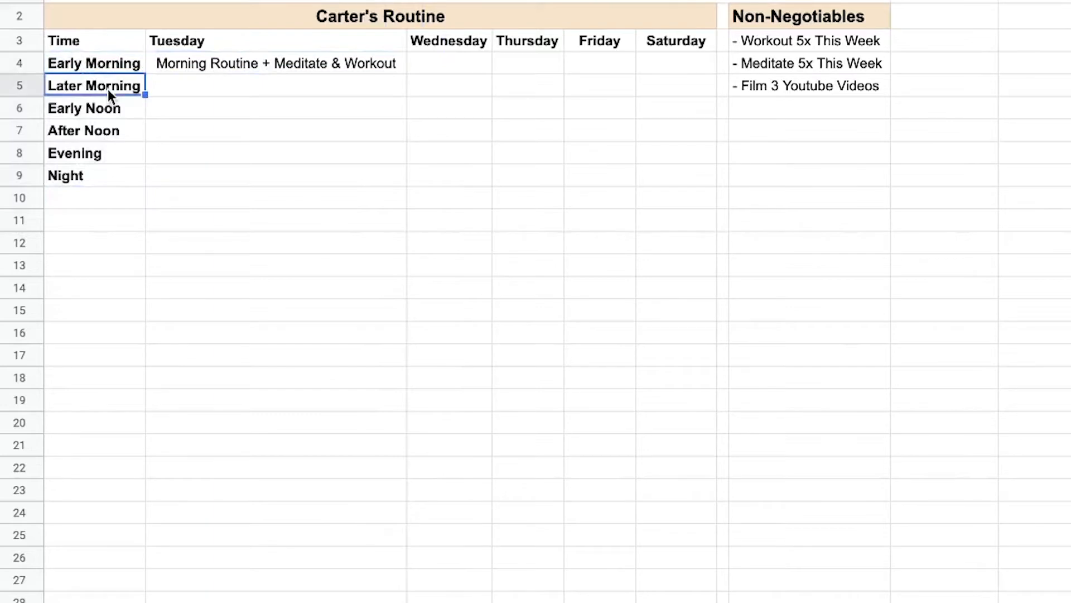
pyautogui.click(113, 108)
pyautogui.click(114, 132)
pyautogui.click(94, 154)
pyautogui.press('Up')
pyautogui.press('Up')
pyautogui.press('Up')
pyautogui.press('Up')
# Step: Copy Tuesday's Early Morning entry across Wednesday to Saturday and fit those columns to the text
pyautogui.click(299, 59)
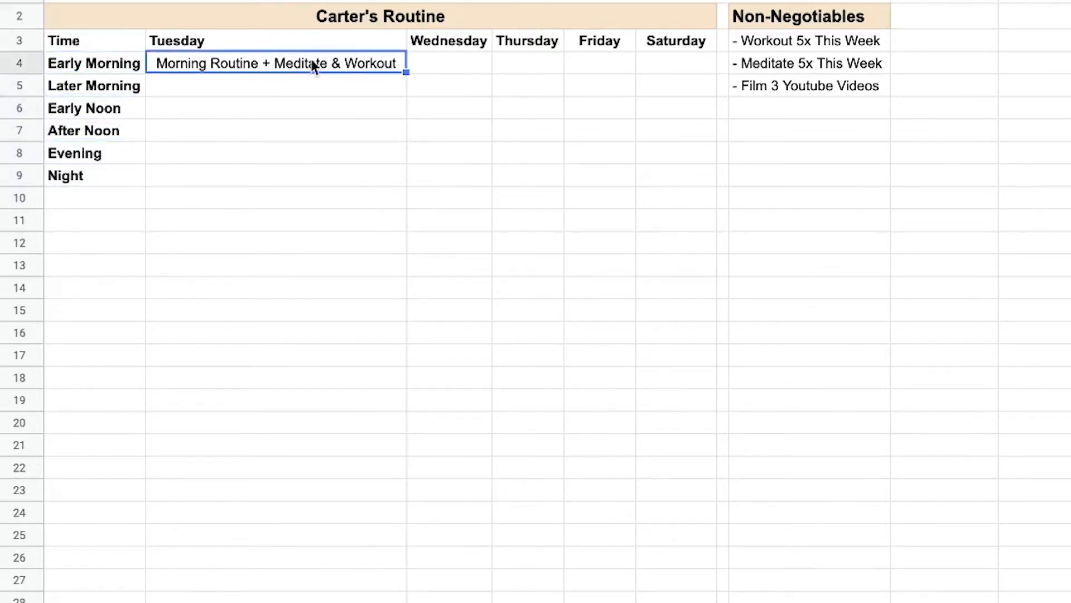
pyautogui.moveTo(406, 72); pyautogui.dragTo(648, 67)
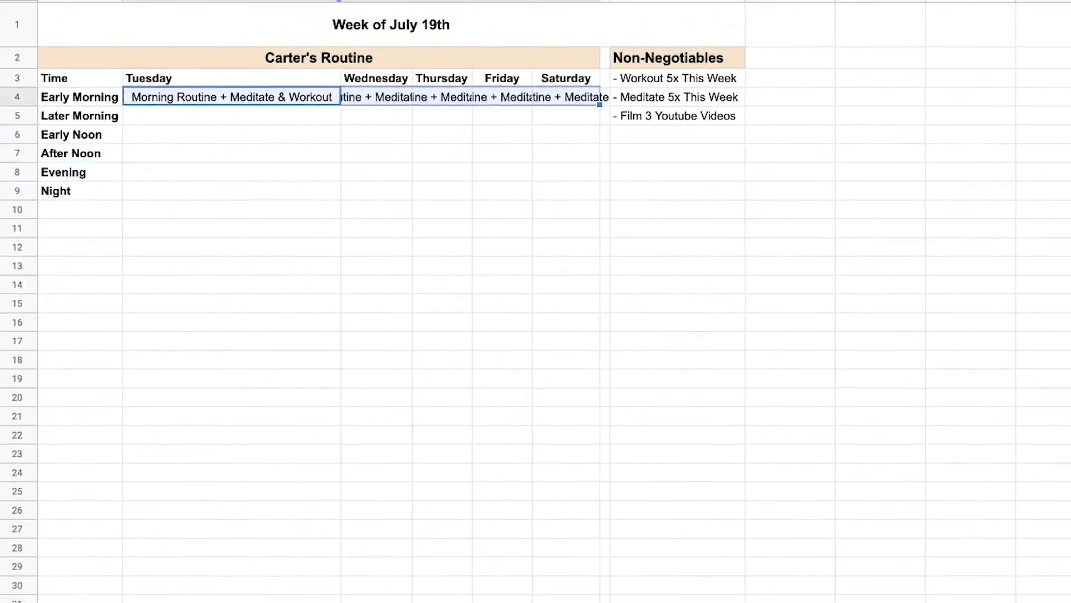
pyautogui.doubleClick(376, 14)
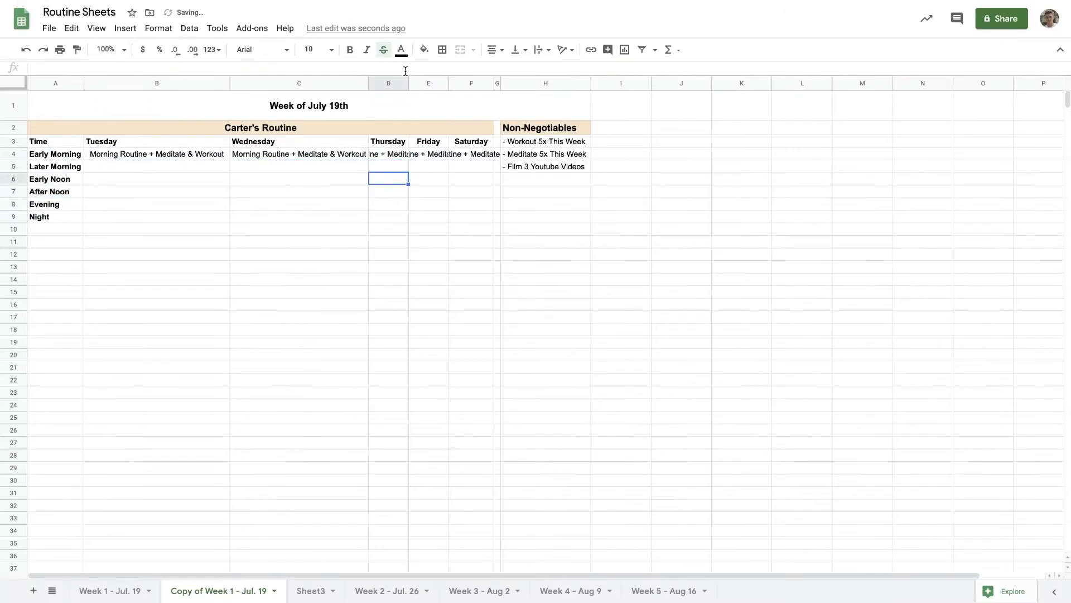
pyautogui.doubleClick(455, 61)
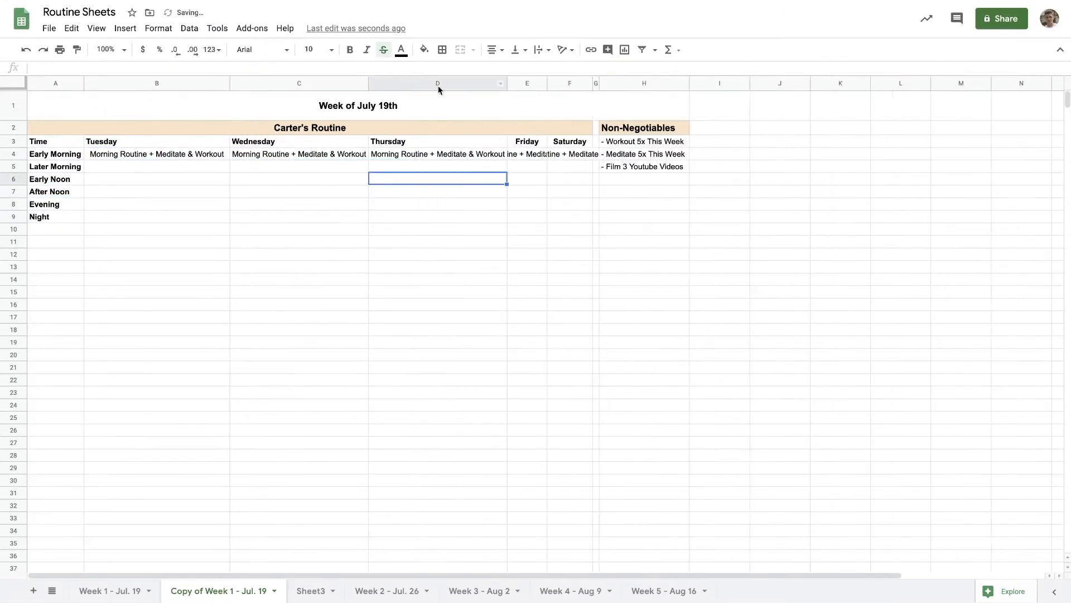
pyautogui.click(544, 84)
pyautogui.doubleClick(547, 82)
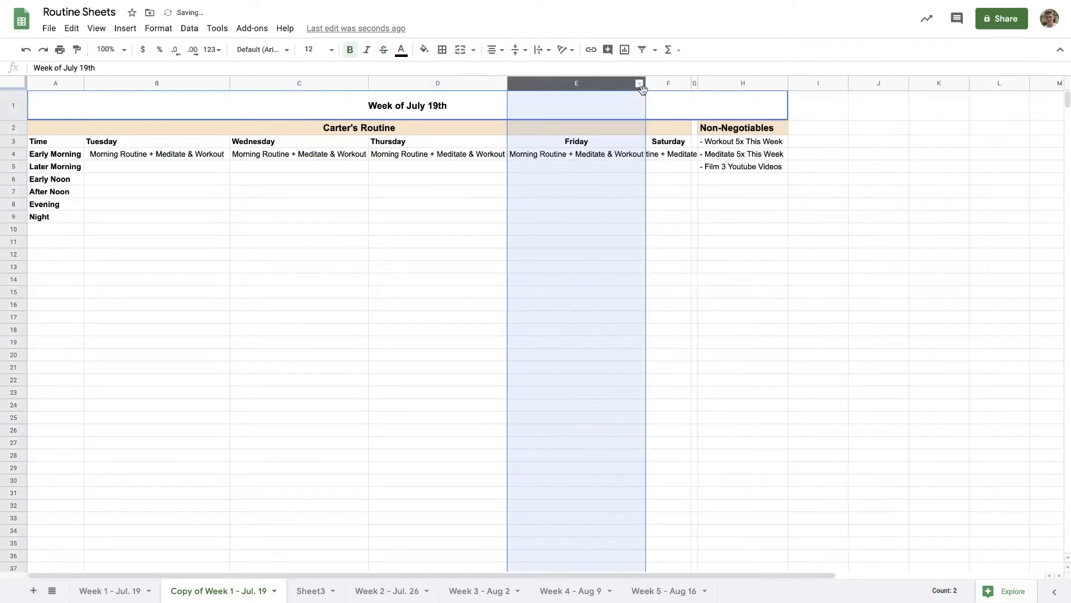
pyautogui.doubleClick(691, 83)
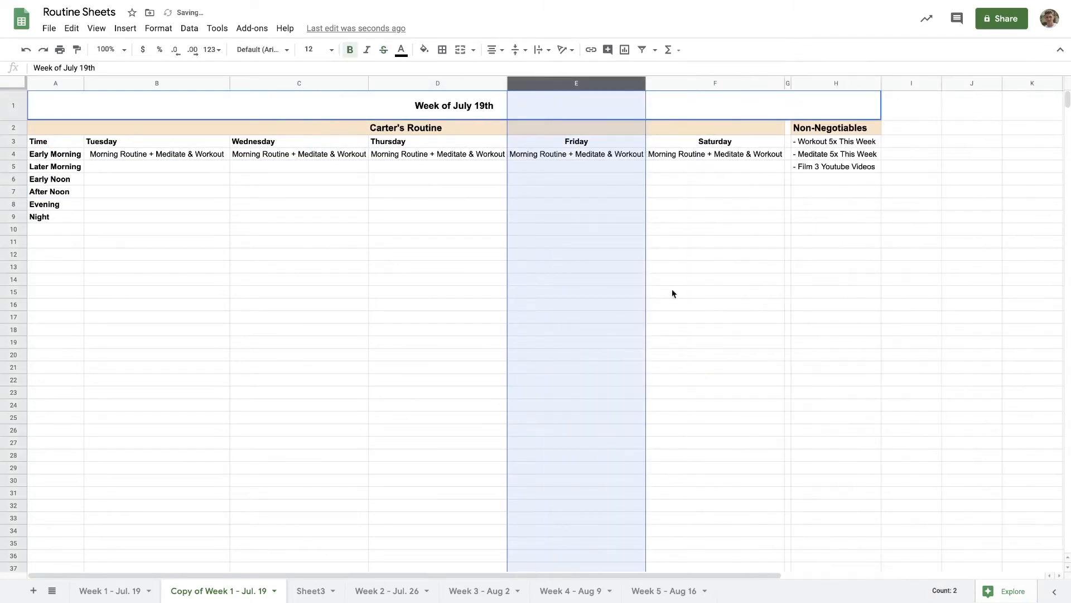
pyautogui.click(628, 233)
# Step: Review the Early Morning entries across the week against the items in the Non-Negotiables list
pyautogui.click(99, 158)
pyautogui.moveTo(283, 158); pyautogui.dragTo(597, 171)
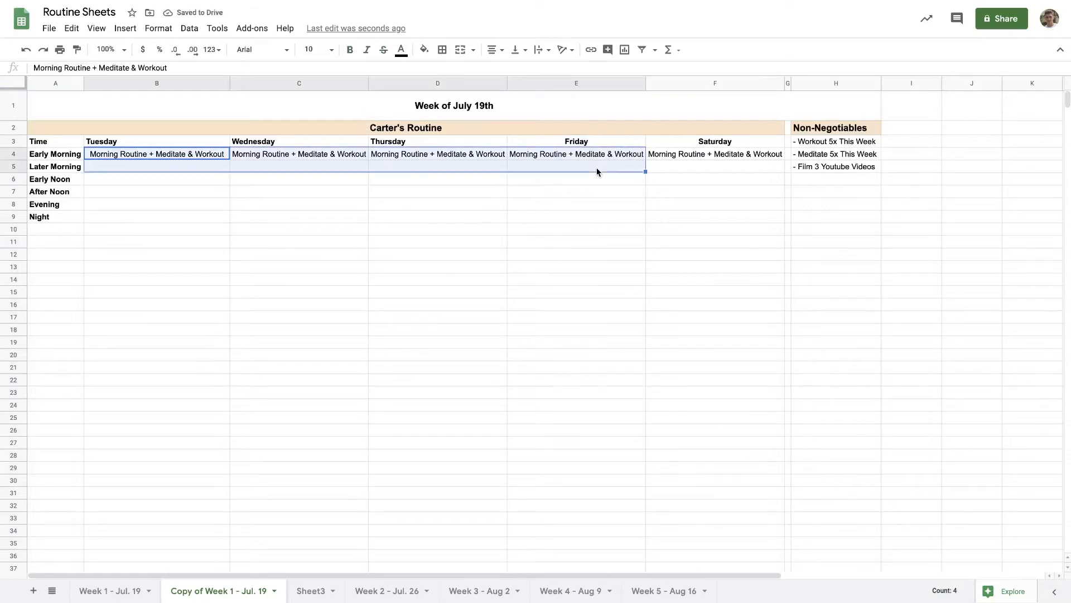
pyautogui.moveTo(824, 116); pyautogui.dragTo(836, 202)
pyautogui.click(839, 153)
pyautogui.moveTo(843, 129); pyautogui.dragTo(838, 167)
pyautogui.click(846, 158)
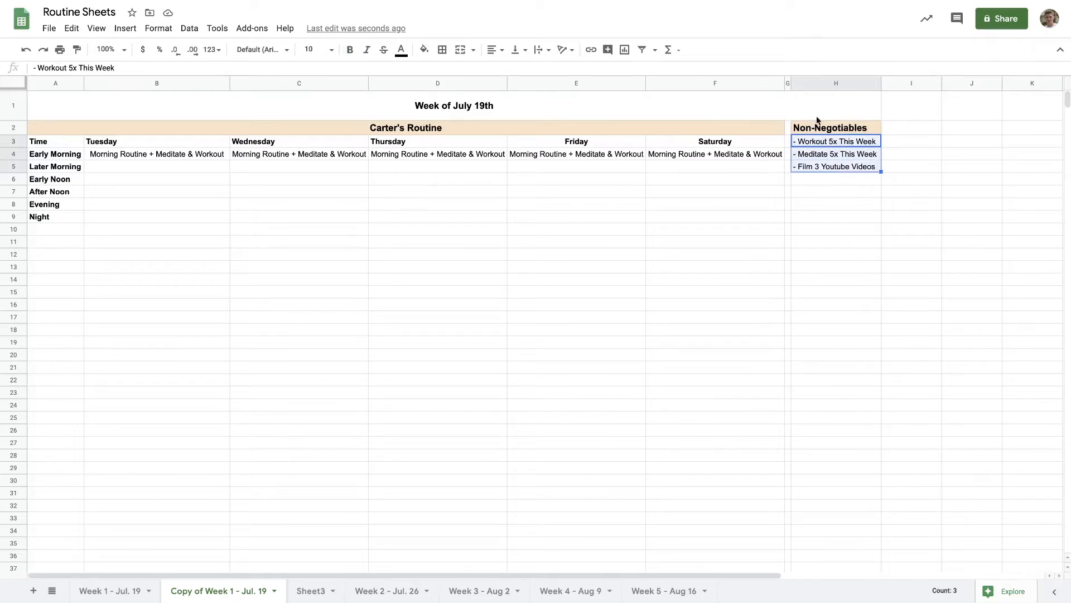
pyautogui.click(813, 146)
pyautogui.press('Down')
pyautogui.press('Down')
pyautogui.press('Up')
pyautogui.press('Up')
pyautogui.press('Down')
pyautogui.press('Down')
pyautogui.press('Up')
pyautogui.press('Up')
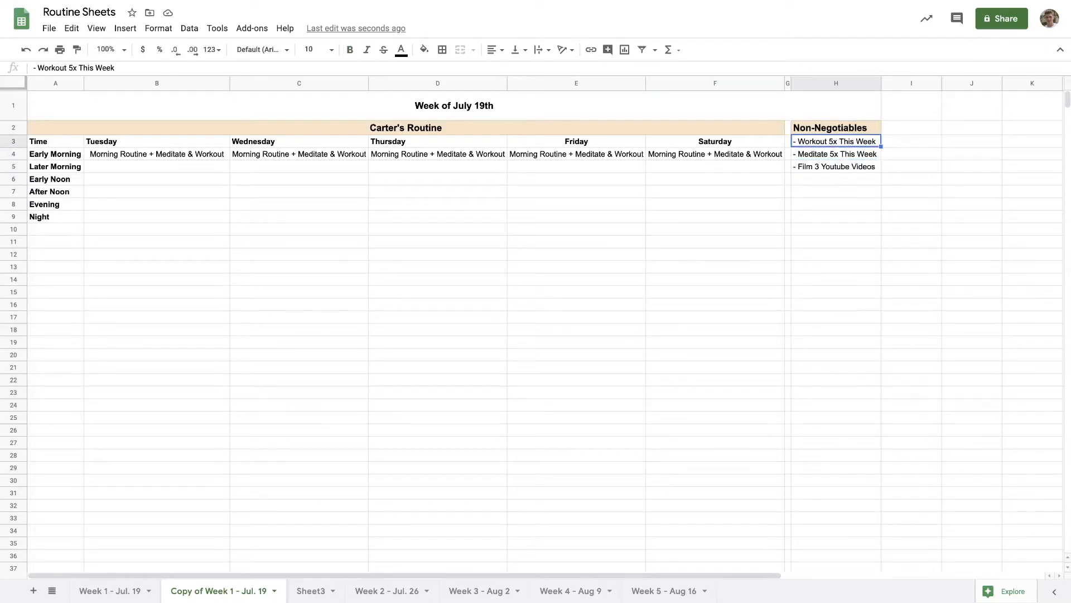
pyautogui.press('Down')
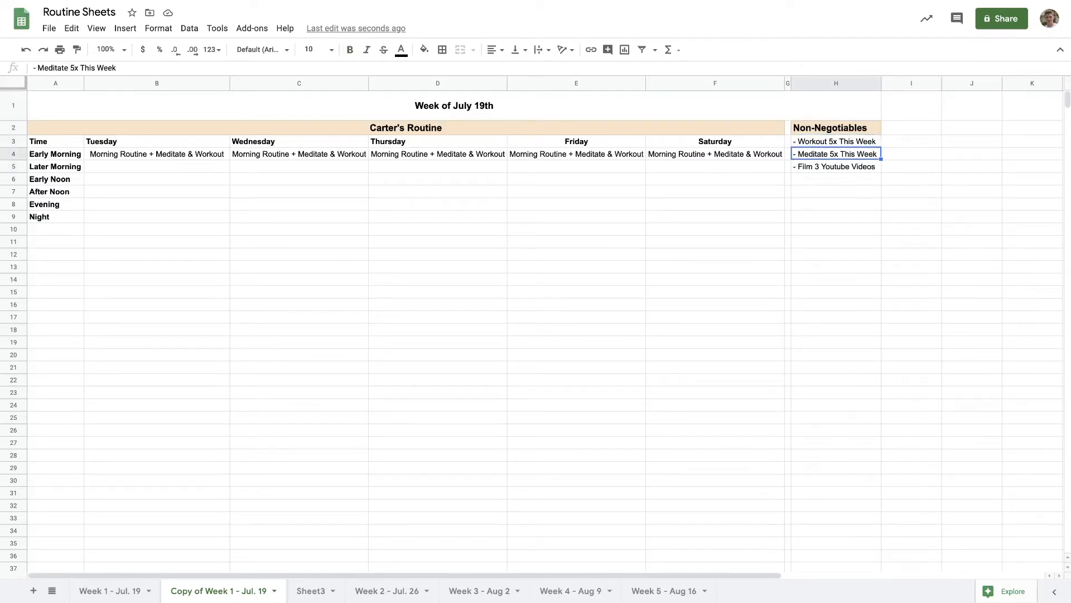
# Step: Enter "Film 3 Youtube Videos" in Thursday's Early Noon slot
pyautogui.click(155, 182)
pyautogui.click(410, 183)
pyautogui.write('Film 3 Youtube Videos')
pyautogui.click(165, 181)
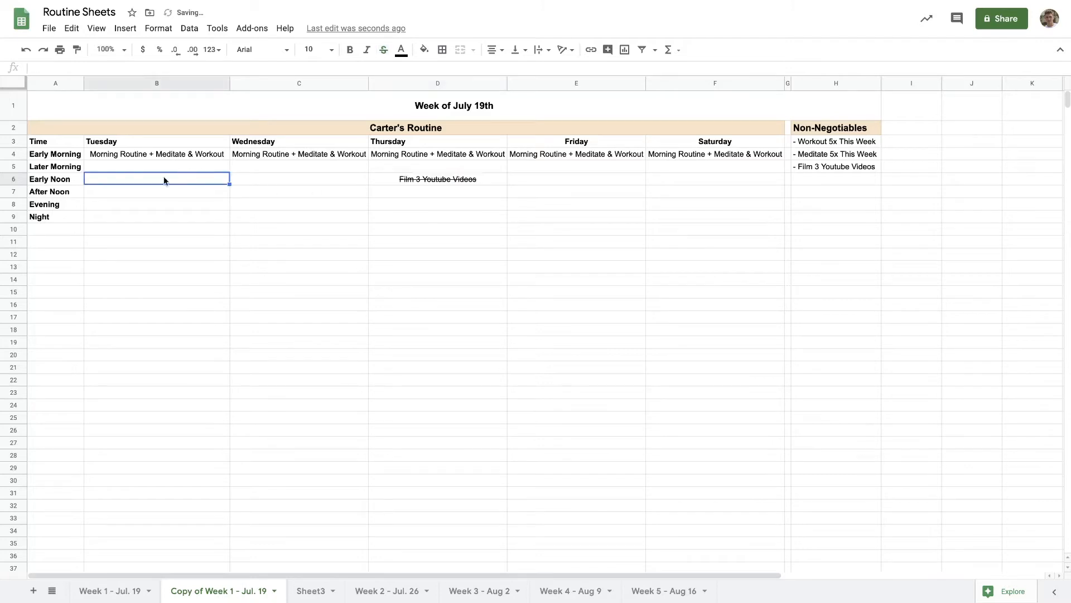
# Step: Enter "work" in the Later Morning and Early Noon slots for Tuesday and Wednesday
pyautogui.click(163, 167)
pyautogui.write('work')
pyautogui.press('Return')
pyautogui.write('work')
pyautogui.press('Tab')
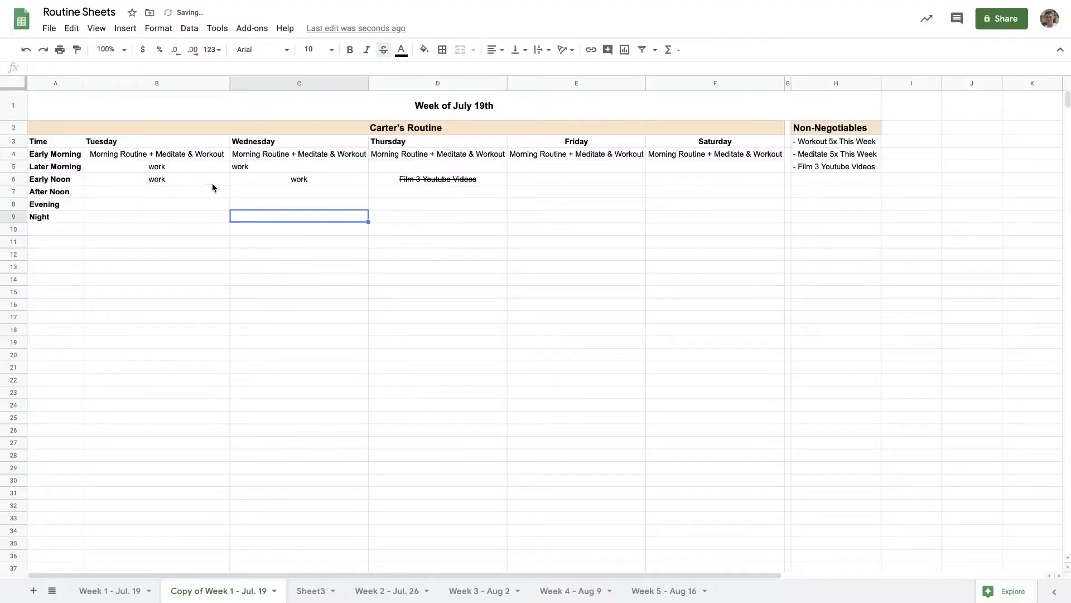
# Step: Fill Tuesday's Early Morning cell with bright green
pyautogui.click(192, 156)
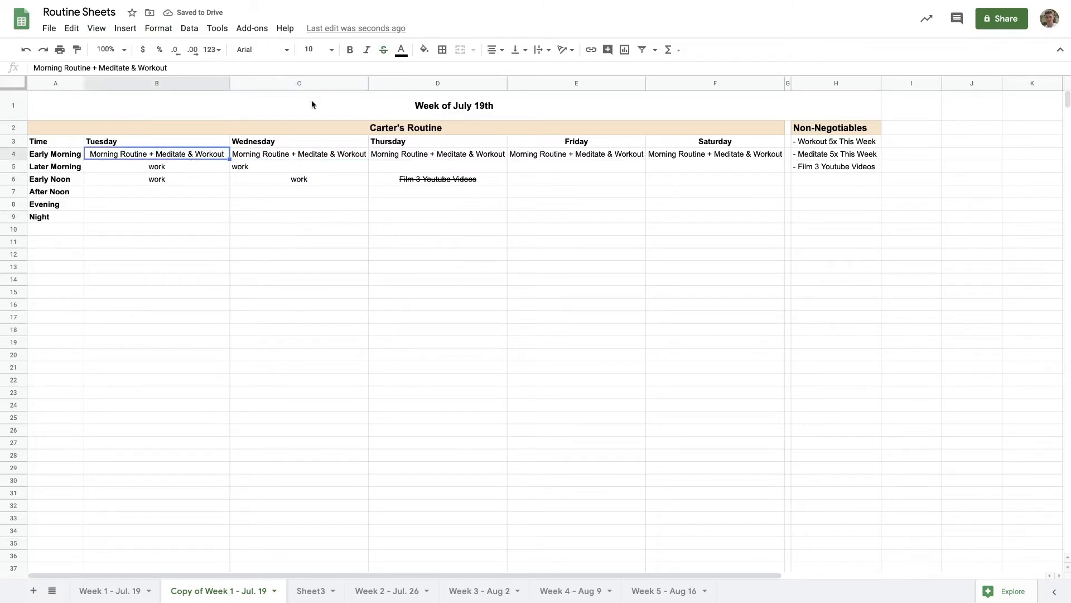
pyautogui.click(424, 49)
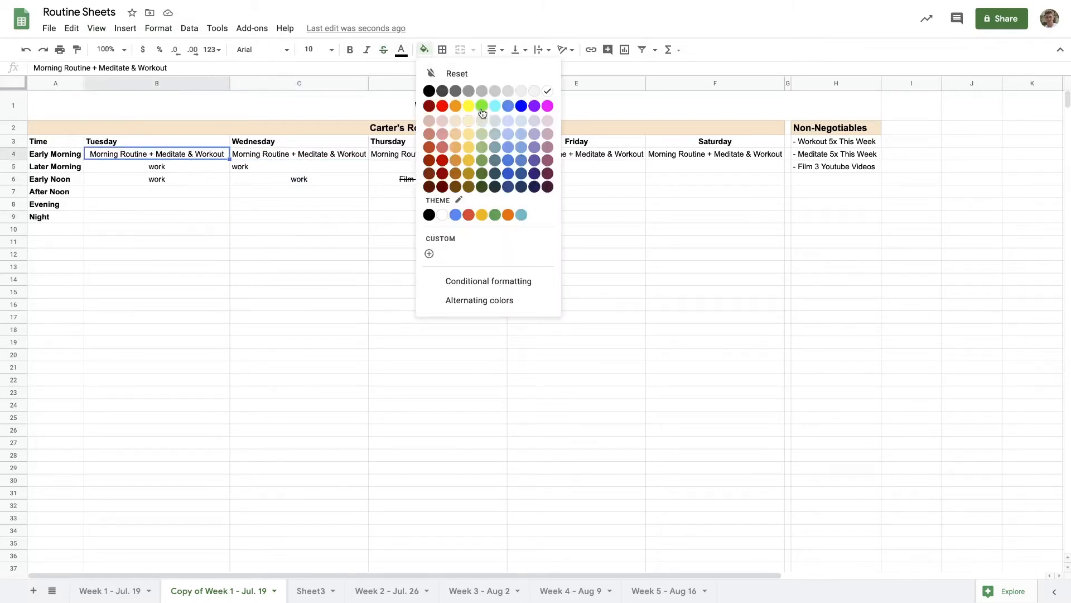
pyautogui.click(483, 111)
# Step: Change the fill color of Tuesday's Early Morning cell to red
pyautogui.click(424, 49)
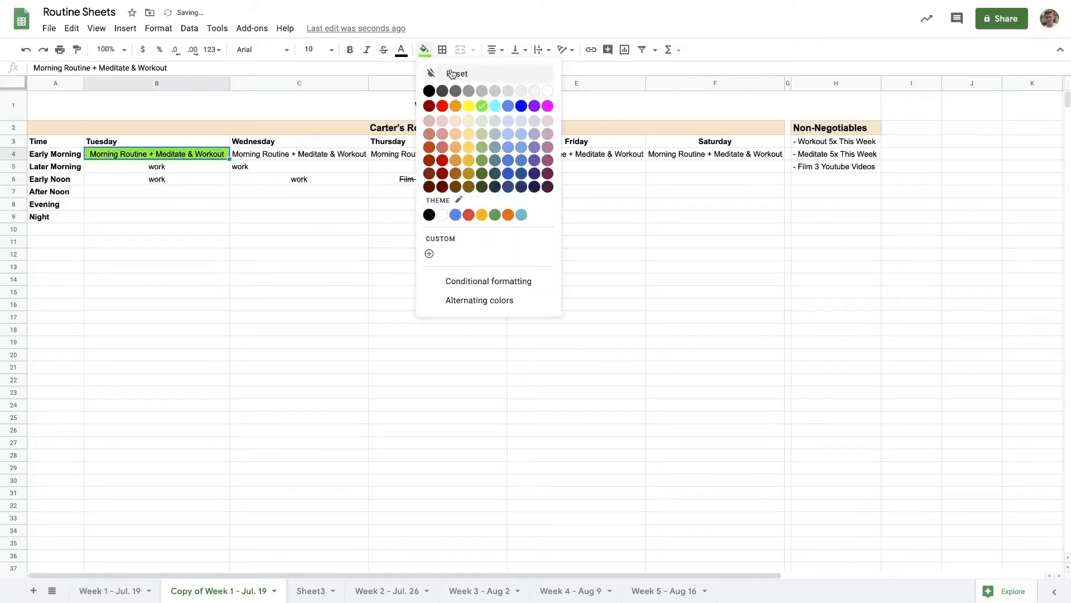
pyautogui.click(443, 106)
pyautogui.click(326, 179)
pyautogui.click(185, 160)
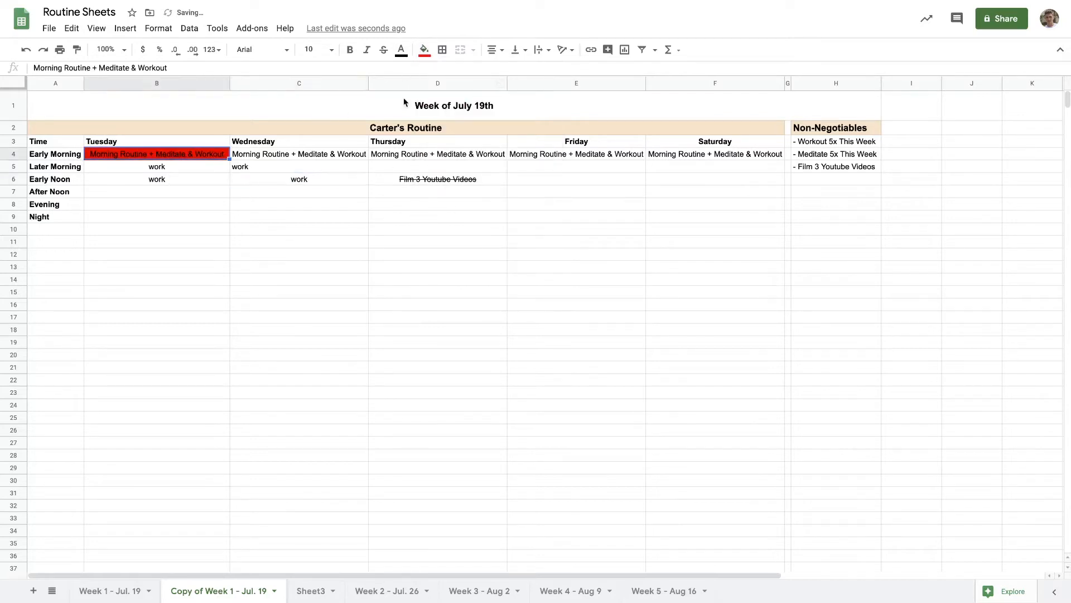
# Step: Change the fill color of Tuesday's Early Morning cell back to bright green
pyautogui.click(424, 50)
pyautogui.click(483, 107)
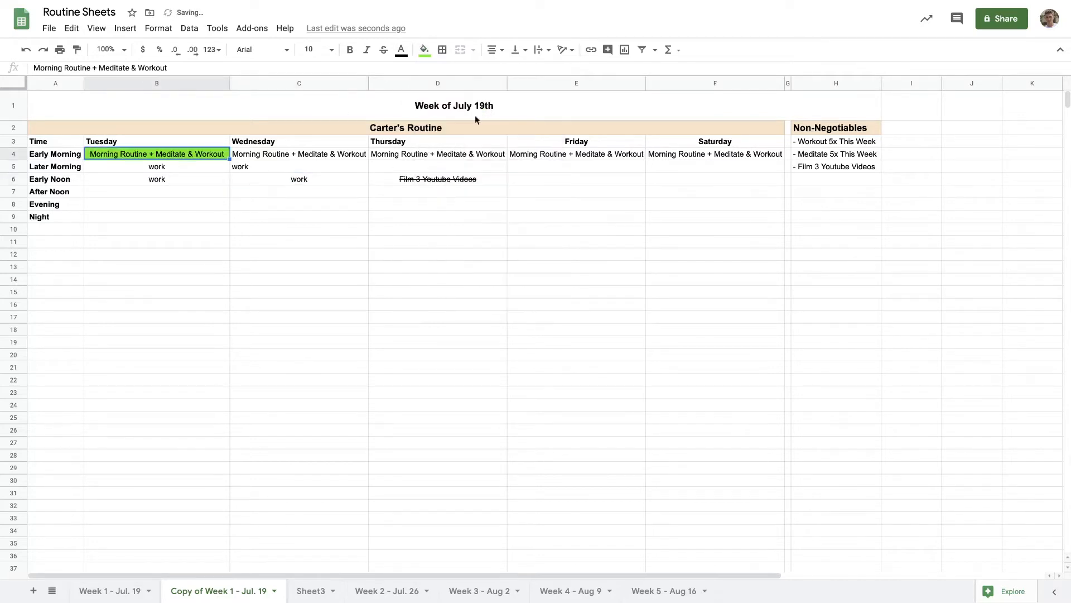
pyautogui.click(168, 204)
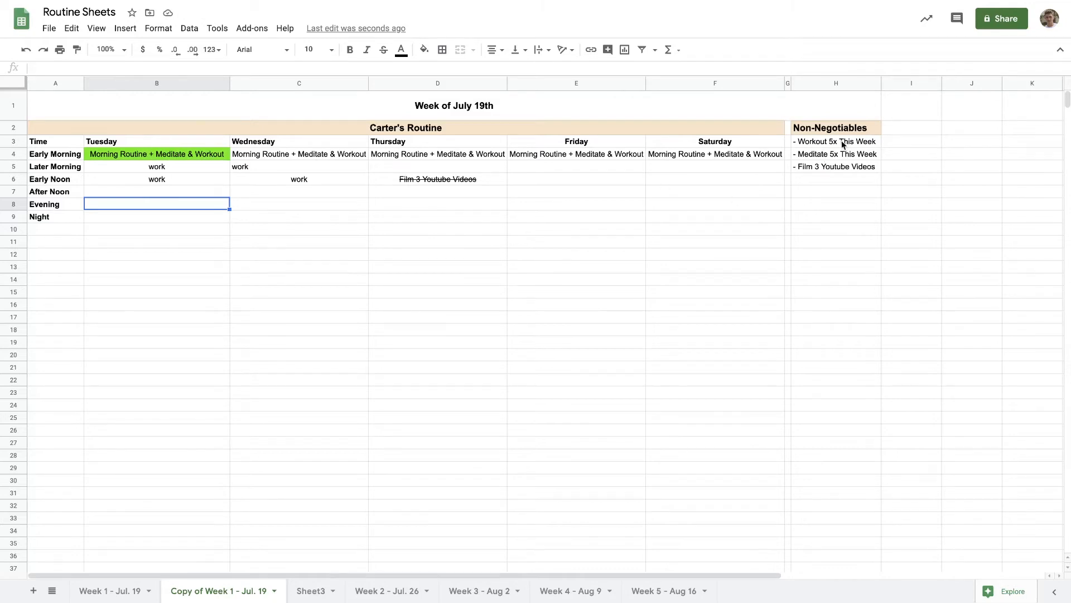
pyautogui.moveTo(843, 144); pyautogui.dragTo(844, 196)
pyautogui.click(707, 142)
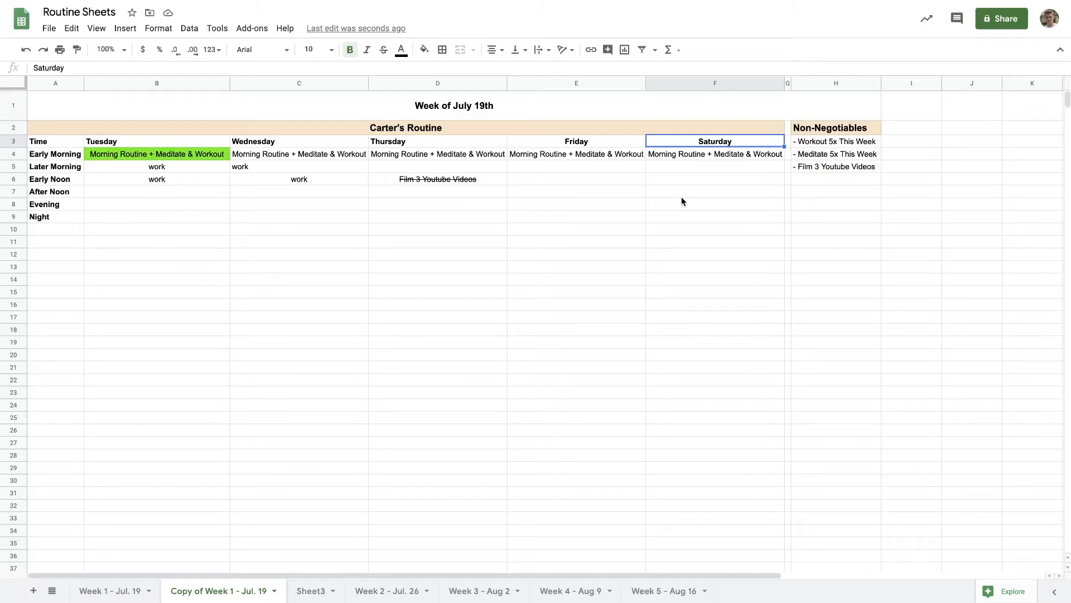
# Step: Copy the Non-Negotiables block into column I and retitle the copy "Punishment / Reward"
pyautogui.moveTo(865, 129); pyautogui.dragTo(862, 167)
pyautogui.hotkey('ctrl', 'c')
pyautogui.click(912, 131)
pyautogui.hotkey('ctrl', 'v')
pyautogui.doubleClick(913, 127)
pyautogui.write('Pin')
pyautogui.press('BackSpace')
pyautogui.press('BackSpace')
pyautogui.write('unishment ')
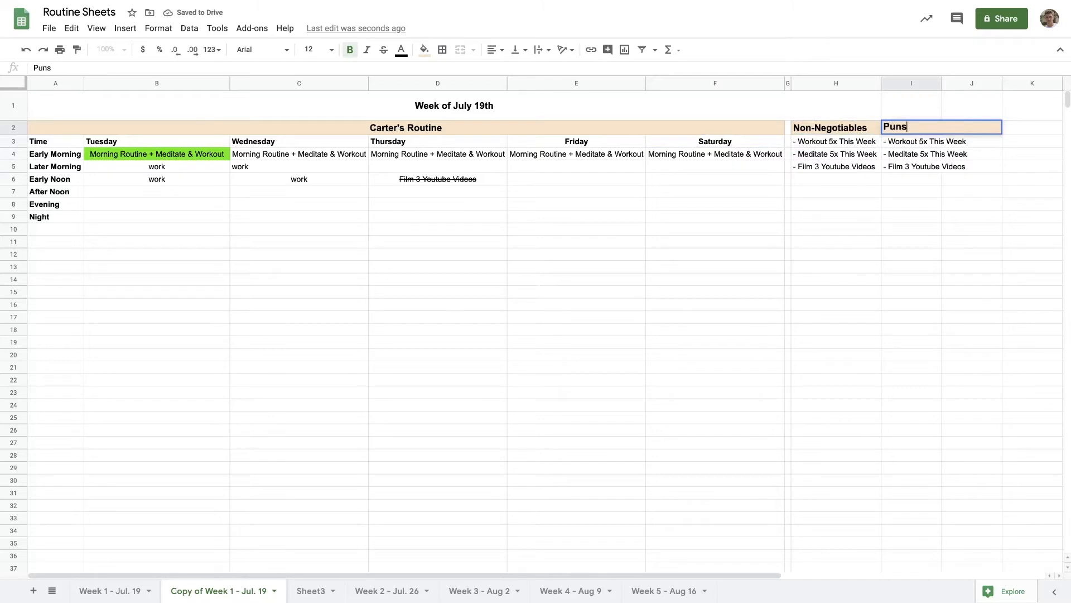
pyautogui.write('/ Reward')
pyautogui.press('Return')
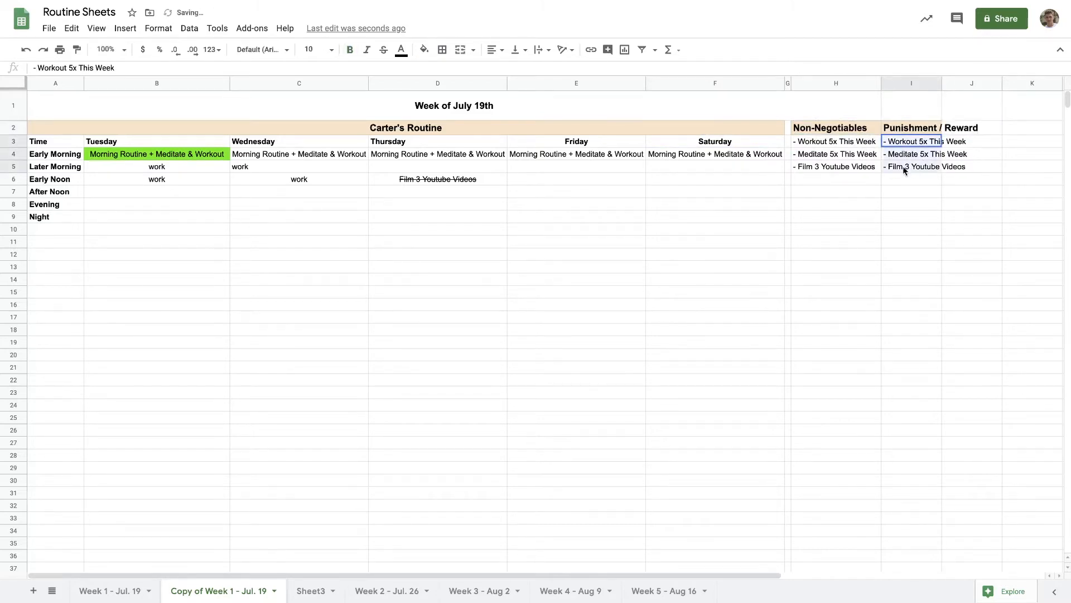
# Step: Clear the copied items under the Punishment / Reward header and widen column I to fit the header
pyautogui.press('Delete')
pyautogui.click(940, 83)
pyautogui.moveTo(942, 84); pyautogui.dragTo(981, 84)
pyautogui.click(890, 141)
# Step: Try to duplicate the whole routine table below the original, starting at cell A11
pyautogui.moveTo(91, 134); pyautogui.dragTo(471, 215)
pyautogui.hotkey('ctrl', 'c')
pyautogui.click(67, 247)
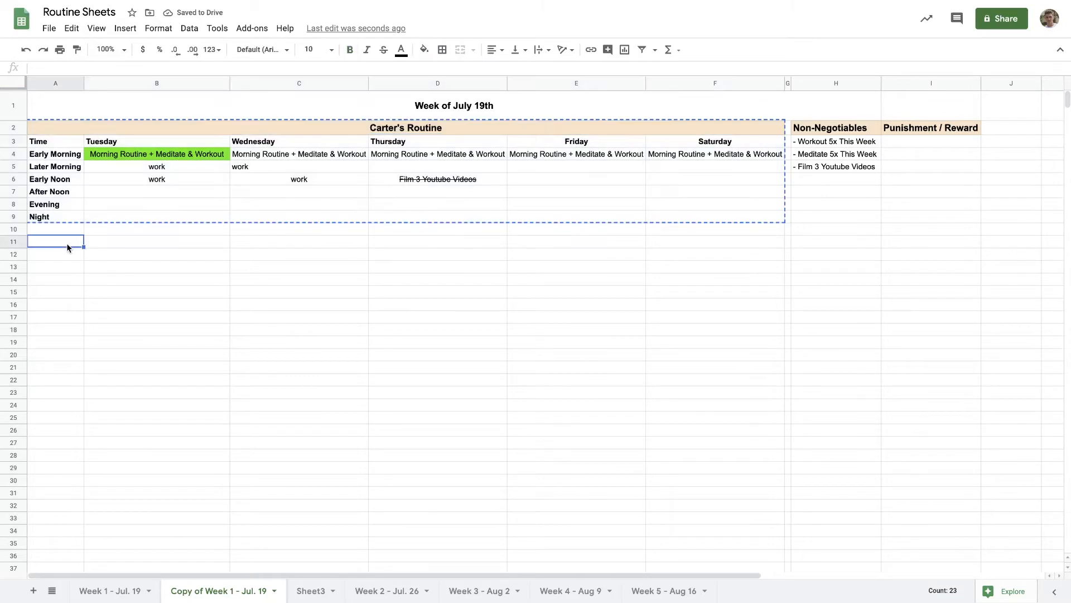
pyautogui.hotkey('ctrl', 'v')
pyautogui.click(373, 306)
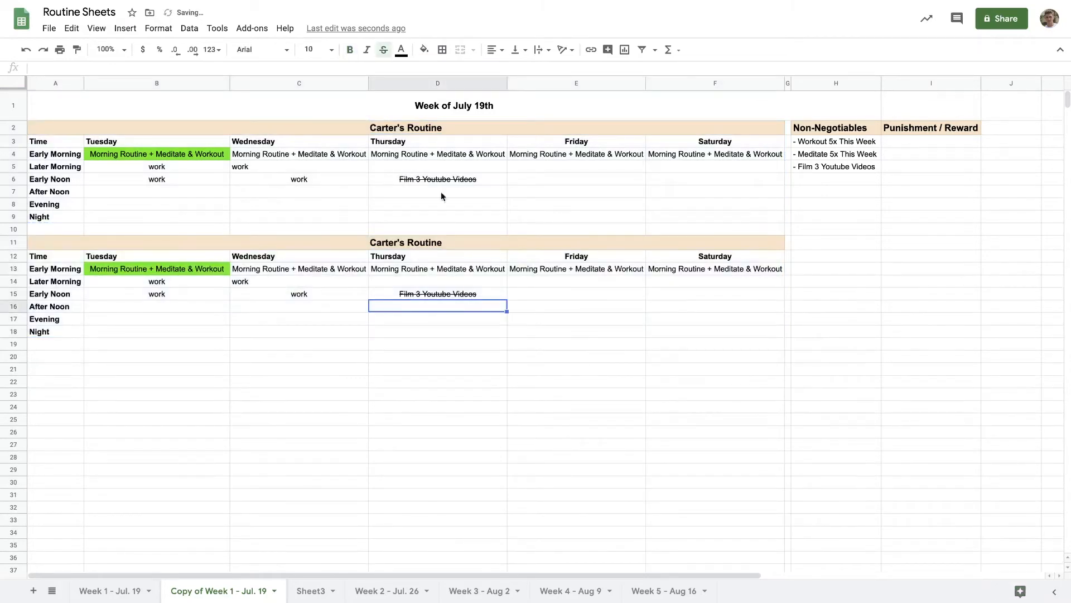
# Step: Undo the pasted routine table and the widening of column I
pyautogui.hotkey('ctrl', 'z')
pyautogui.hotkey('ctrl', 'z')
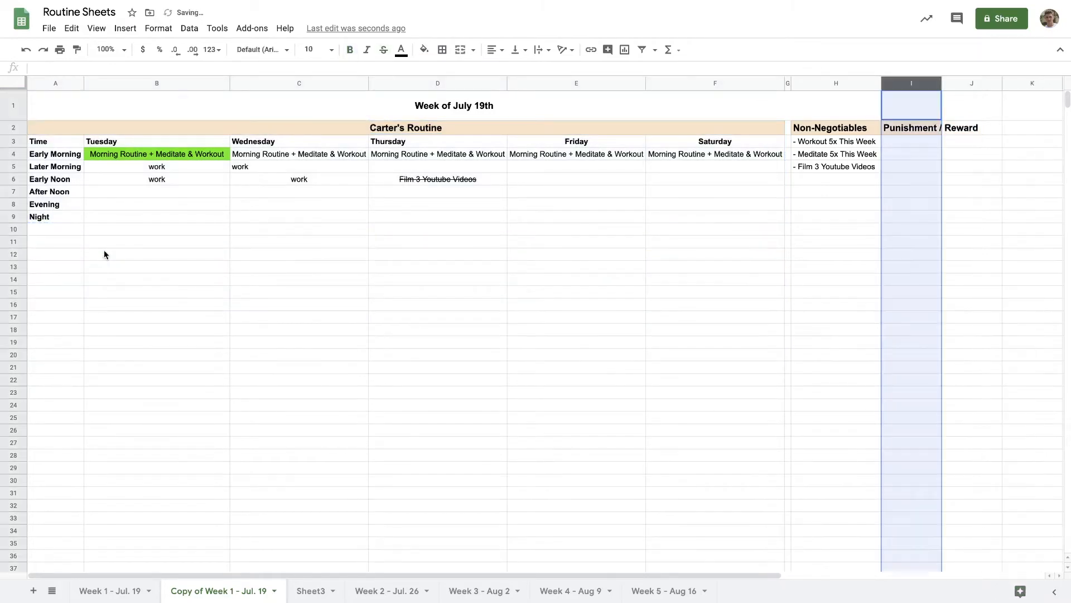
pyautogui.click(571, 205)
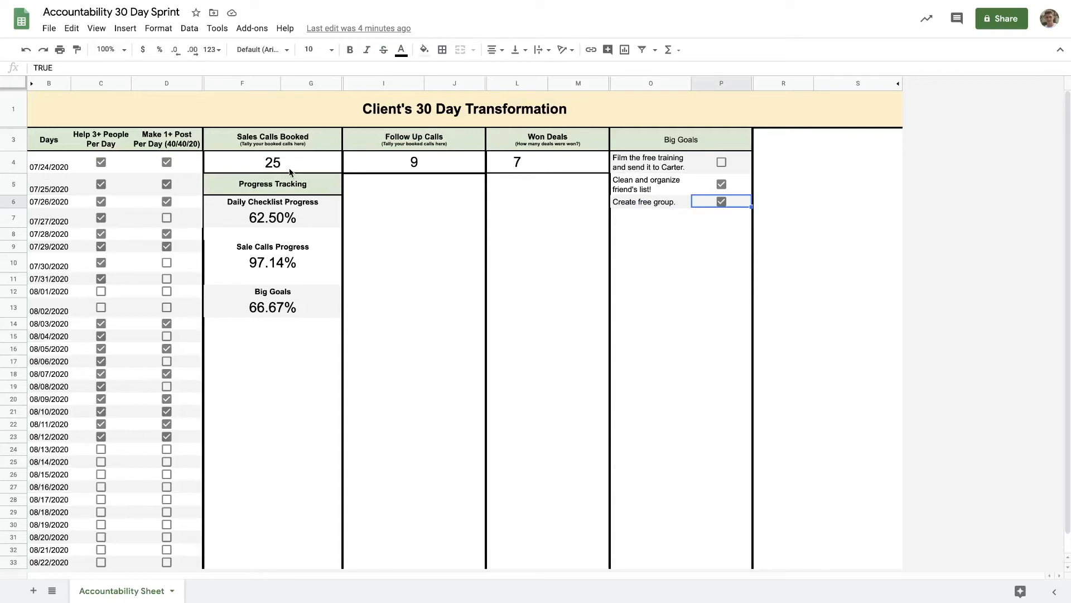
# Step: Examine the Big Goals section and the daily habit checklist in the Accountability 30 Day Sprint spreadsheet
pyautogui.scroll(-2, 289, 168)
pyautogui.scroll(2, 289, 168)
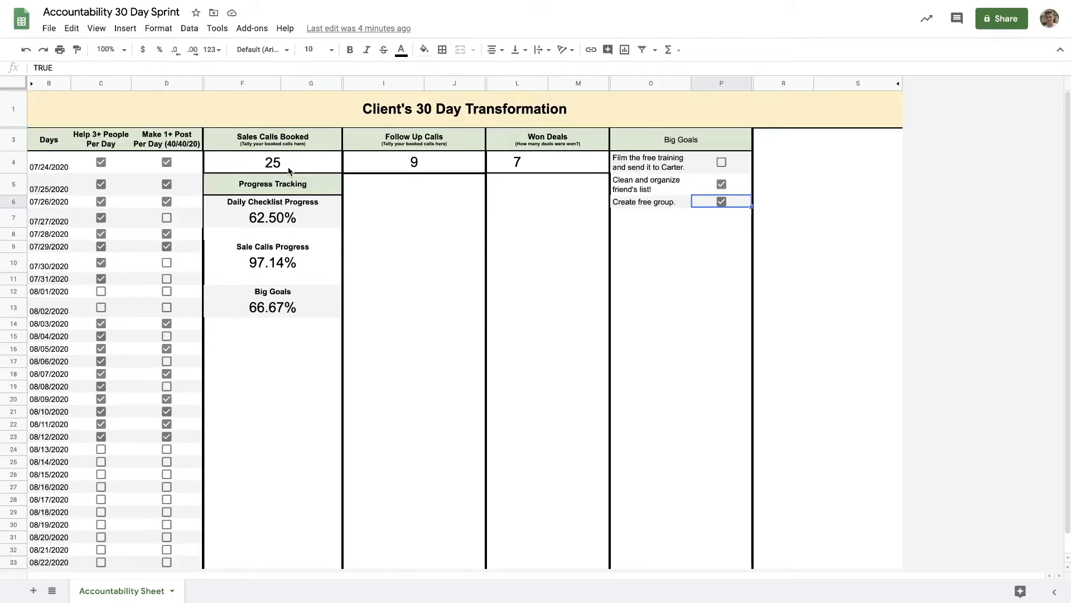
pyautogui.moveTo(705, 145); pyautogui.dragTo(696, 203)
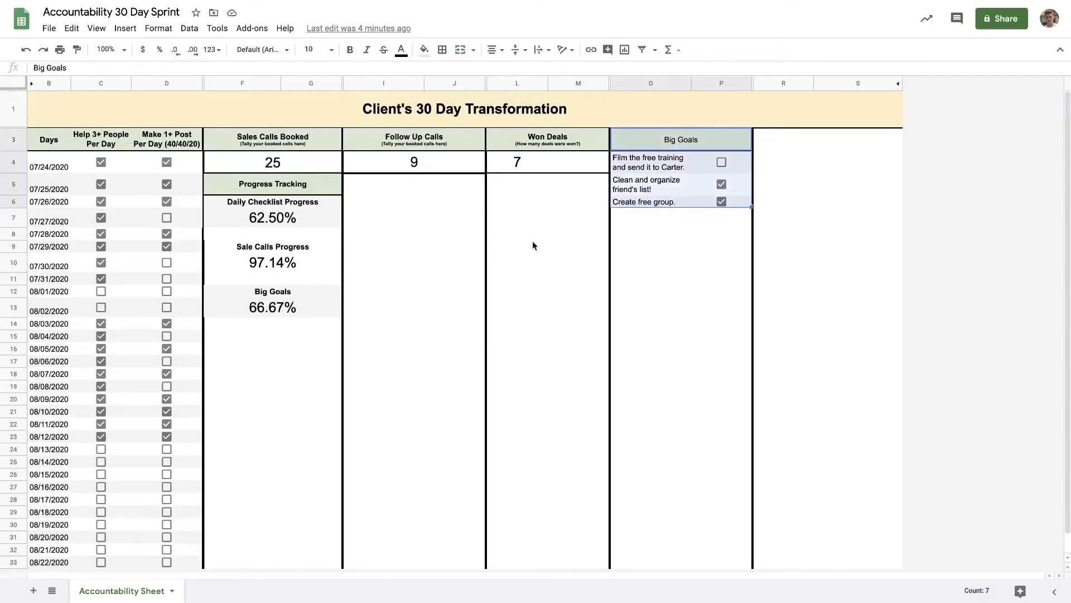
pyautogui.moveTo(45, 138); pyautogui.dragTo(172, 467)
pyautogui.click(350, 375)
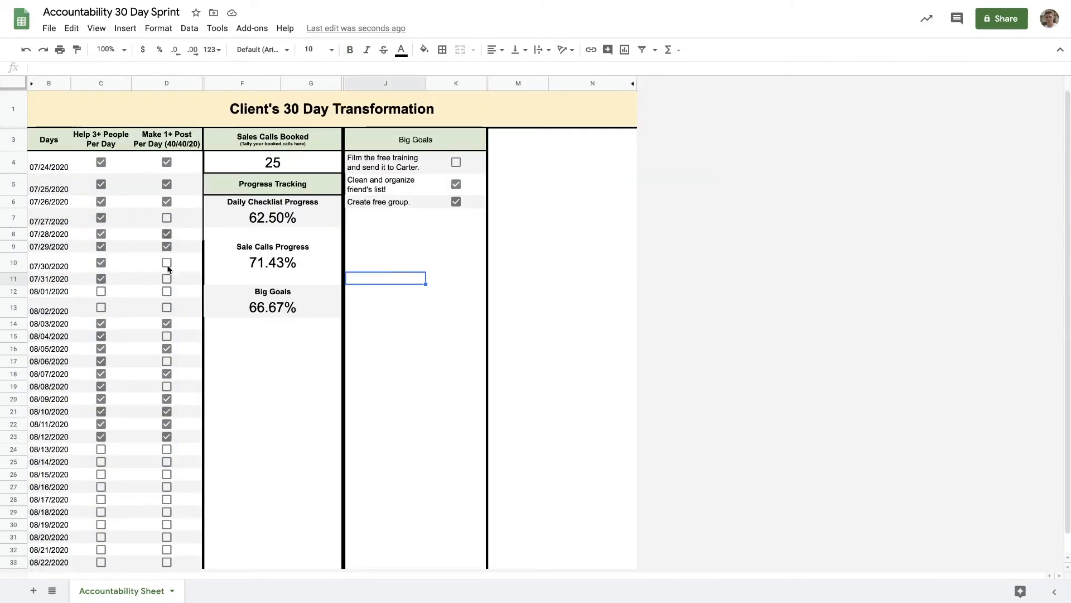
# Step: In a new blank spreadsheet, enter "Day" in A2 and "Date" in A1
pyautogui.click(12, 108)
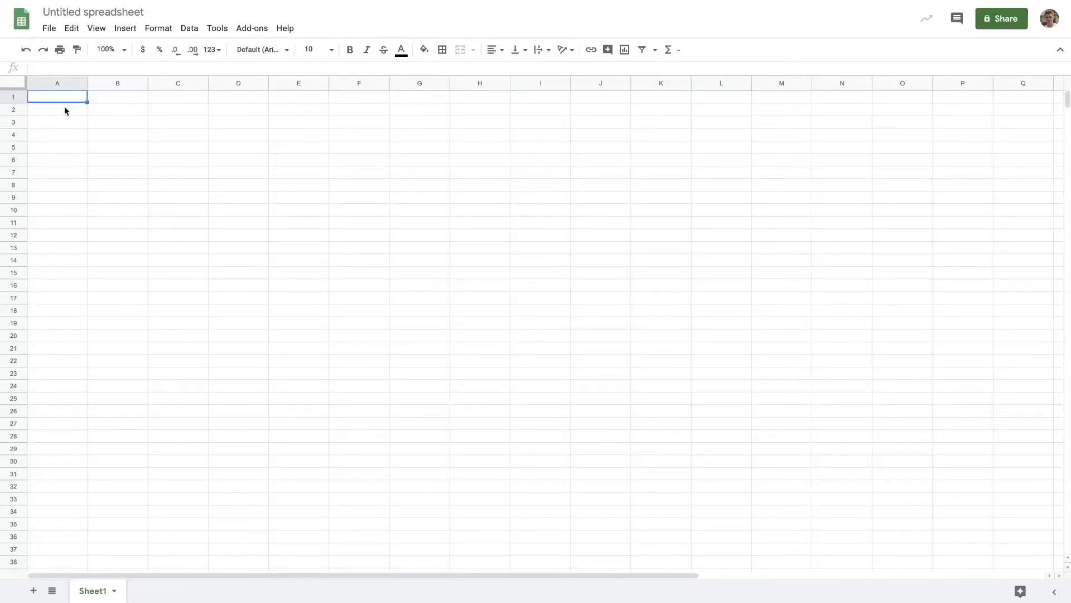
pyautogui.click(74, 112)
pyautogui.write('Dat')
pyautogui.press('Tab')
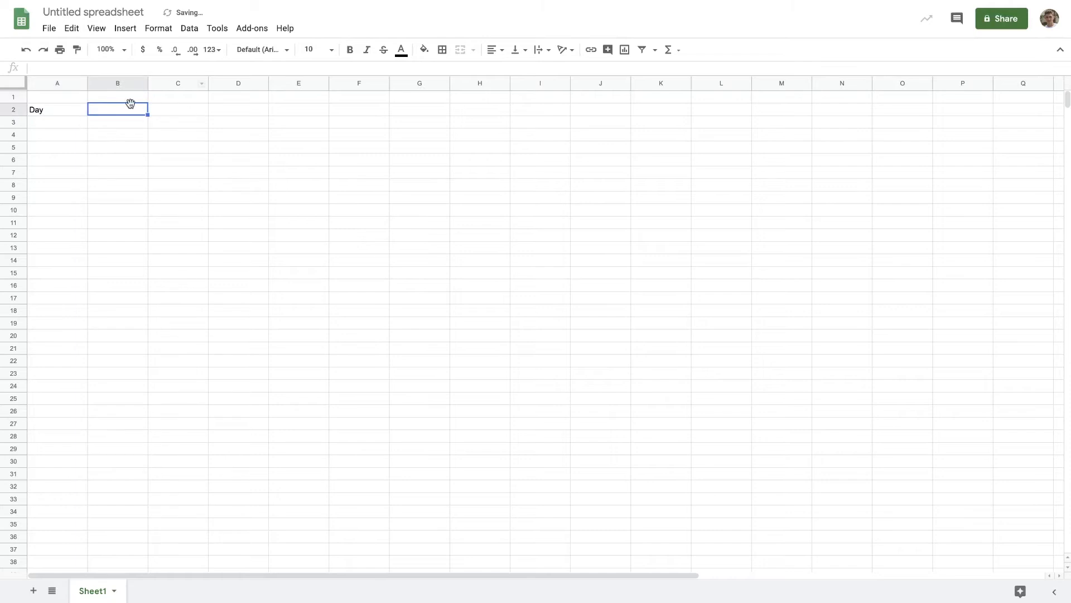
pyautogui.moveTo(127, 107); pyautogui.dragTo(225, 112)
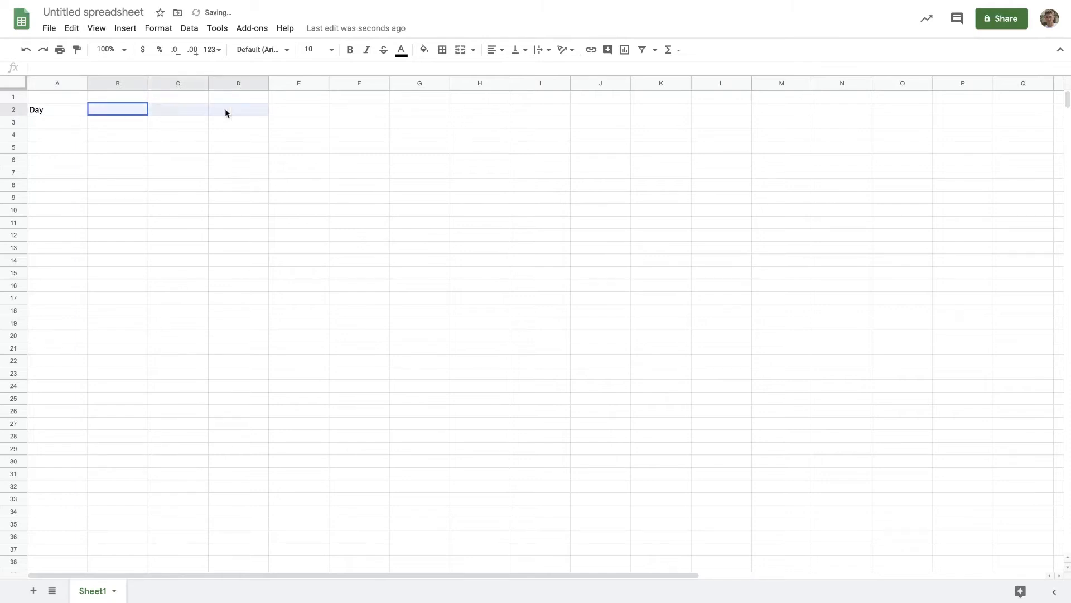
pyautogui.click(58, 98)
pyautogui.write('Date')
pyautogui.press('Tab')
# Step: Merge cells B1:D1 and enter "Habits" as their header
pyautogui.moveTo(124, 99); pyautogui.dragTo(216, 99)
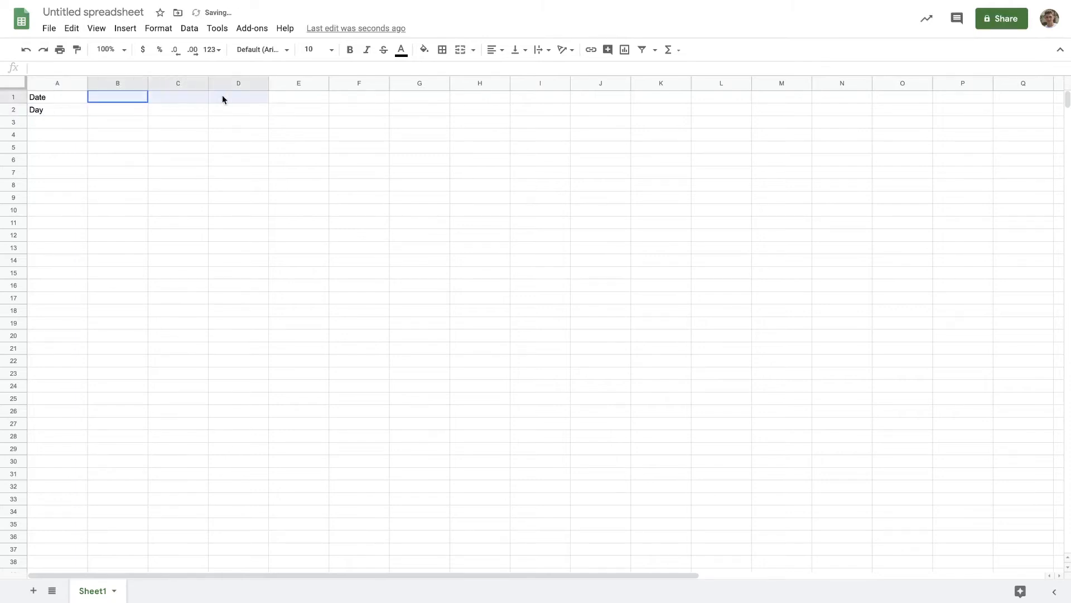
pyautogui.click(460, 50)
pyautogui.write('Habits')
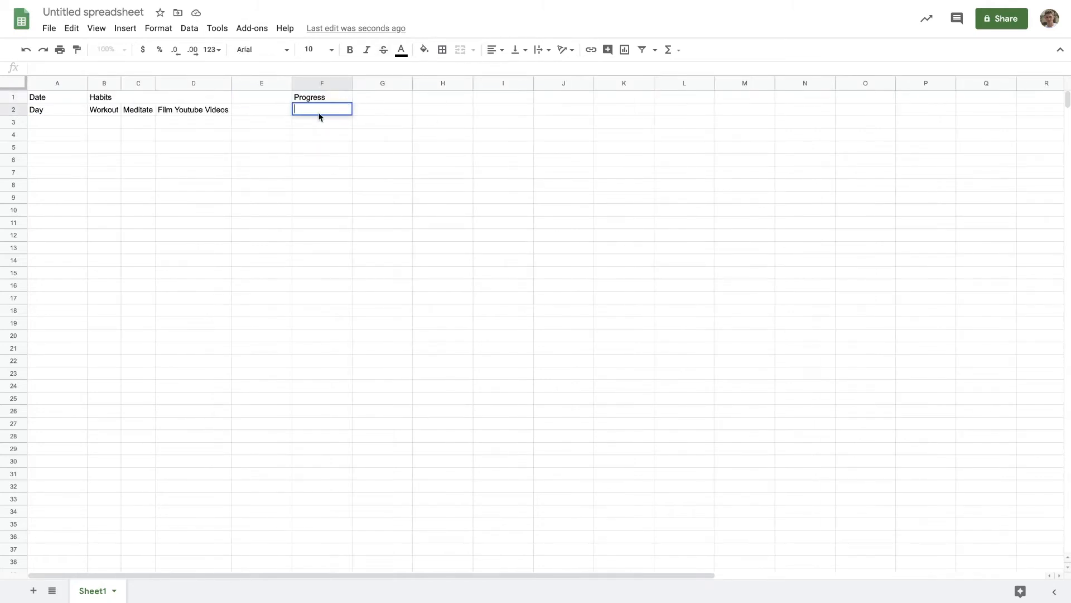
# Step: Enter "Workout Goal Progress" and "Meditation Goal Progress" in F2 and F3 under the Progress header
pyautogui.write('Wr')
pyautogui.write('rkout Goal Progre')
pyautogui.write('ss')
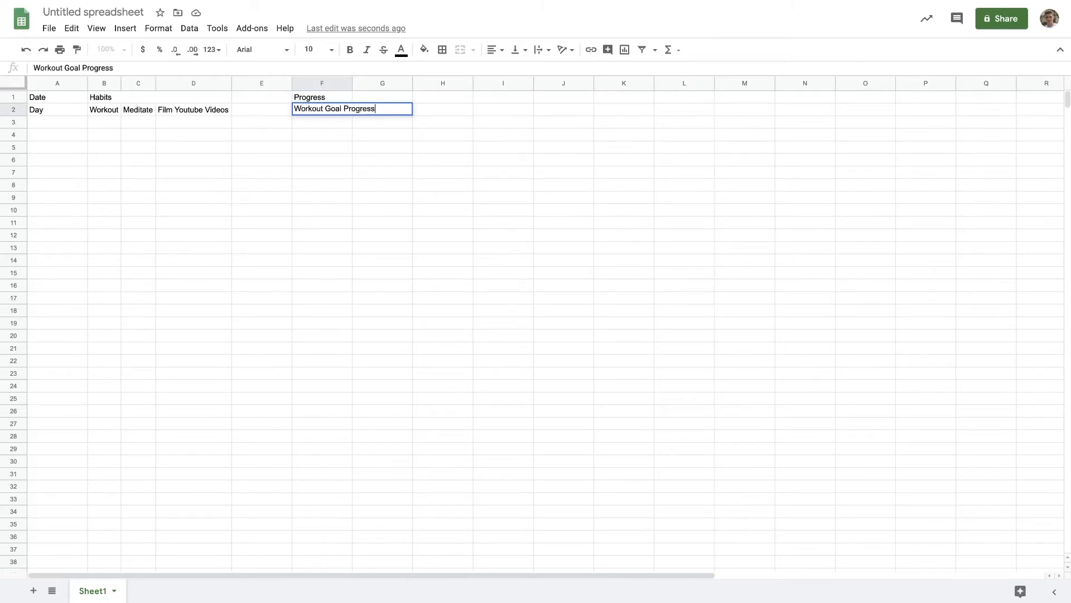
pyautogui.press('Return')
pyautogui.write('MEditation Gola')
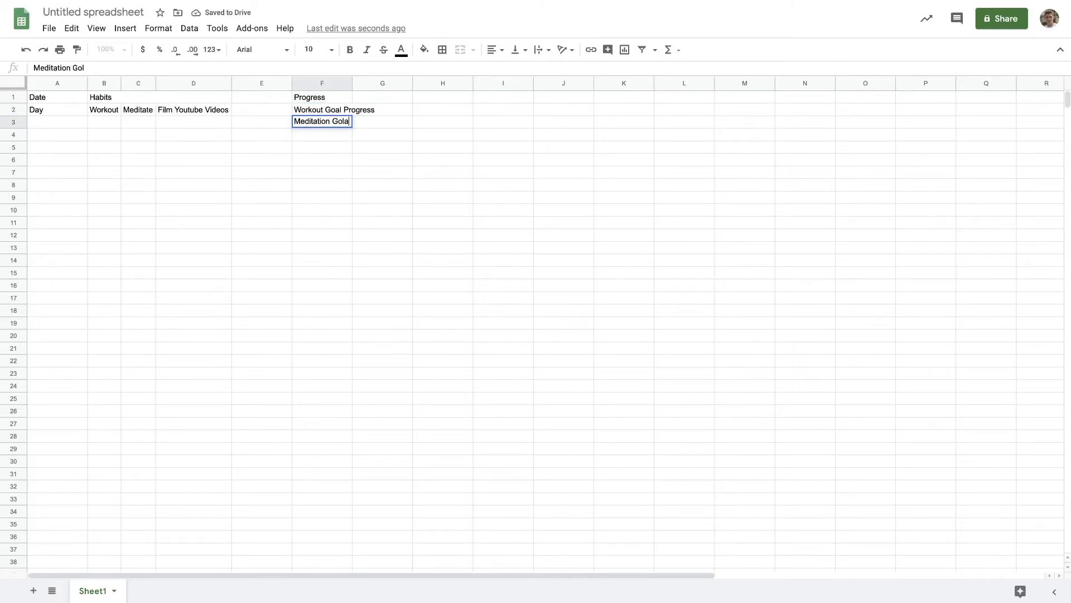
pyautogui.write(' Progress')
pyautogui.press('Tab')
# Step: Enter "Youtube Video Filming Progress" in F4 and fit column F's width to its text
pyautogui.click(308, 136)
pyautogui.write('Youtube ')
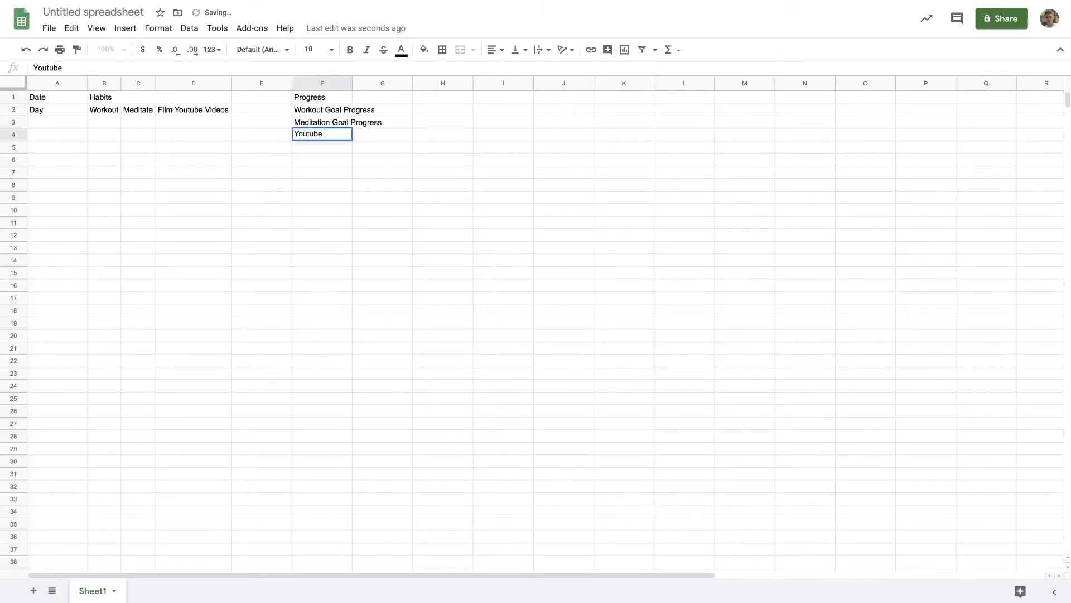
pyautogui.write('Video Film')
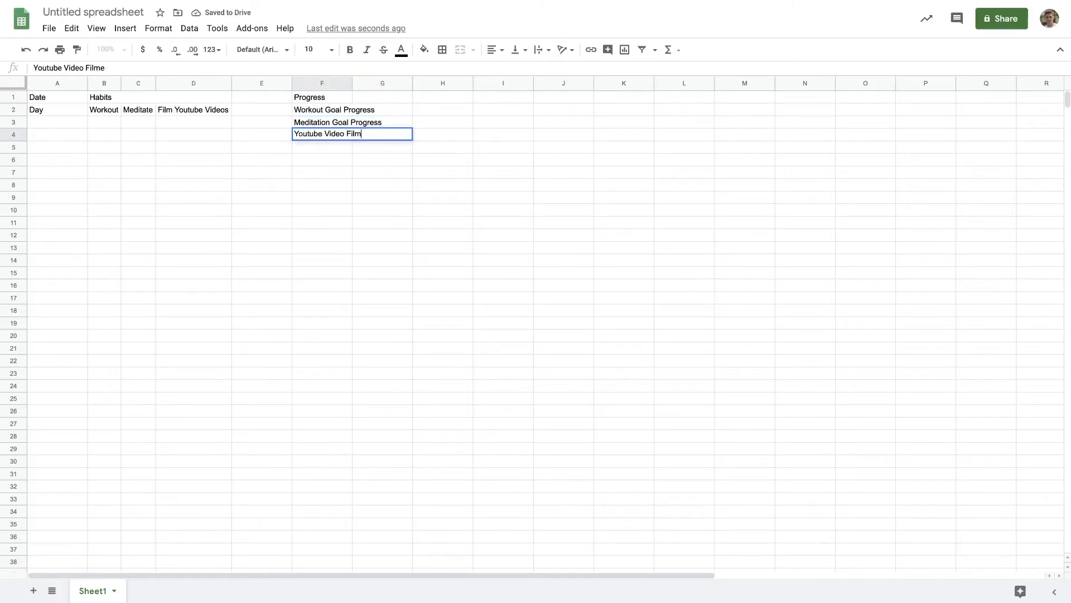
pyautogui.write('ing Progress')
pyautogui.press('Return')
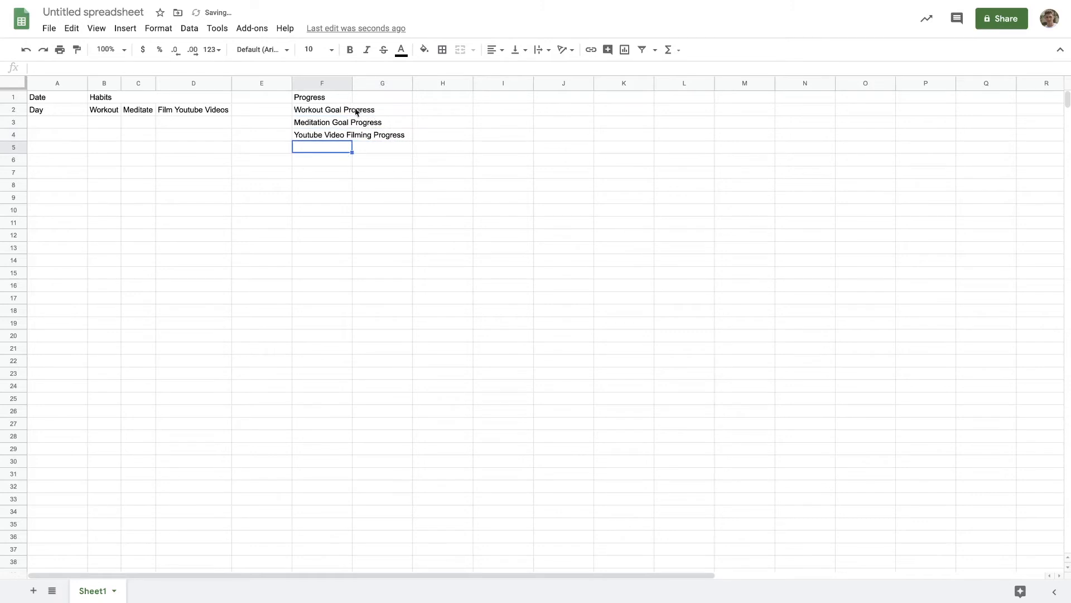
pyautogui.doubleClick(352, 83)
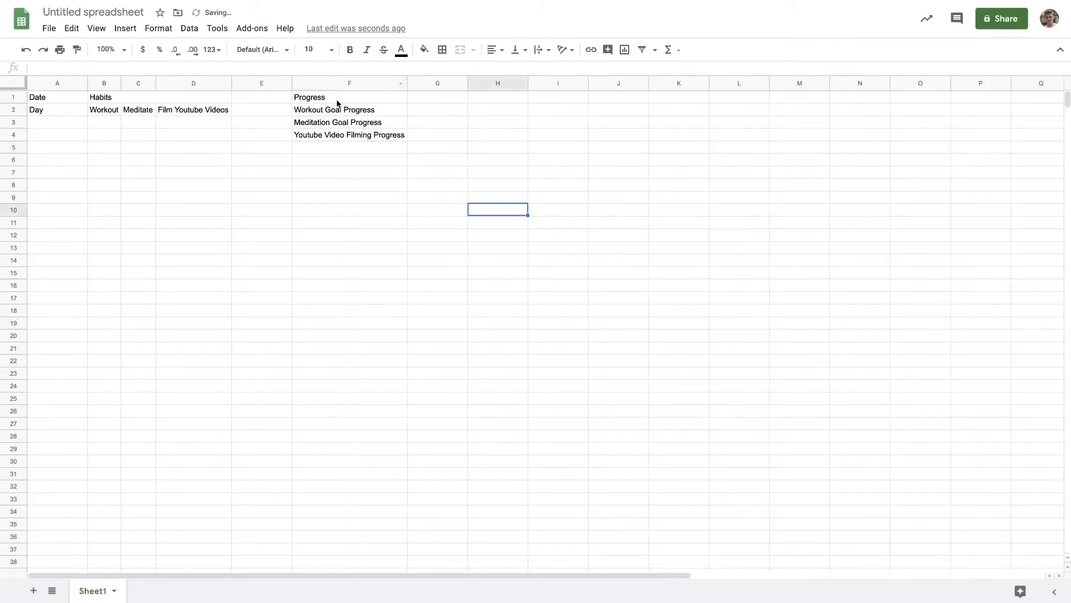
# Step: Make the Date, Habits and Progress headers bold
pyautogui.click(340, 99)
pyautogui.click(49, 101)
pyautogui.click(350, 50)
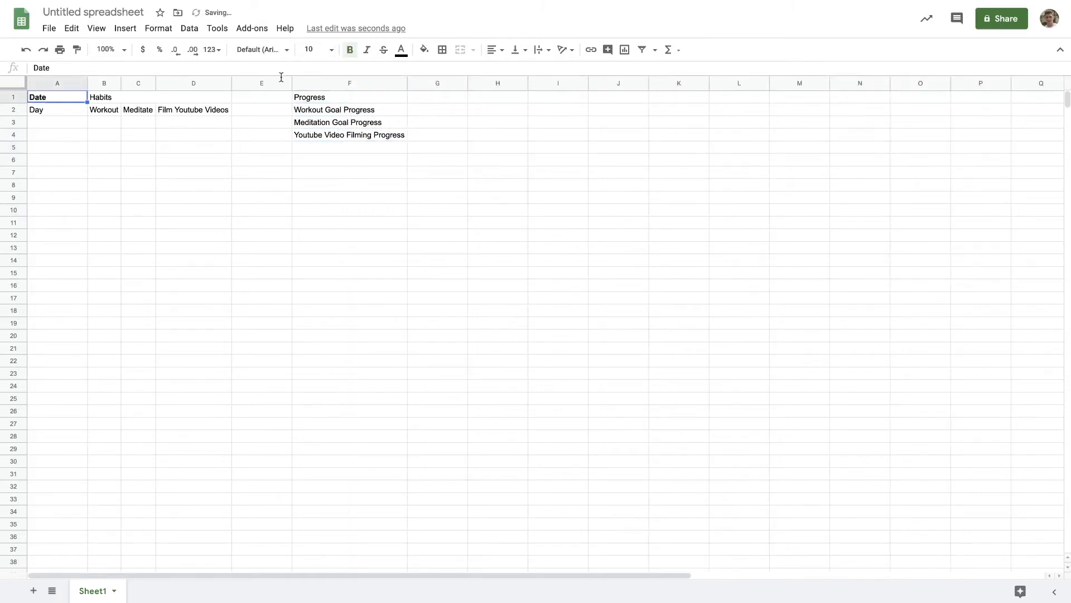
pyautogui.click(204, 83)
pyautogui.click(152, 96)
pyautogui.click(350, 49)
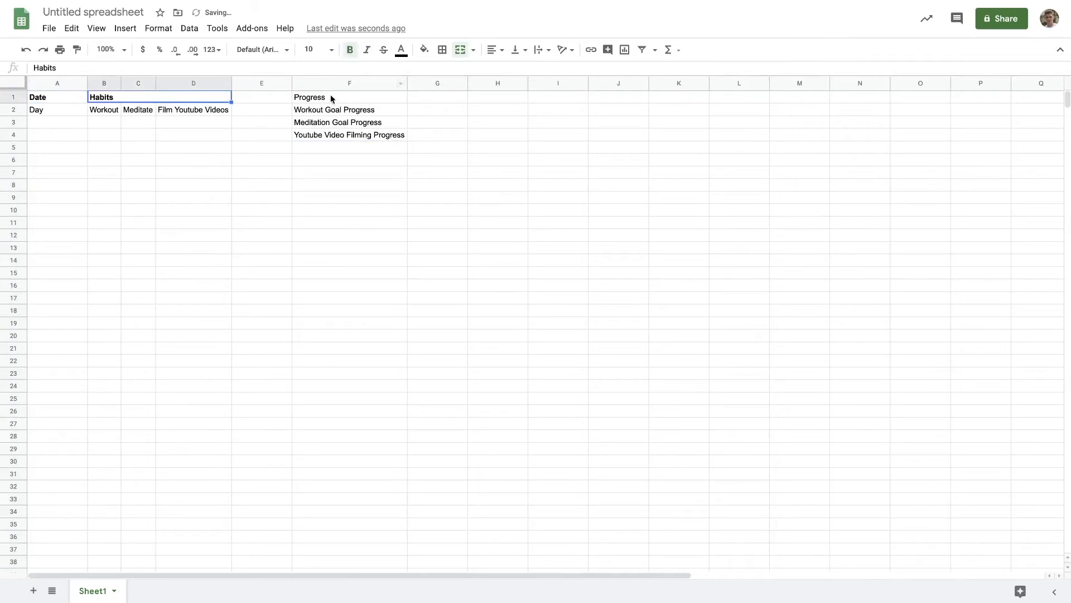
pyautogui.click(333, 96)
pyautogui.click(350, 49)
# Step: Copy the Progress block to H1 and retitle the copy "Big Goals"
pyautogui.keyDown('shift'); pyautogui.click(383, 136); pyautogui.keyUp('shift')
pyautogui.hotkey('ctrl', 'c')
pyautogui.click(509, 98)
pyautogui.hotkey('ctrl', 'v')
pyautogui.write('Big Goals')
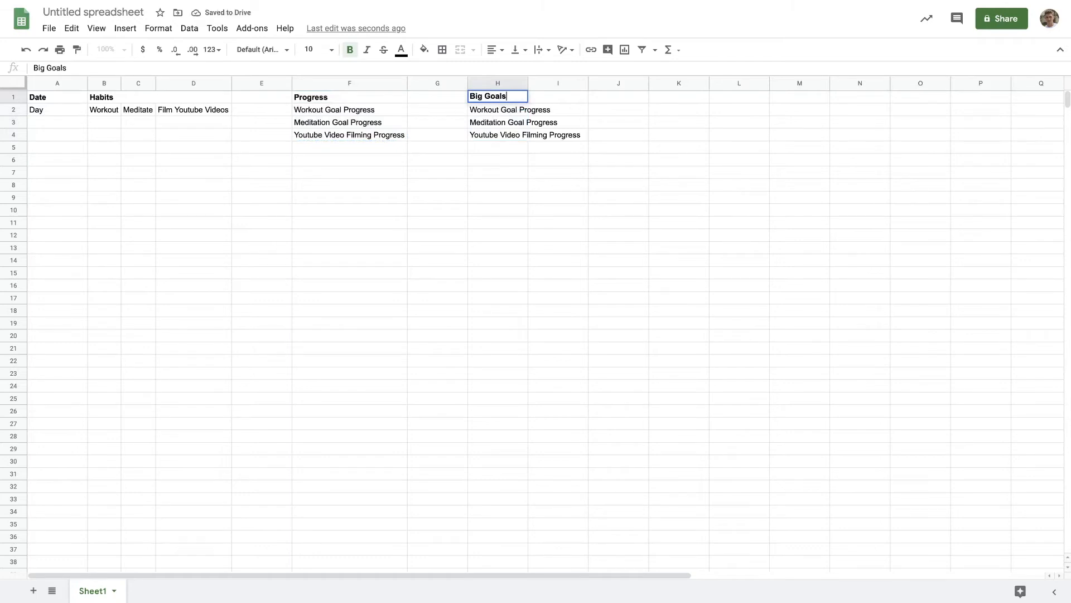
# Step: Shorten the first entry under Big Goals to "Workout"
pyautogui.click(540, 115)
pyautogui.click(507, 111)
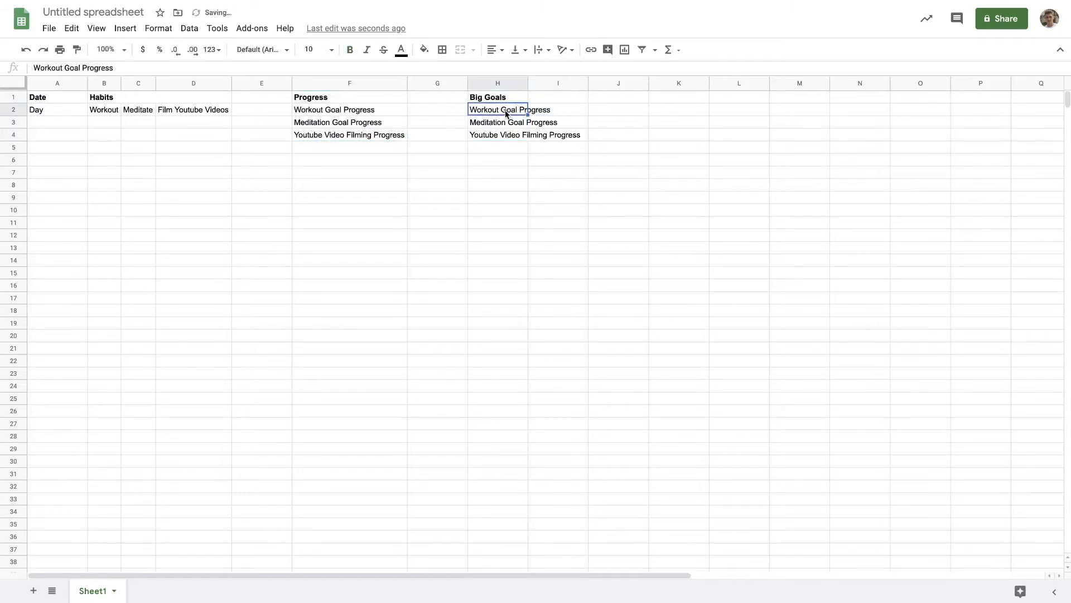
pyautogui.click(546, 112)
pyautogui.click(506, 109)
pyautogui.doubleClick(505, 109)
pyautogui.moveTo(501, 109); pyautogui.dragTo(610, 114)
pyautogui.press('BackSpace')
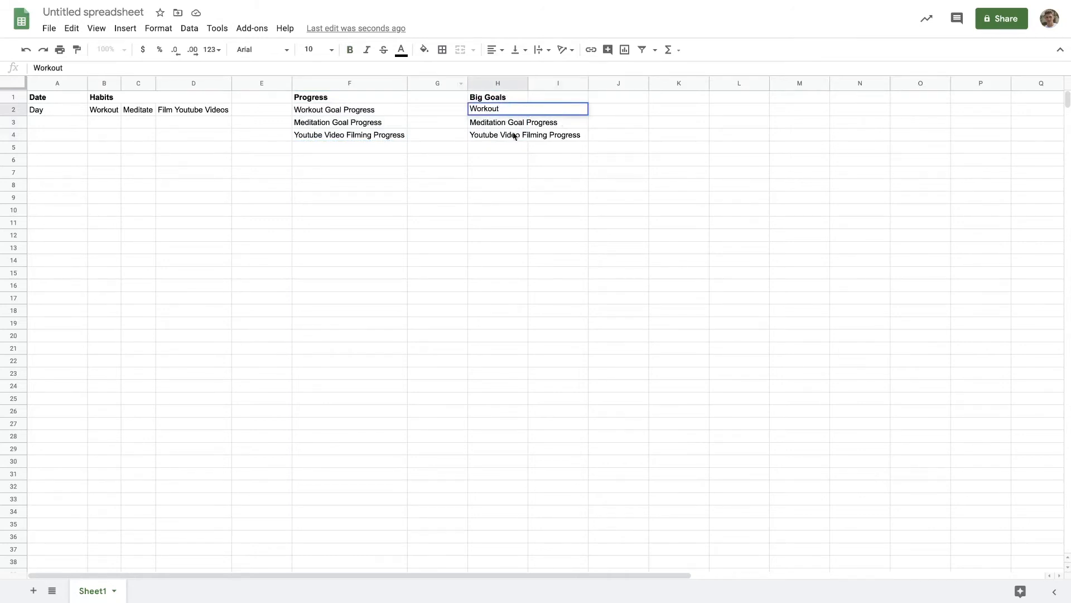
pyautogui.write('5')
# Step: Insert a row above the headers and merge its cells A1:H1 for a title
pyautogui.click(12, 97)
pyautogui.rightClick(11, 98)
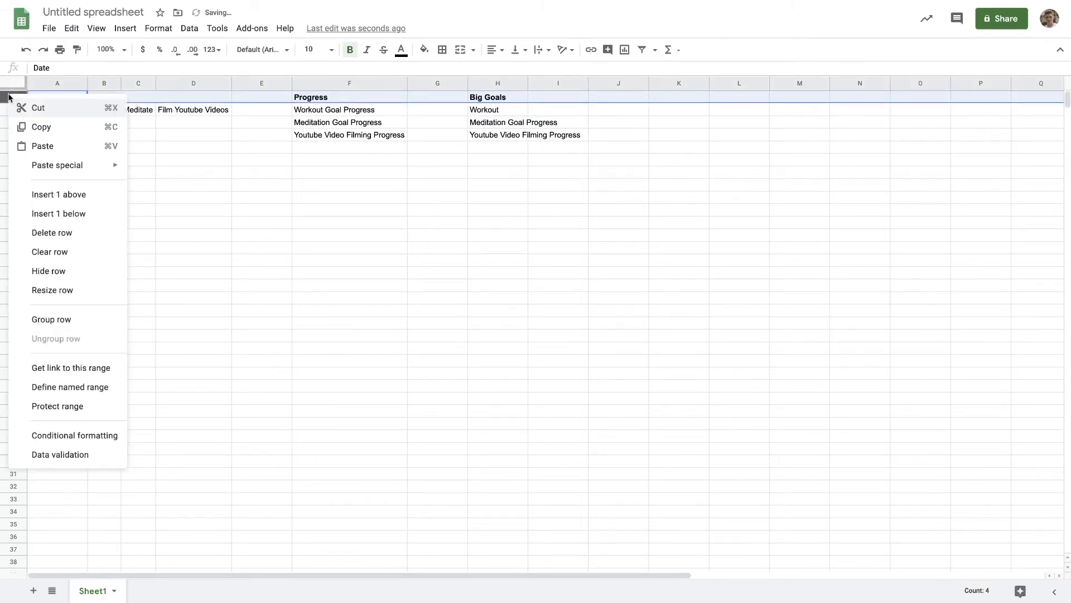
pyautogui.click(59, 194)
pyautogui.moveTo(75, 98); pyautogui.dragTo(506, 98)
pyautogui.click(462, 51)
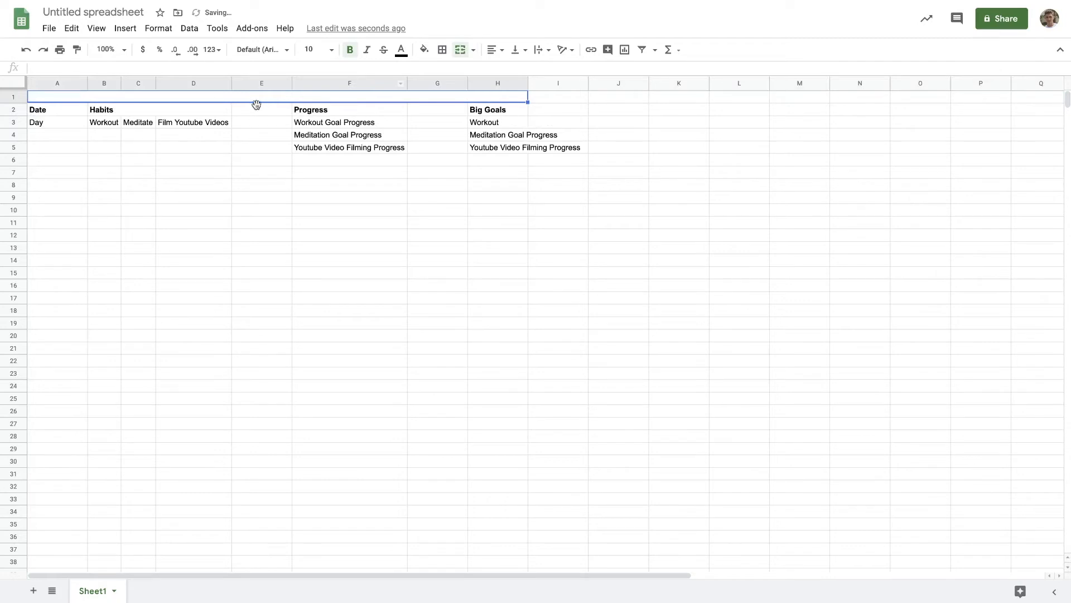
# Step: Enter the title "30 Day Goal Sprint" in the merged top row
pyautogui.doubleClick(254, 98)
pyautogui.write('30 Day Goal Sprint')
pyautogui.hotkey('ctrl', 'Left')
pyautogui.write('Goal')
# Step: Set the title's font size to 24 and center it horizontally
pyautogui.tripleClick(405, 97)
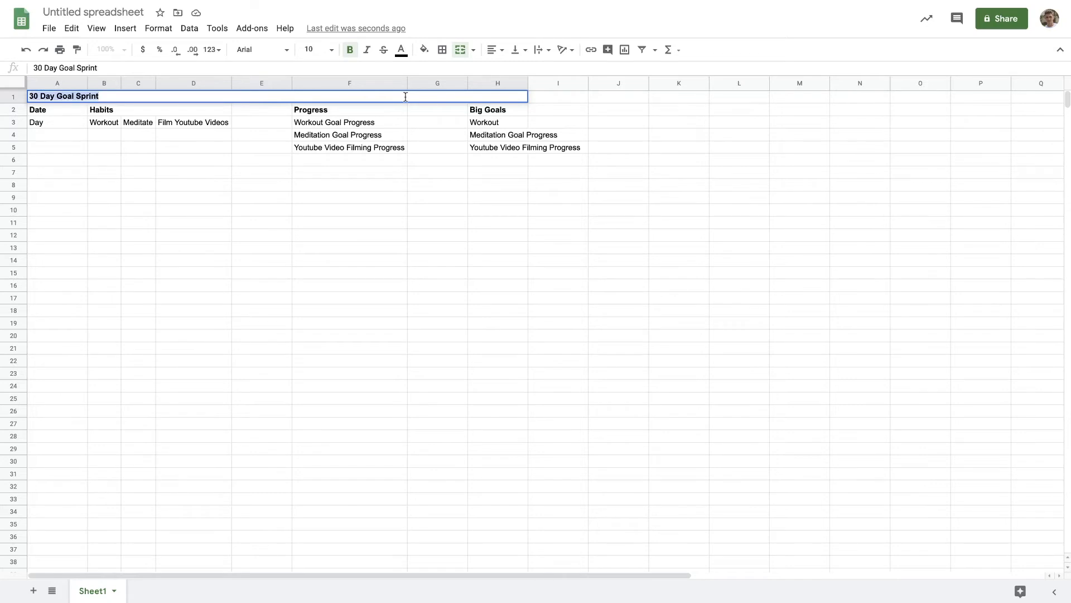
pyautogui.click(329, 50)
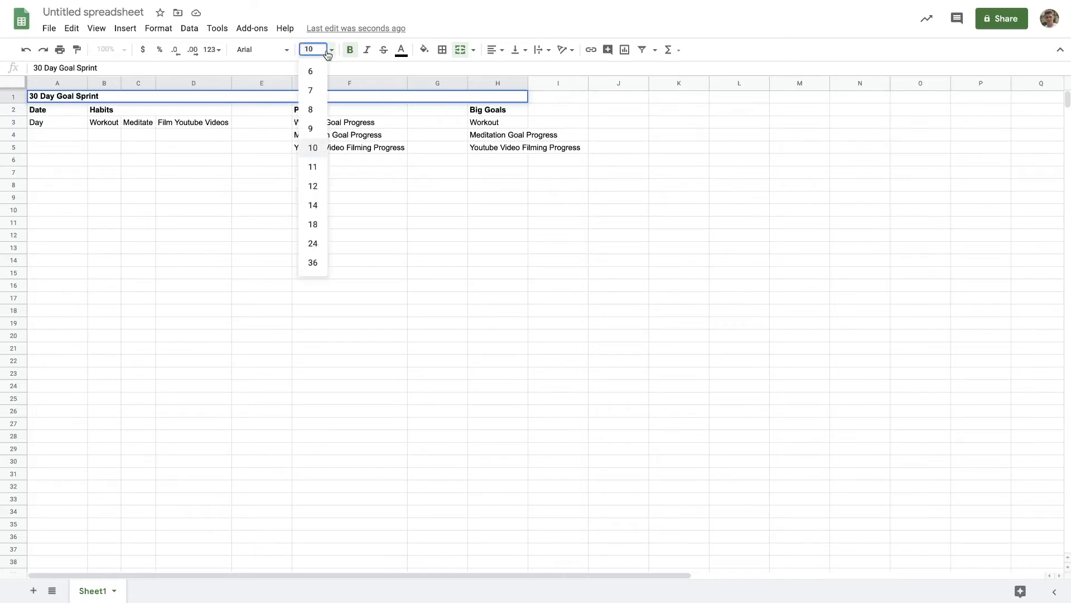
pyautogui.click(311, 243)
pyautogui.click(276, 177)
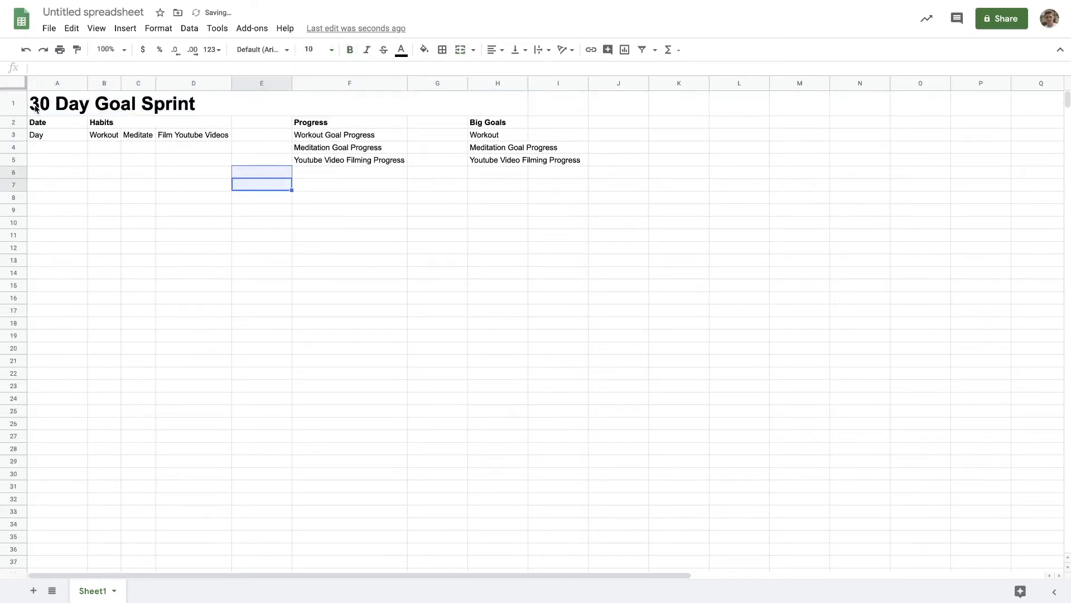
pyautogui.click(105, 101)
pyautogui.click(504, 54)
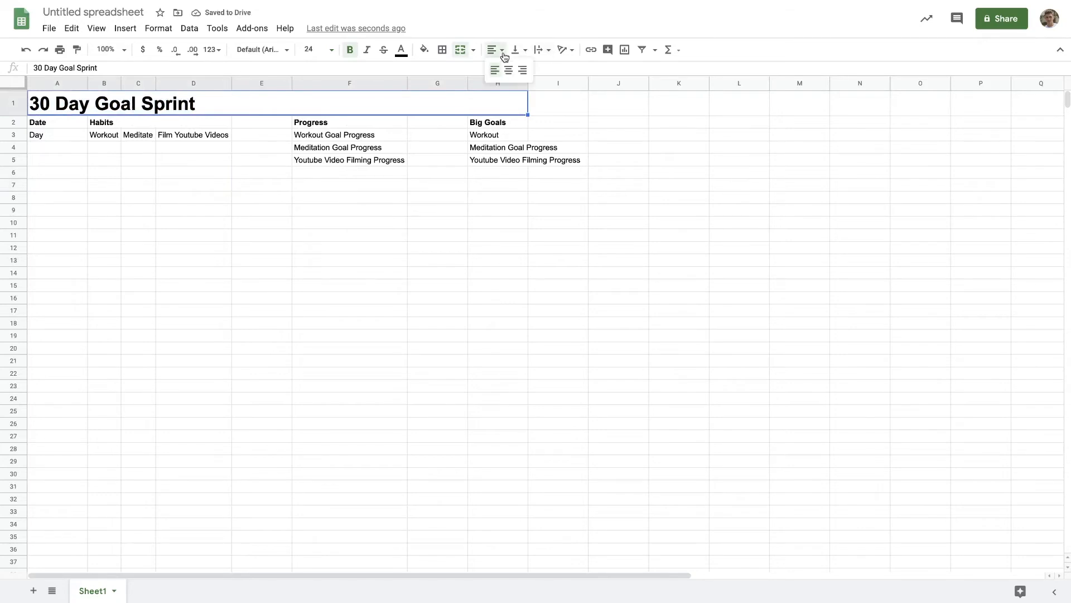
pyautogui.click(508, 70)
# Step: Fill the merged title cell with a light yellow background
pyautogui.click(427, 52)
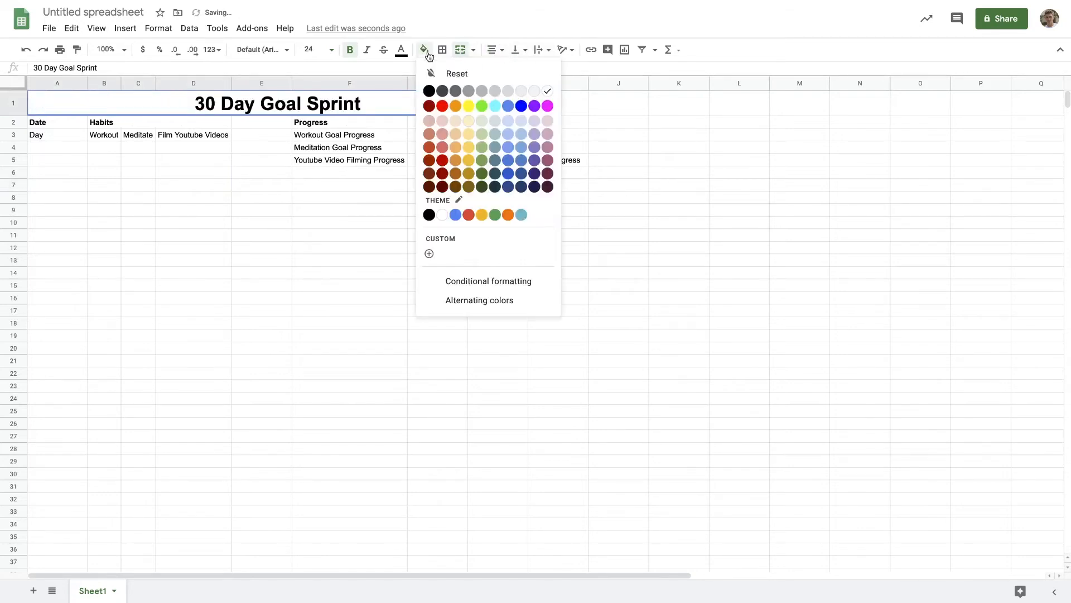
pyautogui.click(468, 120)
pyautogui.click(350, 159)
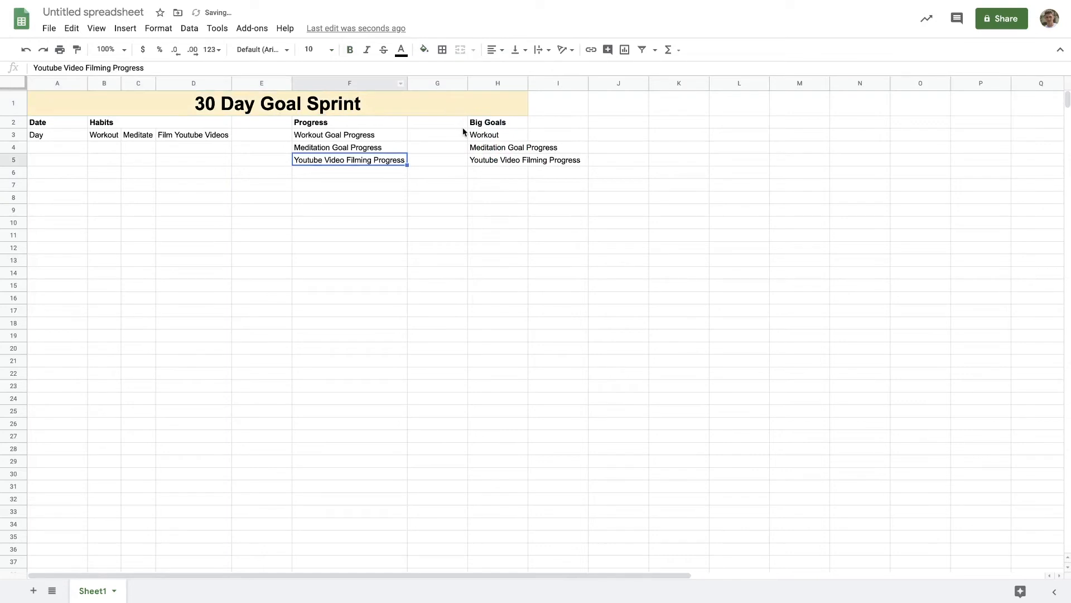
# Step: Widen the Big Goals column to fit its entries and extend the first goal to "Workout 5x Per Week"
pyautogui.moveTo(529, 83); pyautogui.dragTo(583, 84)
pyautogui.click(555, 174)
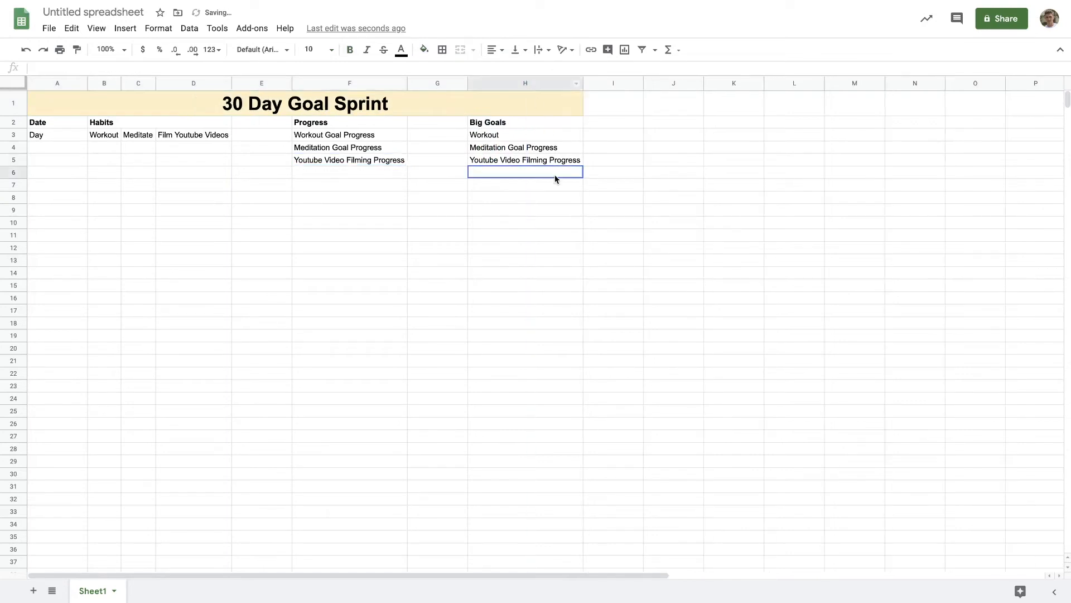
pyautogui.doubleClick(519, 137)
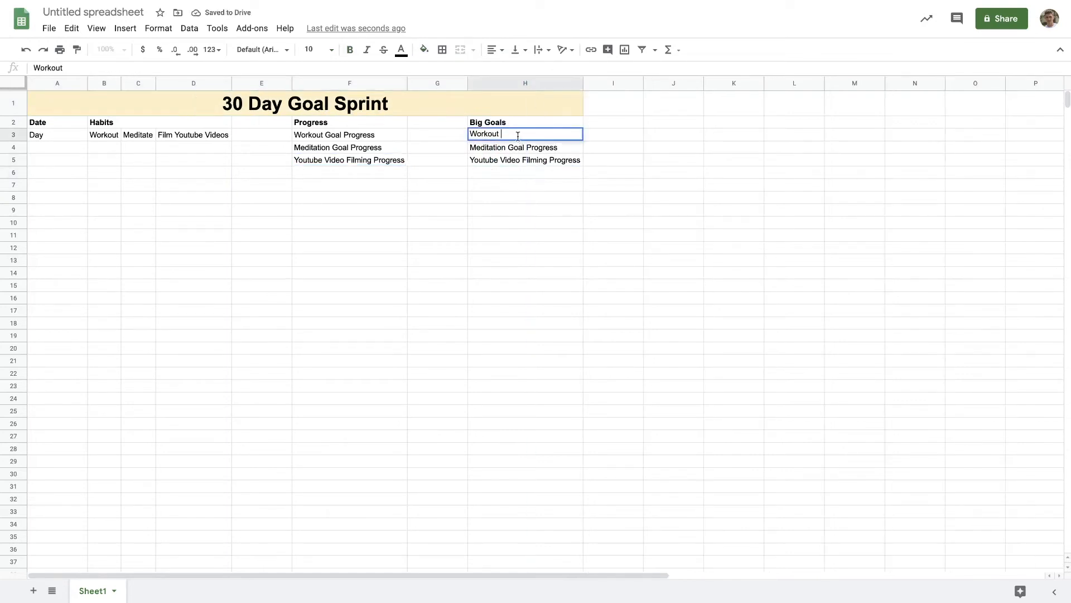
pyautogui.write('5x Per Week')
pyautogui.press('Return')
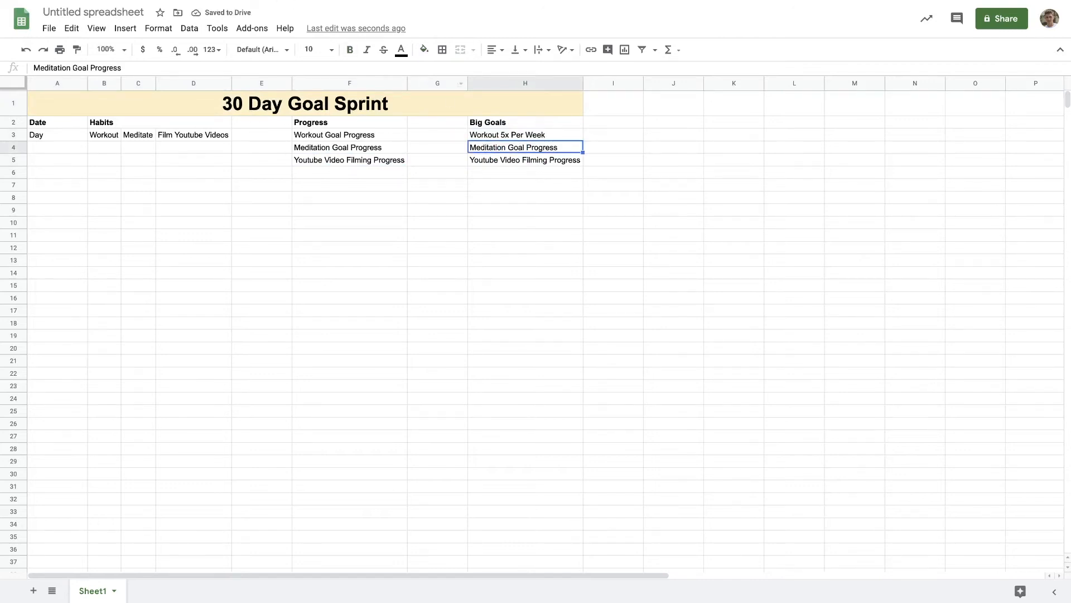
# Step: Calculate 30/7 in a new browser tab and return to the spreadsheet
pyautogui.press('super+t')
pyautogui.write('30/7')
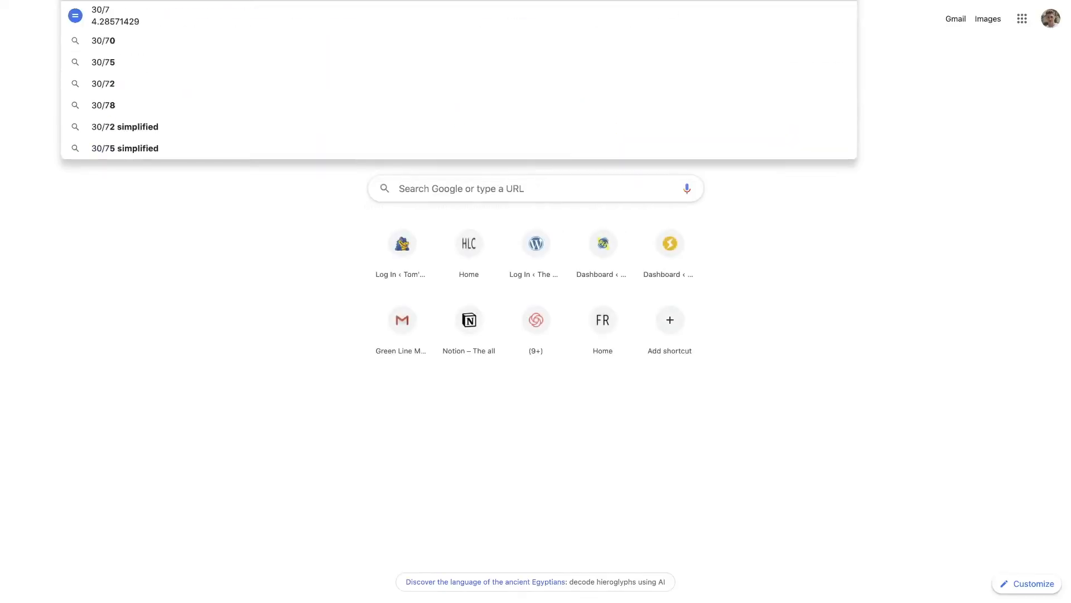
pyautogui.press('super+w')
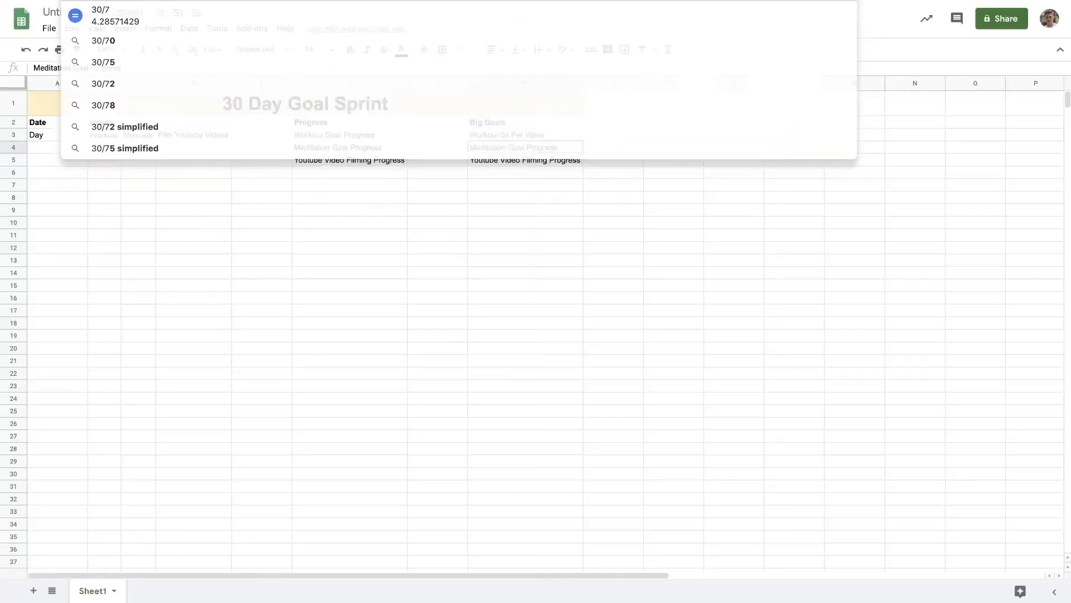
# Step: Change the sheet title to "4 Week Goal Sprint"
pyautogui.doubleClick(234, 103)
pyautogui.moveTo(219, 103); pyautogui.dragTo(283, 104)
pyautogui.write('3')
pyautogui.press('BackSpace')
pyautogui.write('4 Week')
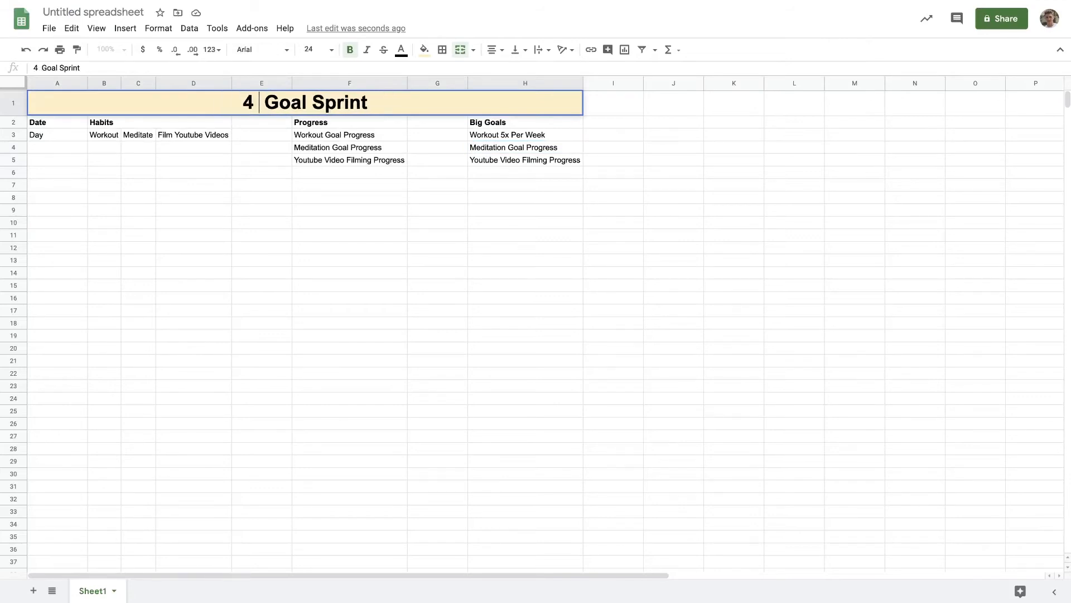
# Step: Enter "Aug. 21" as the first date under Day and fill the daily dates down through Sep. 18
pyautogui.click(69, 147)
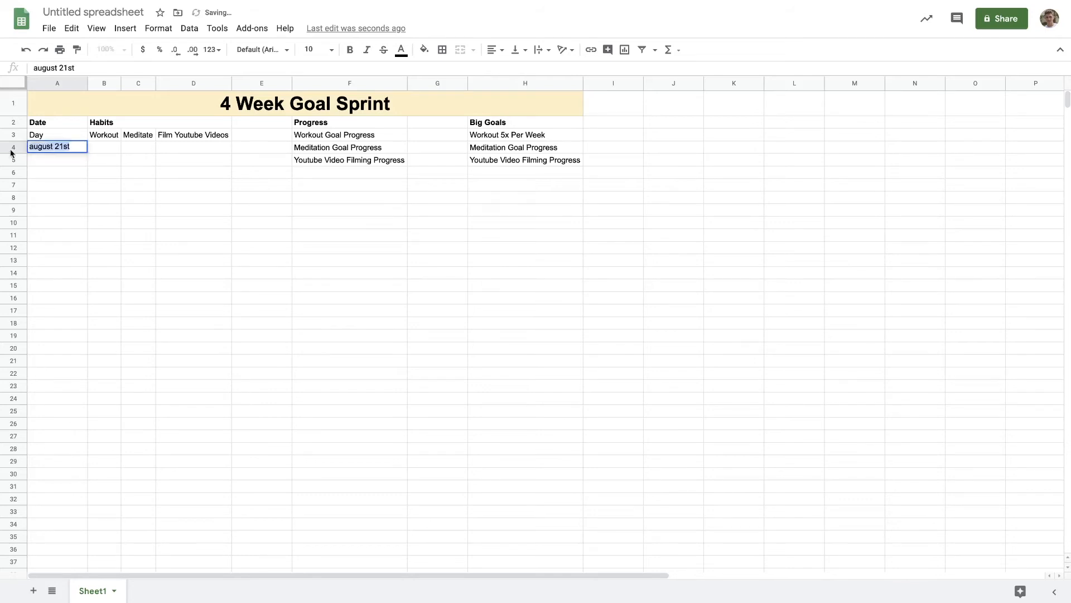
pyautogui.write('Agust')
pyautogui.write('ug. 21')
pyautogui.press('Return')
pyautogui.click(66, 150)
pyautogui.moveTo(87, 153); pyautogui.dragTo(67, 566)
pyautogui.scroll(4, 66, 335)
pyautogui.click(13, 411)
pyautogui.click(88, 163)
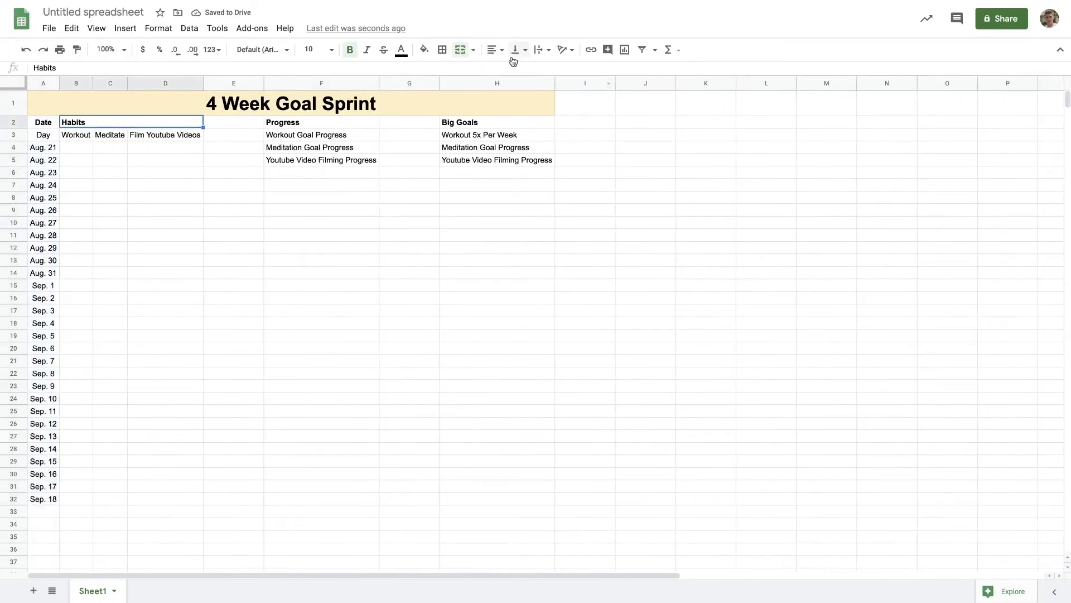
# Step: Center the Habits header horizontally over the three habit columns
pyautogui.click(493, 49)
pyautogui.click(511, 69)
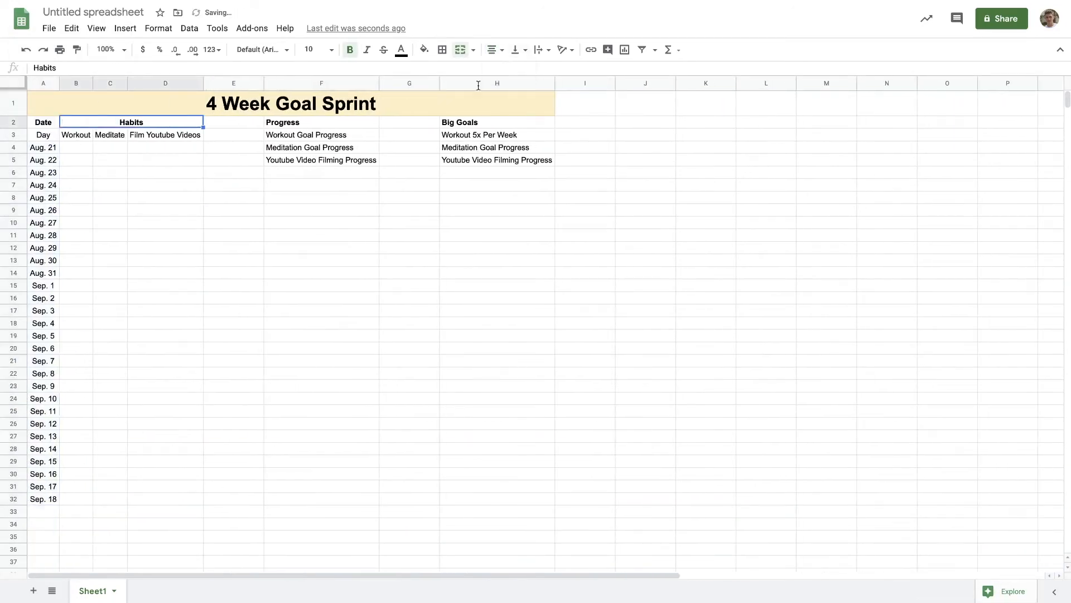
pyautogui.click(128, 209)
# Step: Insert checkboxes under Workout, Meditate and Film Youtube Videos for every date from Aug. 21 to Sep. 18
pyautogui.click(85, 148)
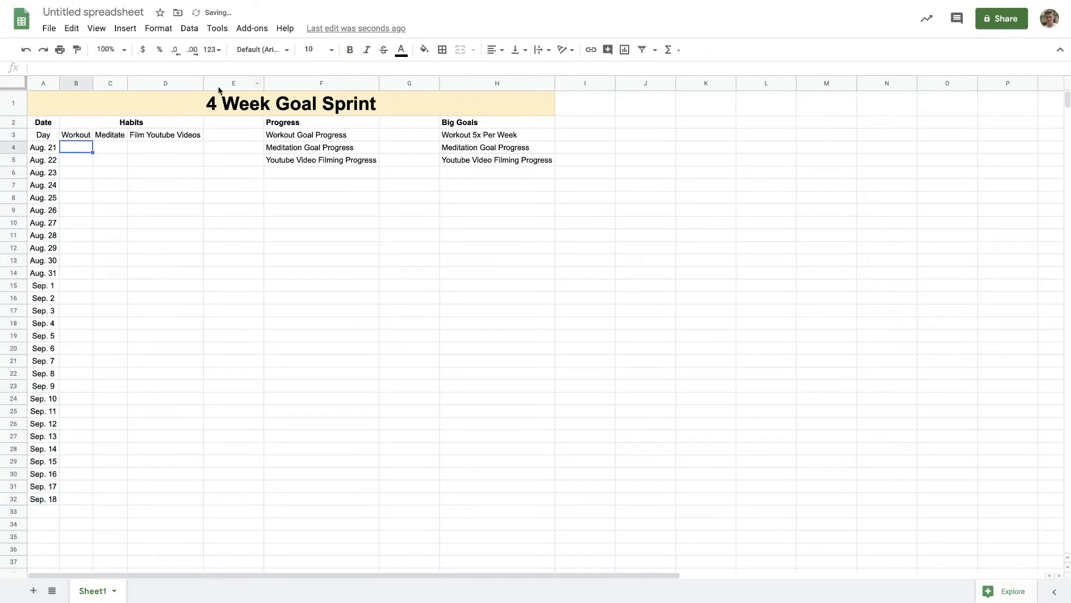
pyautogui.click(118, 35)
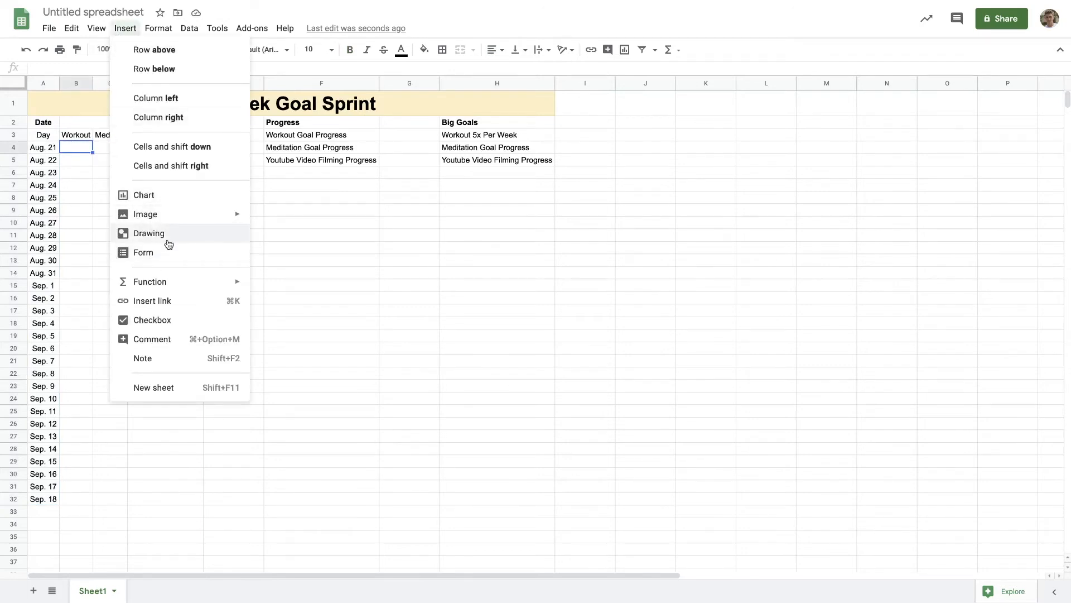
pyautogui.click(152, 320)
pyautogui.moveTo(92, 152); pyautogui.dragTo(94, 504)
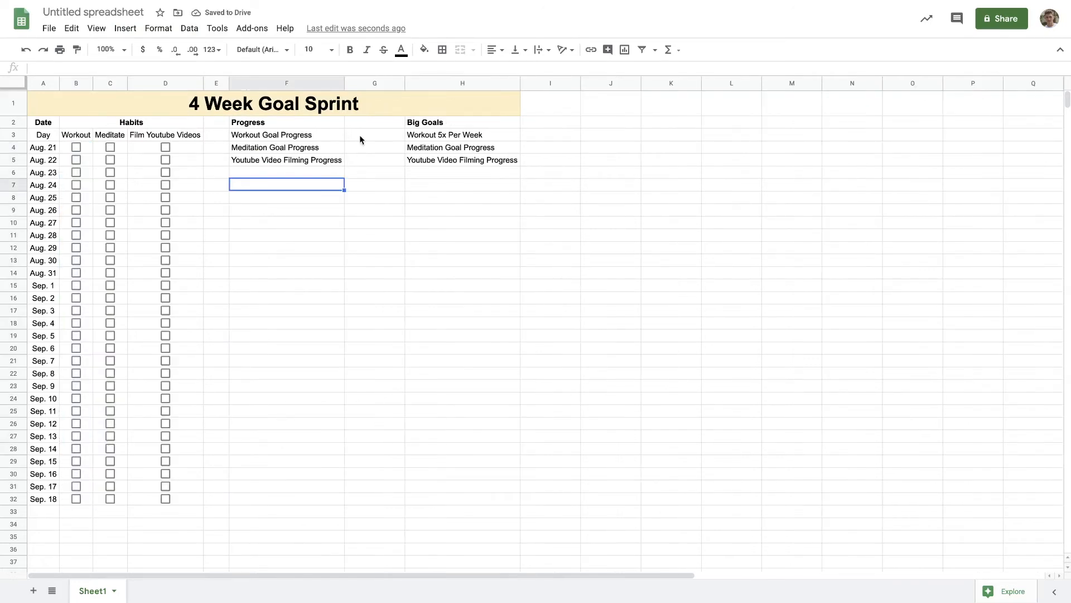
# Step: Insert a blank column before Big Goals and narrow the spacer columns E and H
pyautogui.rightClick(375, 83)
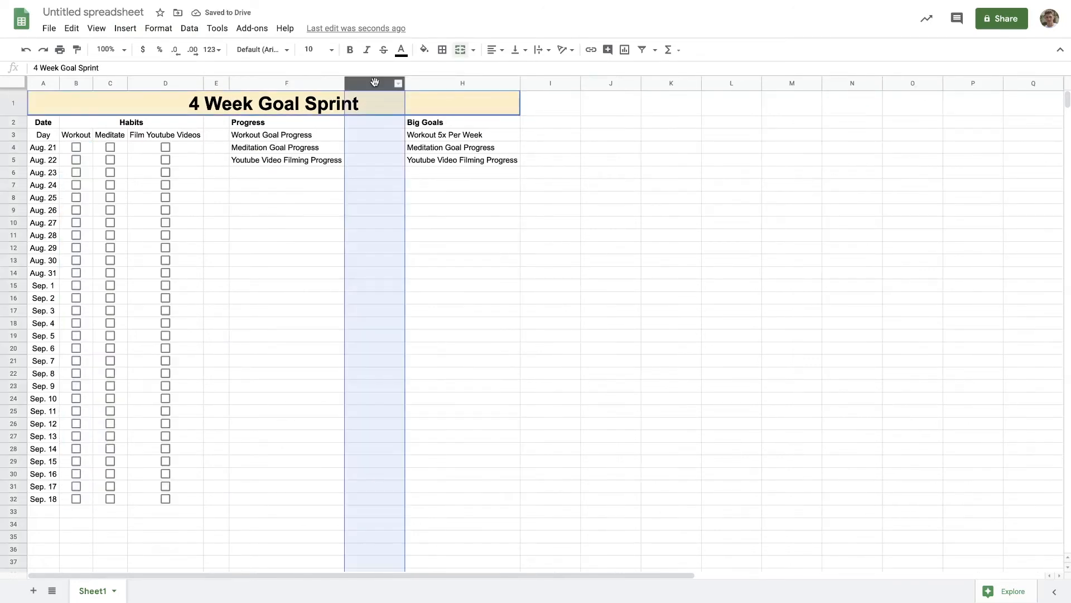
pyautogui.click(466, 205)
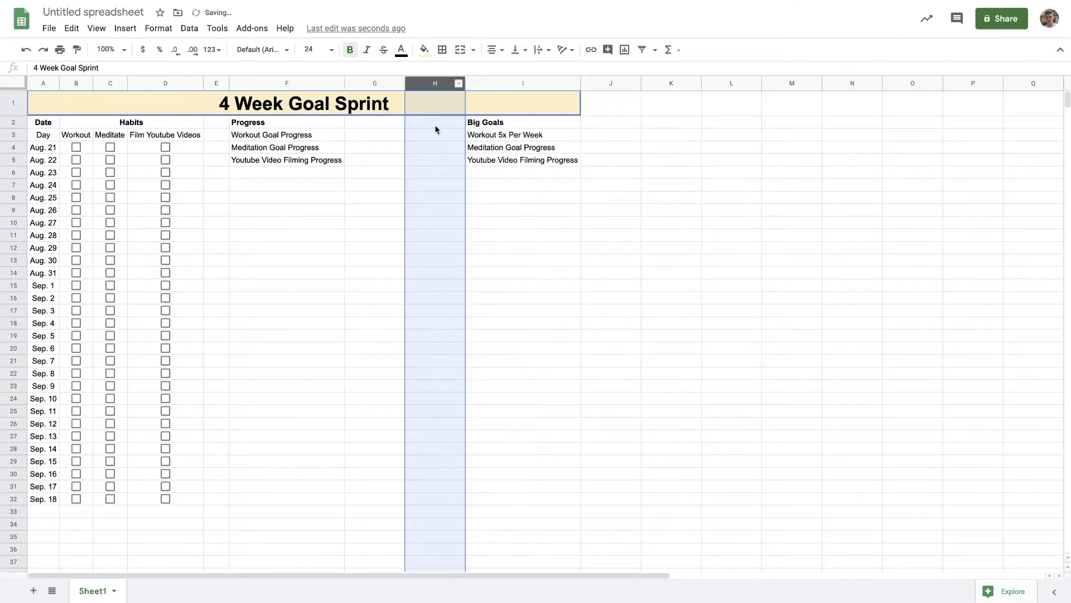
pyautogui.click(521, 148)
pyautogui.click(380, 128)
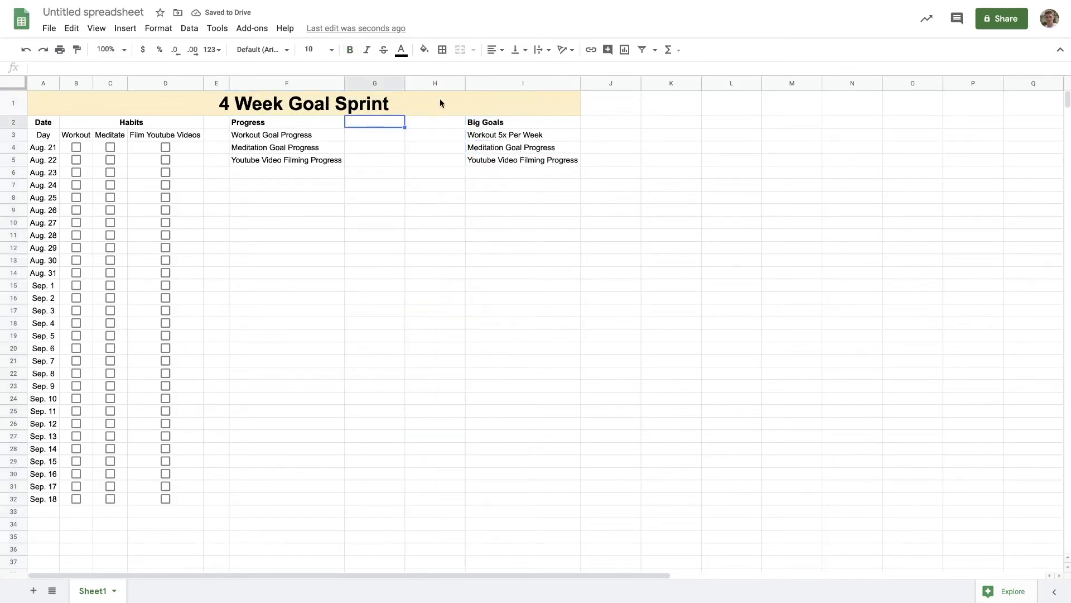
pyautogui.click(448, 84)
pyautogui.moveTo(448, 84); pyautogui.dragTo(219, 84)
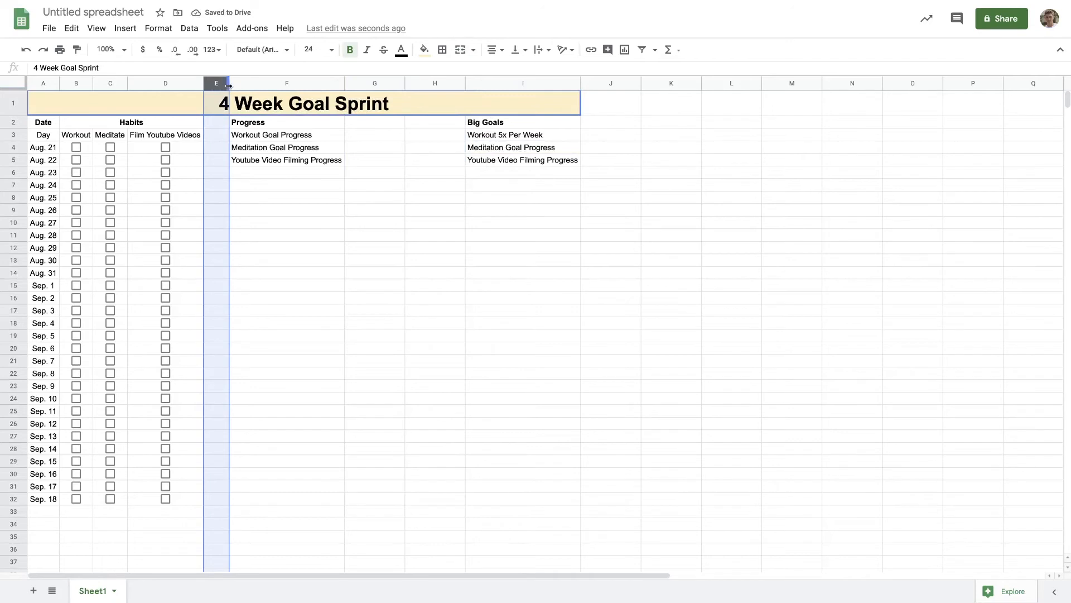
# Step: Add red "FORMULA" placeholders in G3:G5 beside the progress labels and fit column G to their width
pyautogui.moveTo(374, 135); pyautogui.dragTo(386, 160)
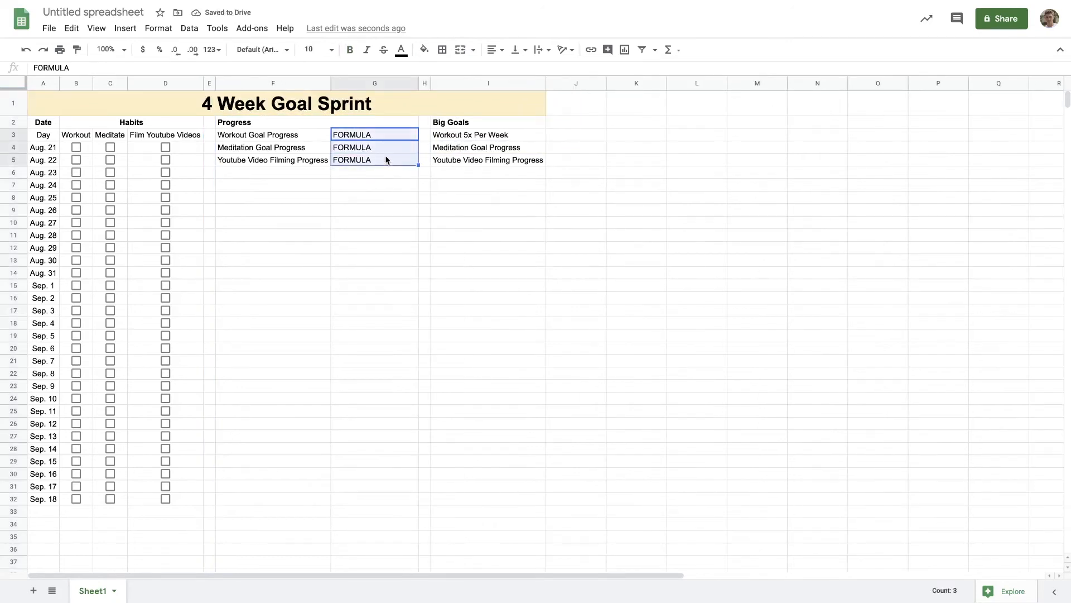
pyautogui.click(401, 49)
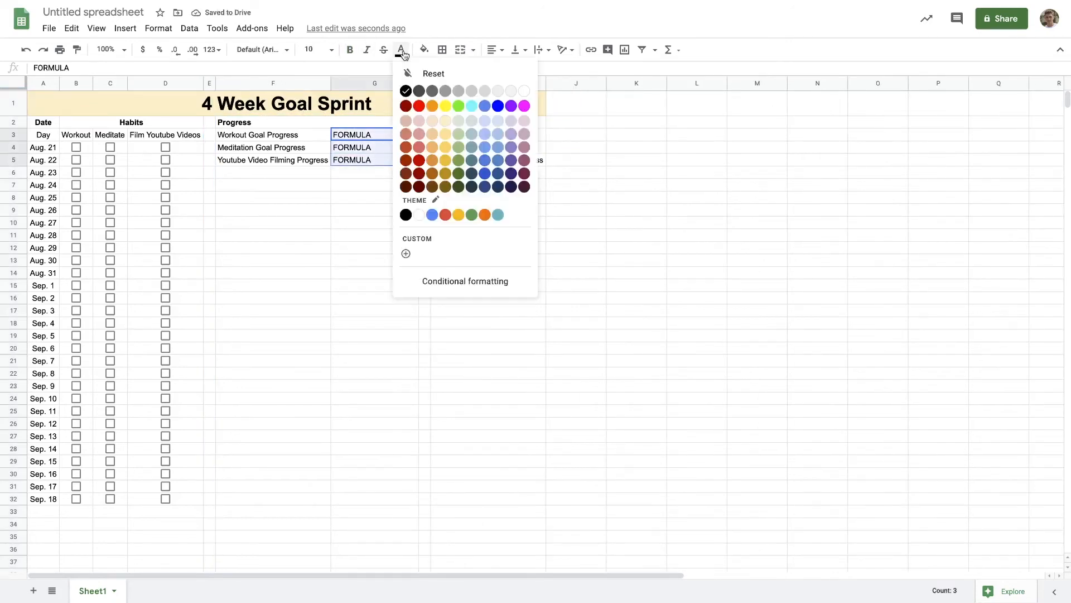
pyautogui.click(419, 104)
pyautogui.click(358, 161)
pyautogui.doubleClick(419, 84)
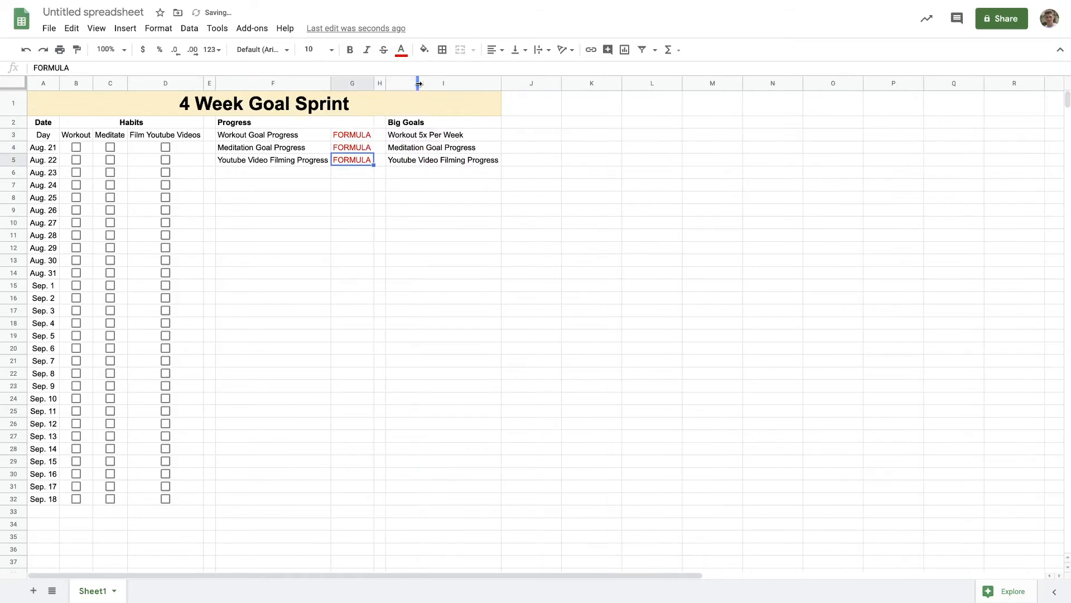
# Step: Center all cells from the header row through the last date row, A2:I32, horizontally
pyautogui.click(293, 122)
pyautogui.rightClick(44, 123)
pyautogui.moveTo(44, 124); pyautogui.dragTo(415, 498)
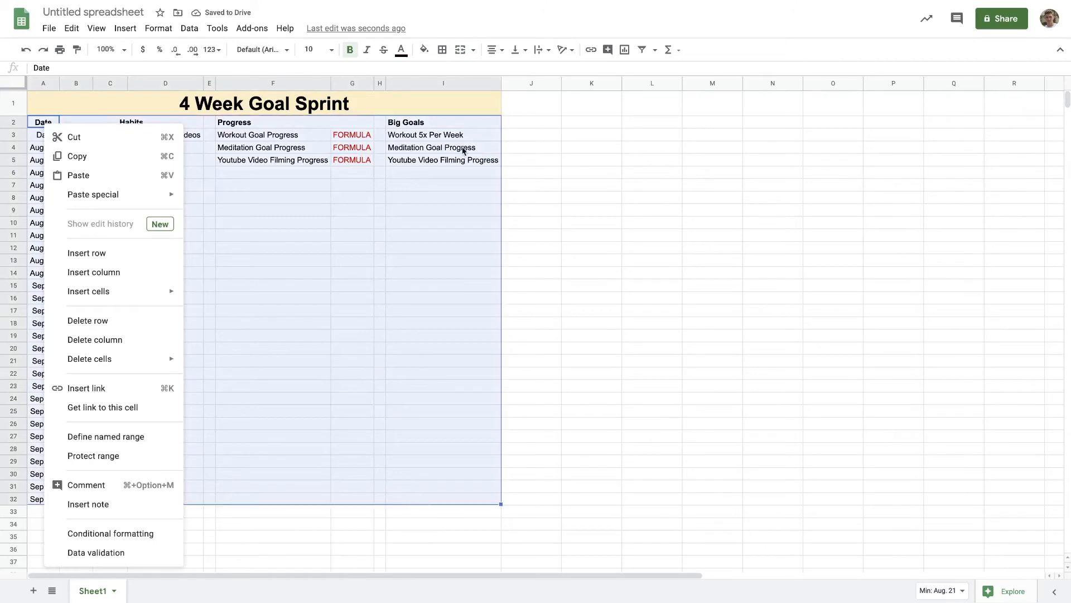
pyautogui.click(493, 50)
pyautogui.click(507, 70)
pyautogui.click(318, 297)
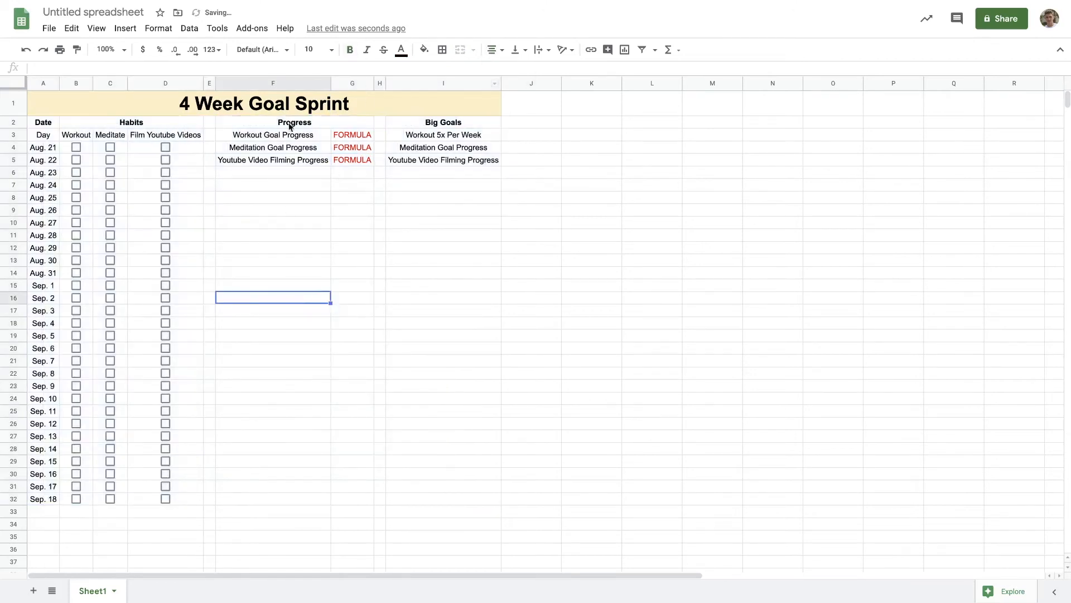
# Step: Enter 20 as the target in the cell beside "Workout 5x Per Week"
pyautogui.click(430, 135)
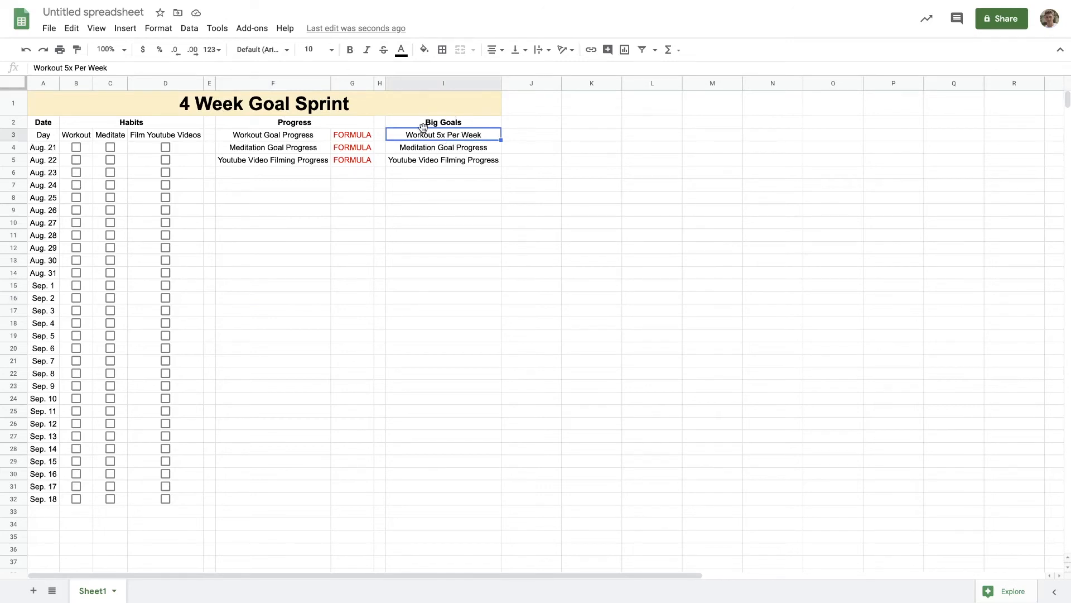
pyautogui.doubleClick(361, 136)
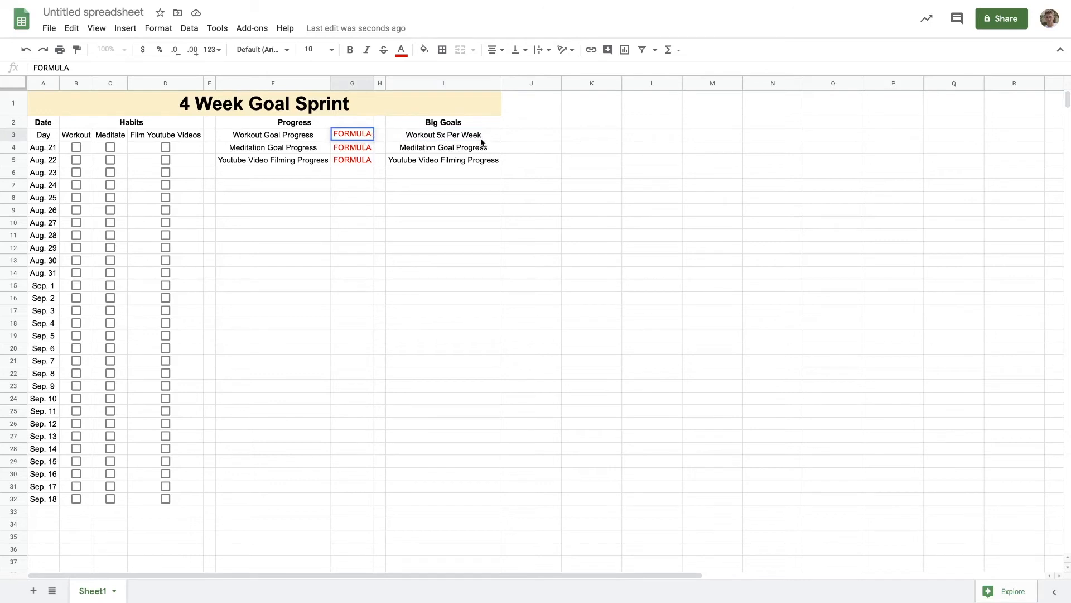
pyautogui.click(507, 136)
pyautogui.write('20')
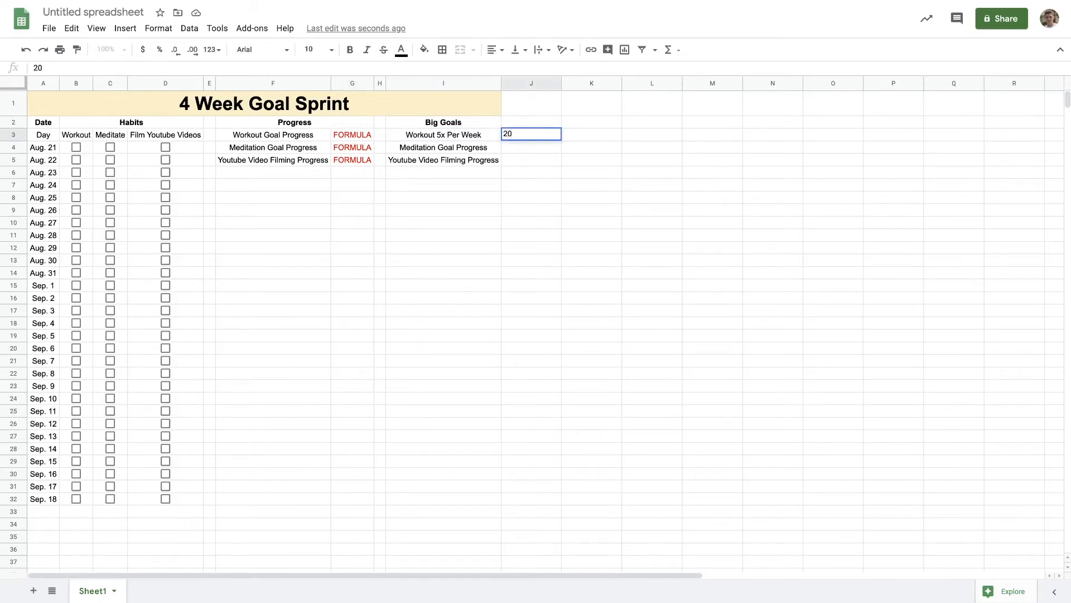
# Step: Set the remaining big goals to "Meditation 5x Per Week" with target 20 and "Post 3 YT Vids Per Week" with target 12
pyautogui.write('20')
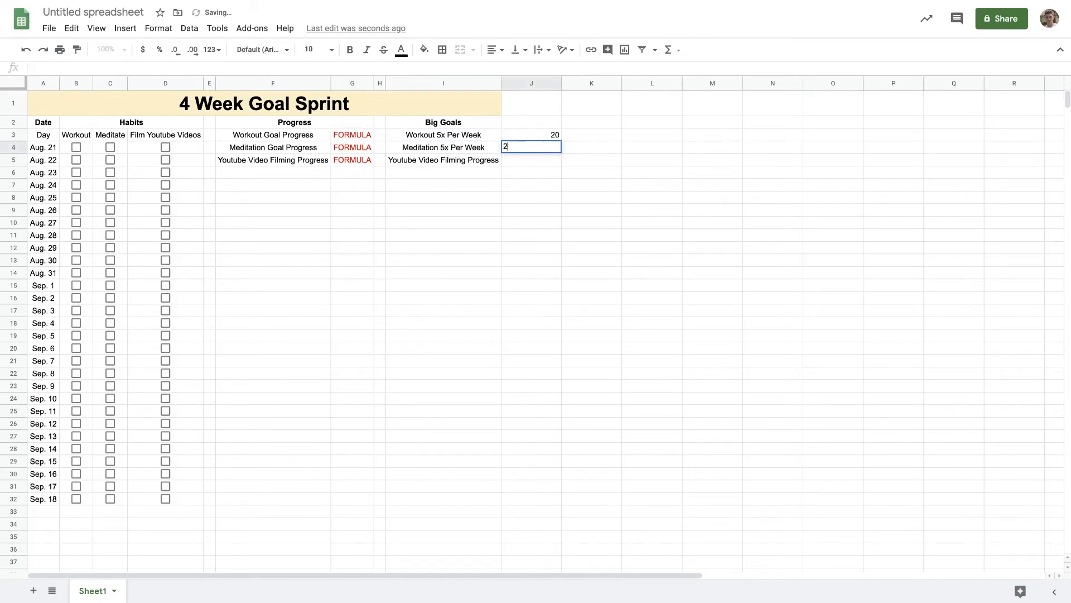
pyautogui.press('Tab')
pyautogui.click(475, 166)
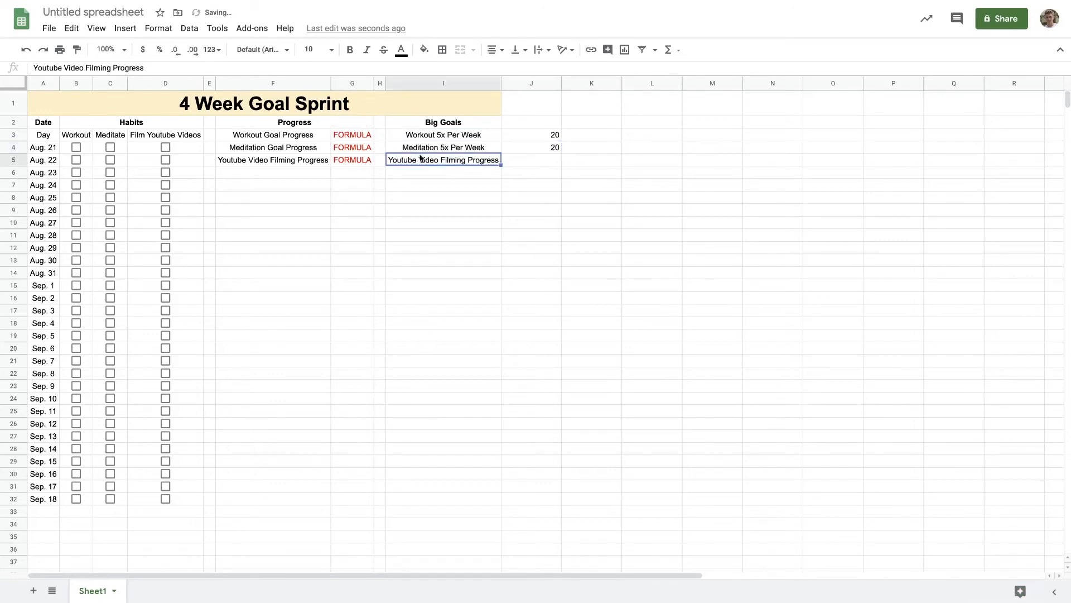
pyautogui.doubleClick(435, 162)
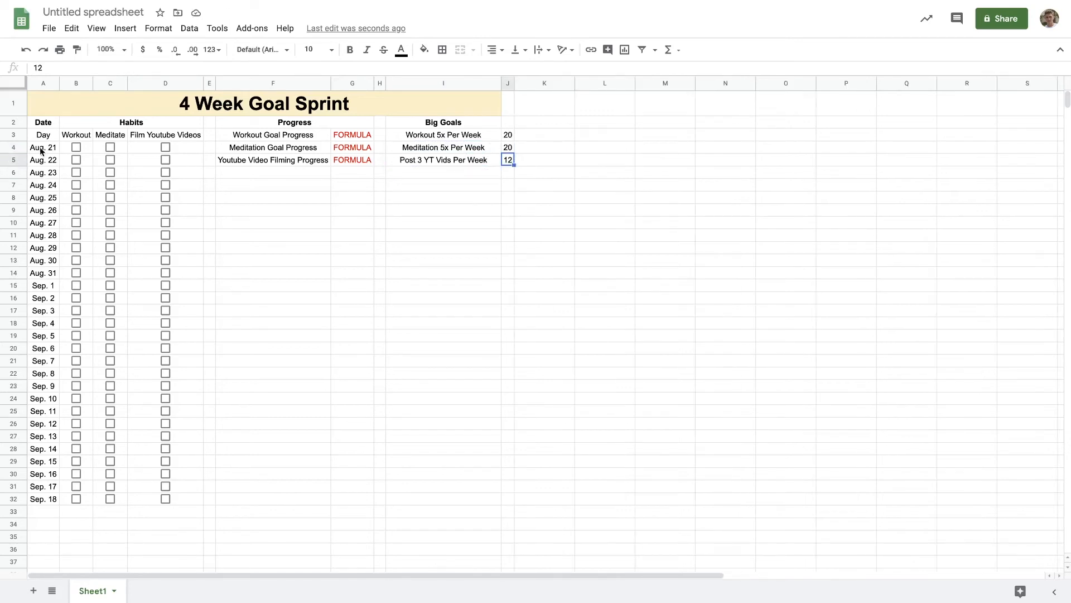
pyautogui.moveTo(40, 150); pyautogui.dragTo(150, 502)
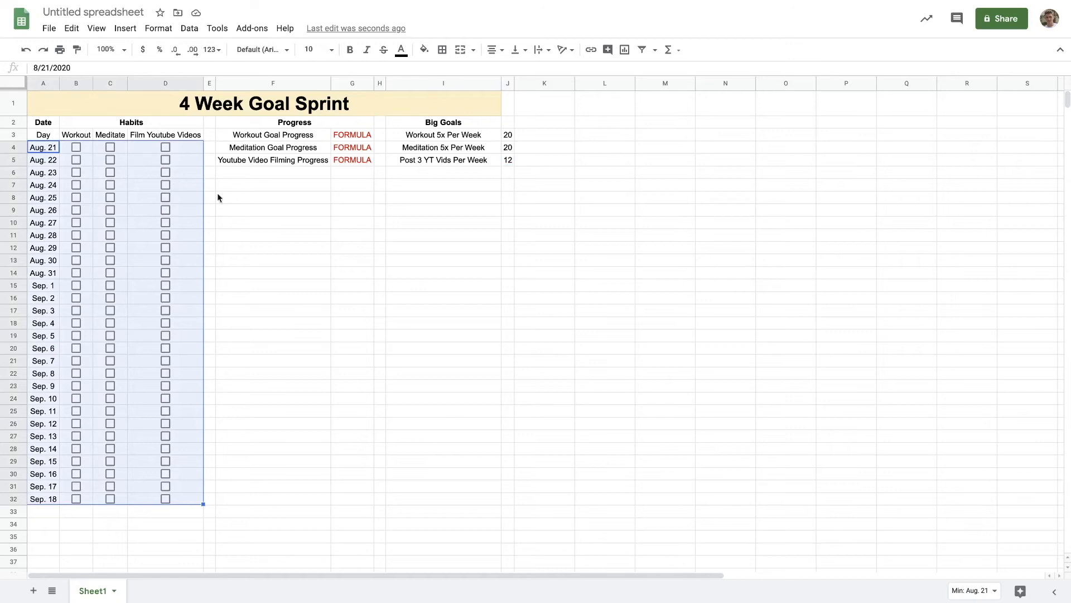
pyautogui.click(312, 348)
pyautogui.moveTo(507, 135); pyautogui.dragTo(506, 161)
pyautogui.click(424, 136)
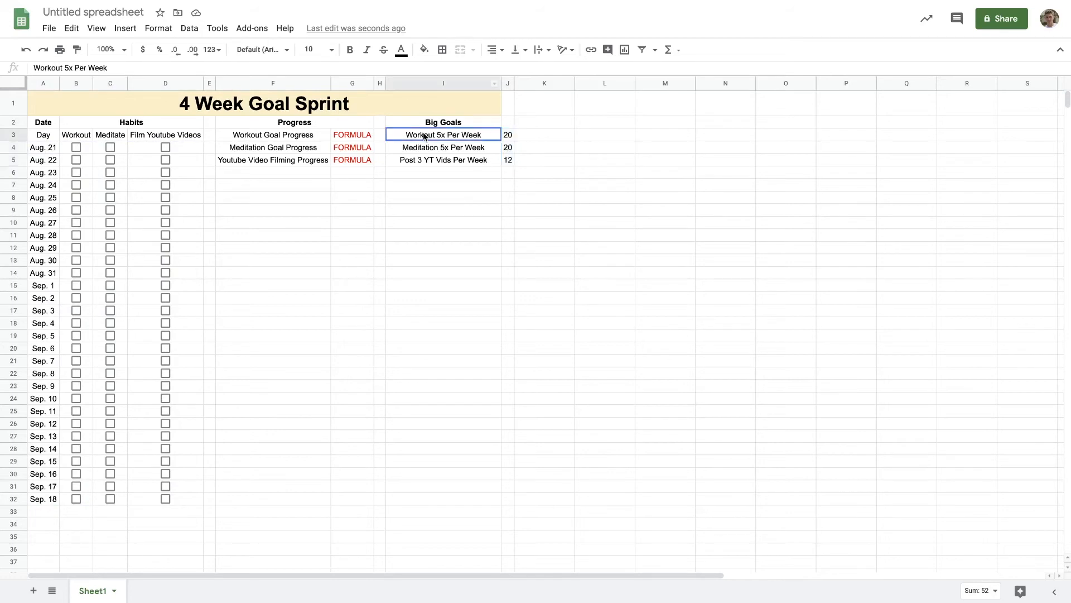
pyautogui.click(358, 140)
pyautogui.moveTo(357, 160); pyautogui.dragTo(368, 147)
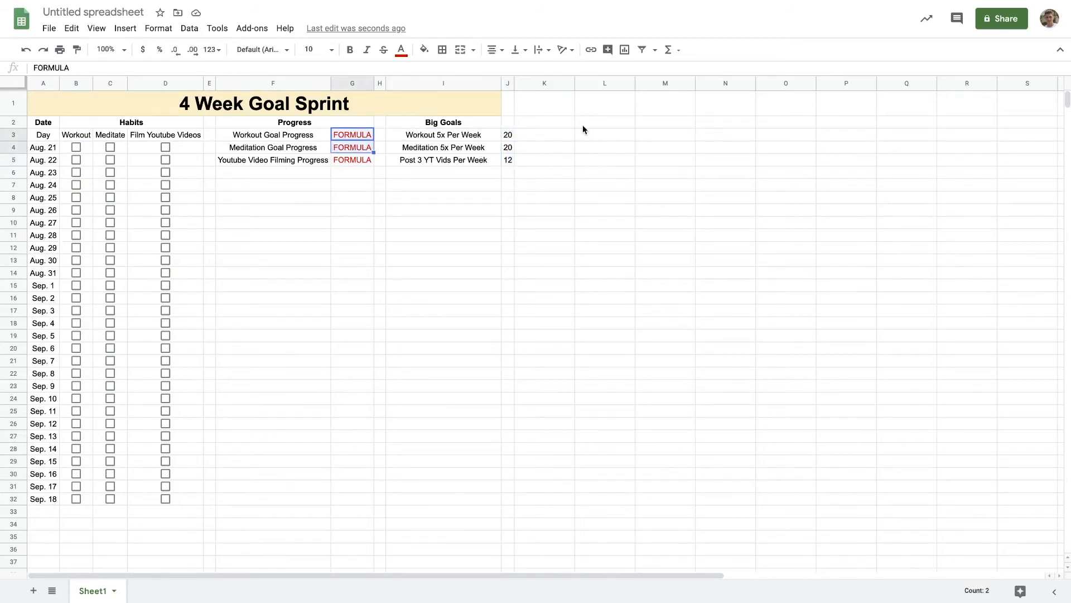
# Step: Enter the label "Total Workout Boxes Checked" in cell L1
pyautogui.click(559, 106)
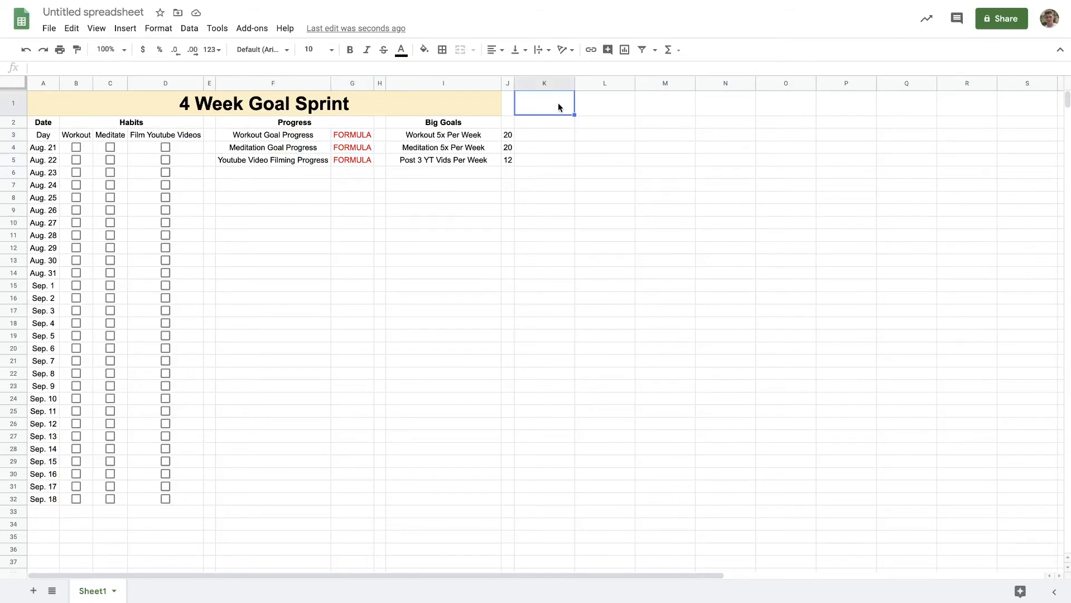
pyautogui.click(597, 108)
pyautogui.write('Total')
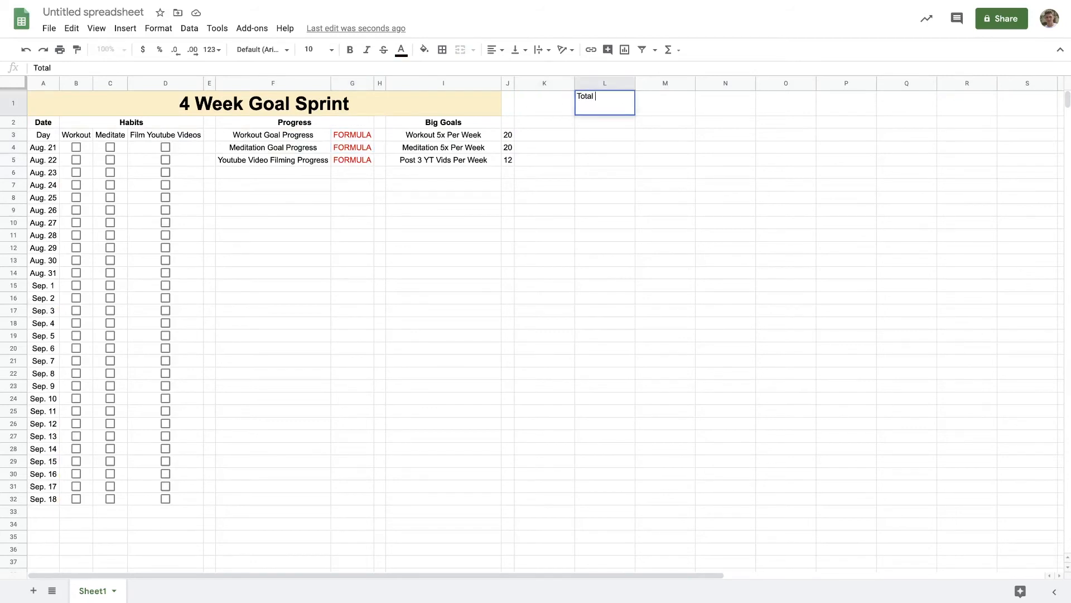
pyautogui.write(' Workout Boxes Checked')
pyautogui.press('Return')
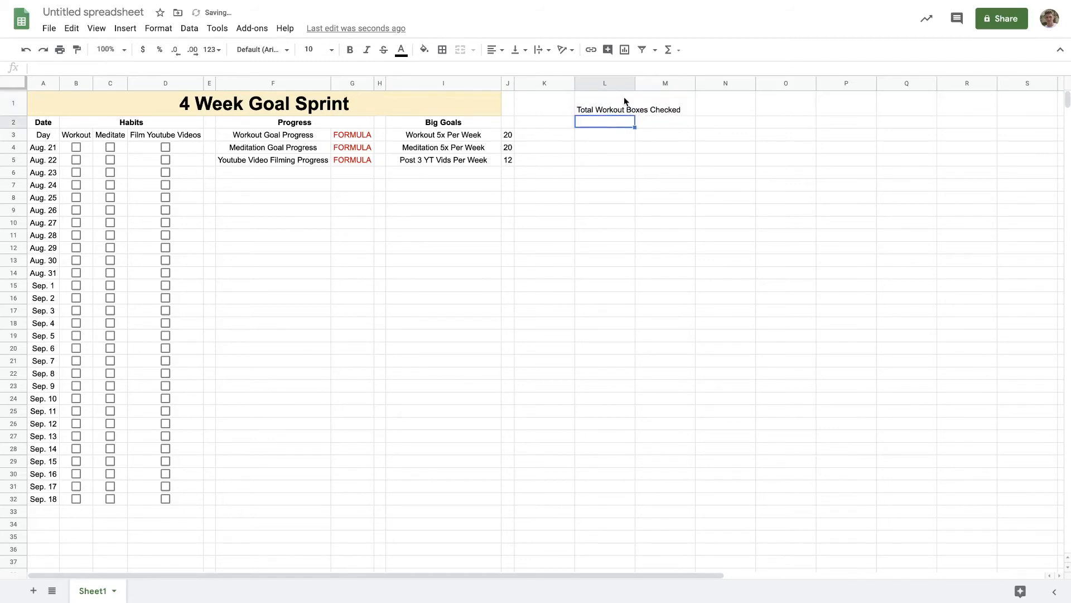
# Step: Fit column L to its label and enter "Total Meditation Boxes Checked" in cell M1
pyautogui.doubleClick(635, 83)
pyautogui.click(633, 104)
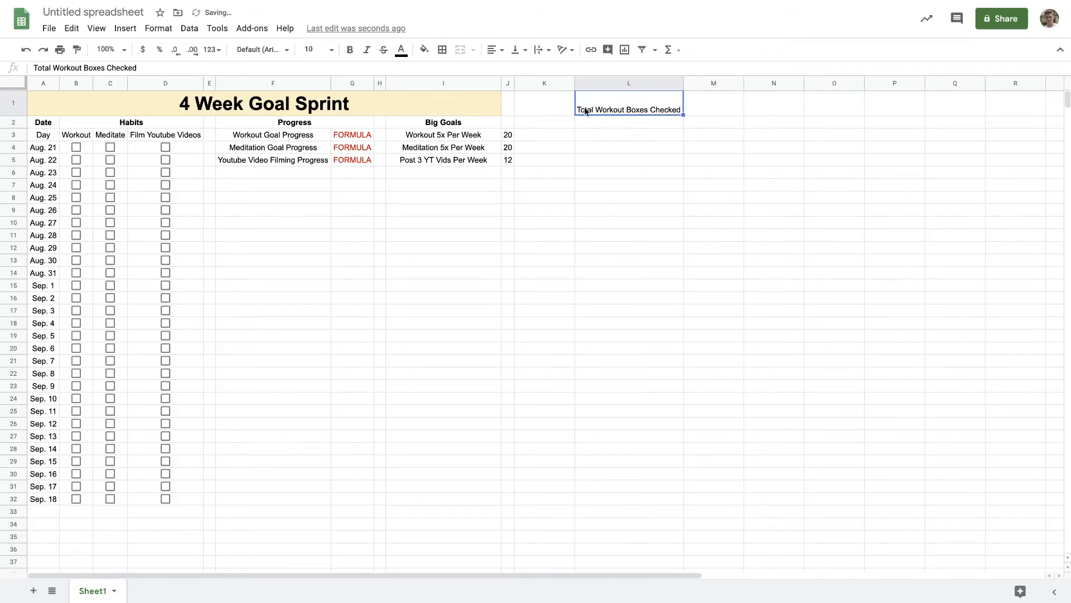
pyautogui.click(701, 105)
pyautogui.write('Total Workout Boxes Checked')
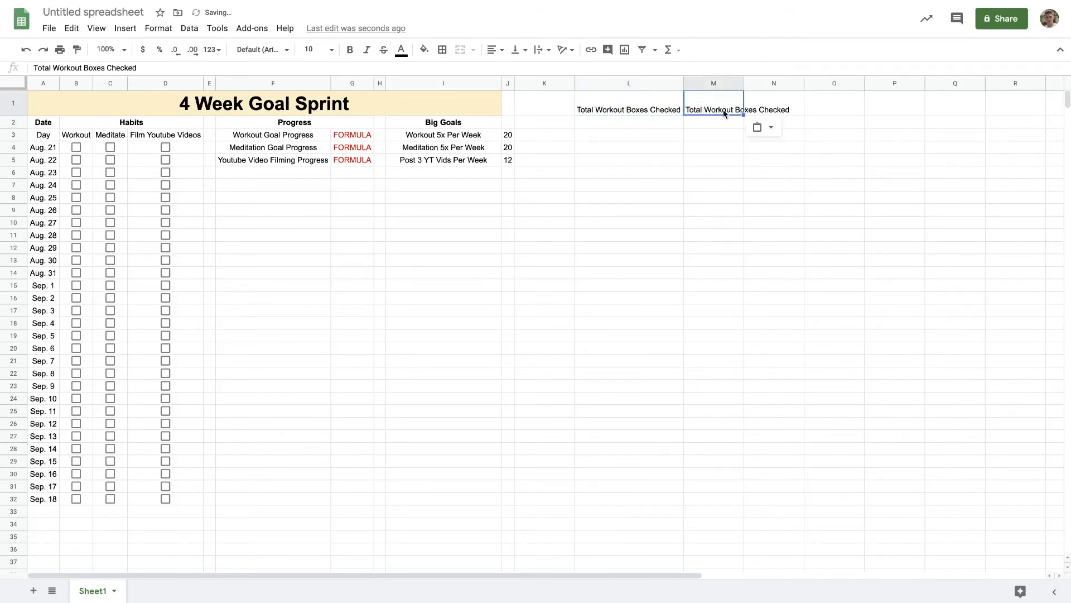
pyautogui.doubleClick(725, 110)
pyautogui.moveTo(706, 97); pyautogui.dragTo(730, 97)
pyautogui.write('Meditation')
pyautogui.click(750, 147)
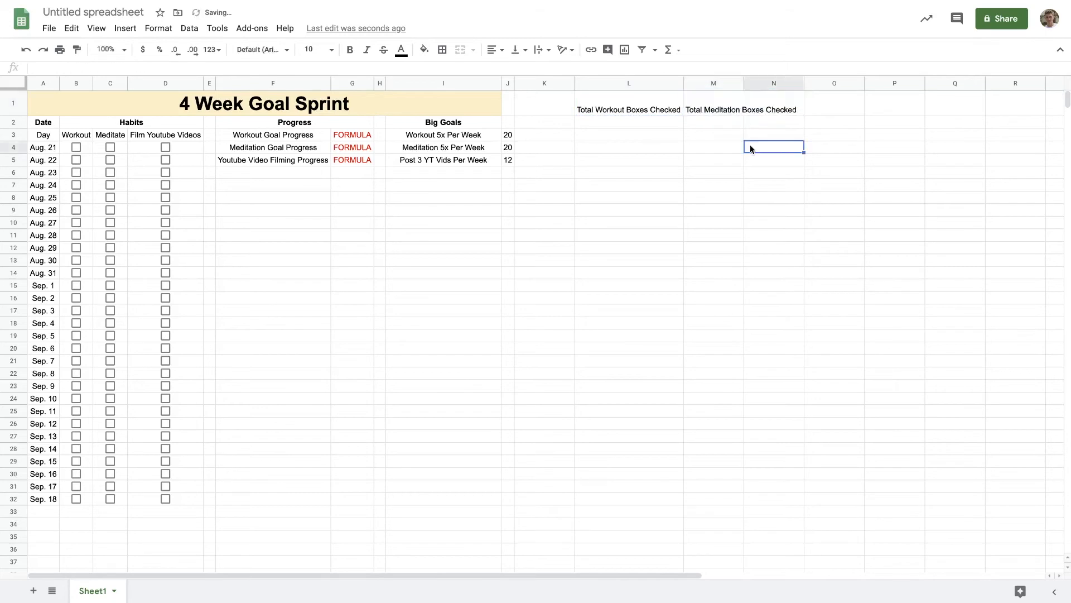
# Step: Copy the meditation label from M1 into N1 and widen column M to fit its label
pyautogui.click(669, 106)
pyautogui.click(714, 106)
pyautogui.hotkey('ctrl', 'c')
pyautogui.click(795, 105)
pyautogui.hotkey('ctrl', 'v')
pyautogui.rightClick(744, 82)
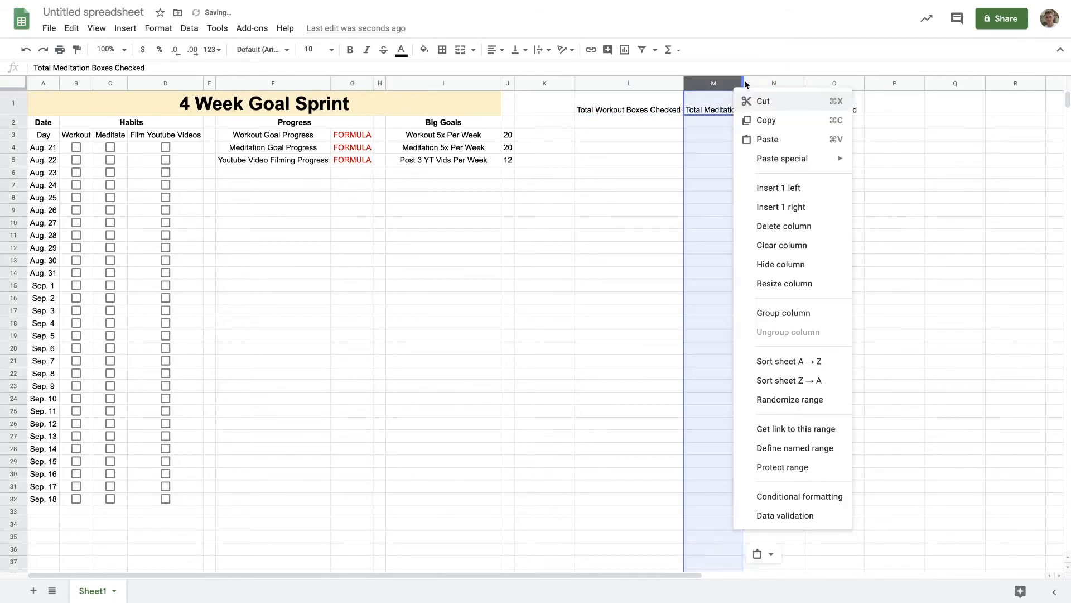
pyautogui.click(744, 80)
pyautogui.moveTo(744, 82); pyautogui.dragTo(800, 81)
pyautogui.click(784, 138)
# Step: Change the label in N1 to "Total Youtube Boxes Checked" and fit column N to it
pyautogui.click(828, 105)
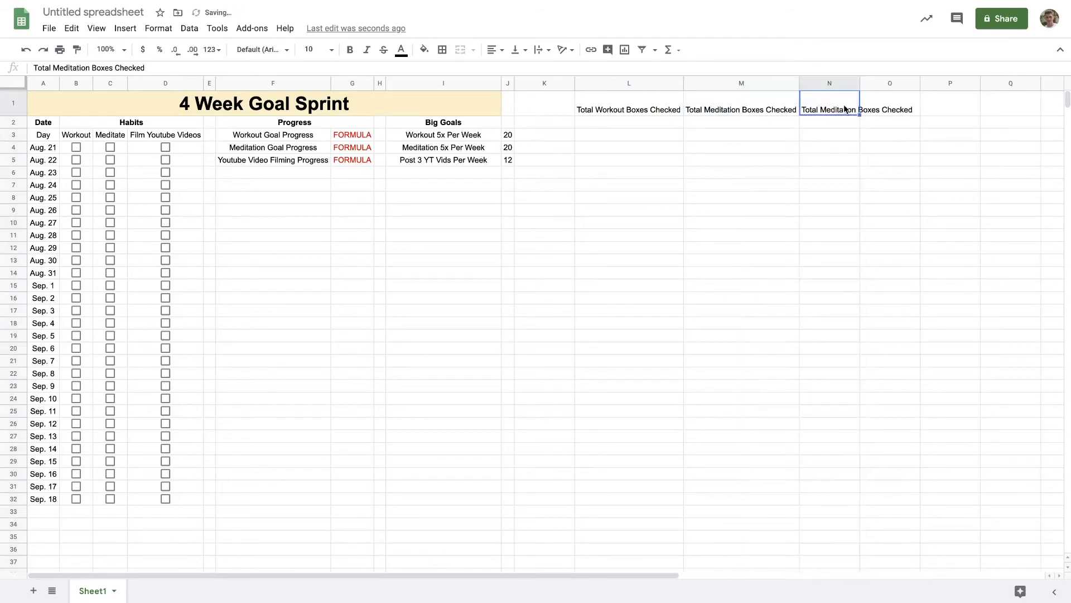
pyautogui.doubleClick(828, 101)
pyautogui.hotkey('ctrl', 'a')
pyautogui.write('Total Youtube Boxes Checked')
pyautogui.press('Return')
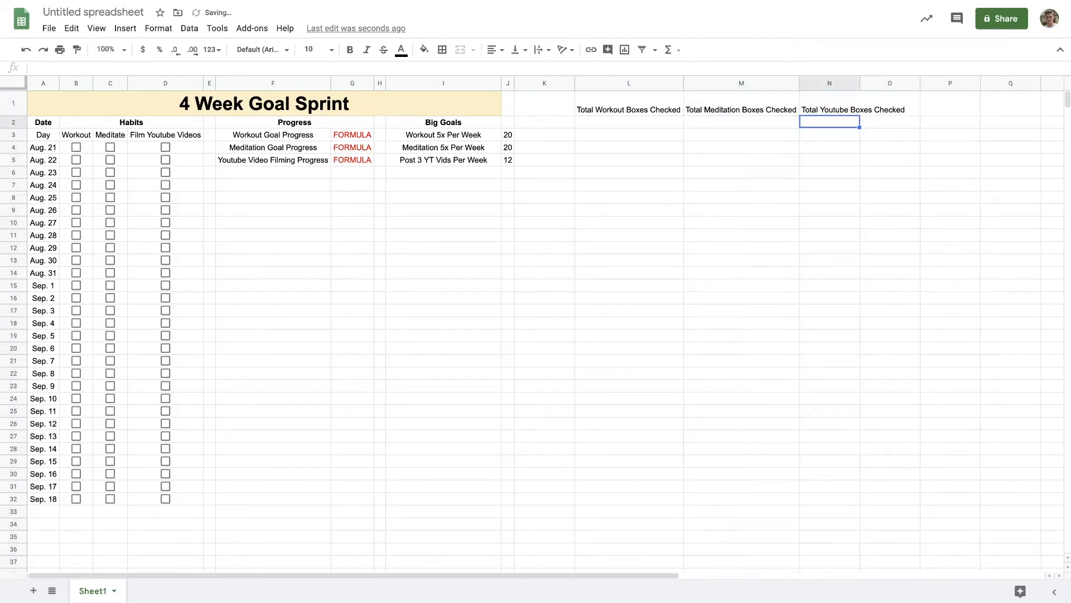
pyautogui.doubleClick(858, 80)
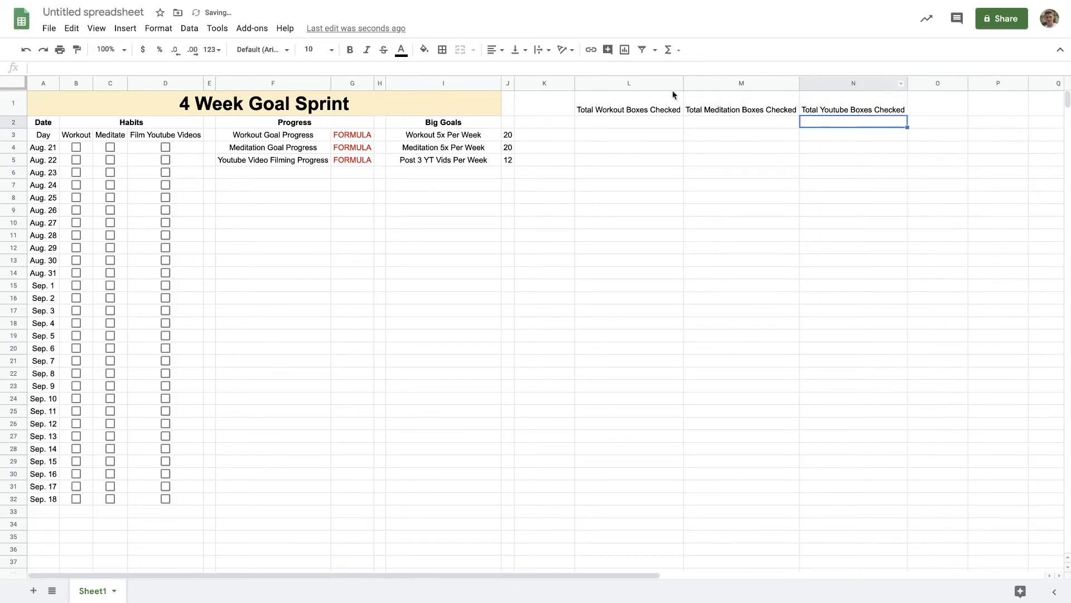
# Step: Enter =countif(B4:B32,TRUE) in cell L2 to count the checked Workout boxes
pyautogui.click(718, 133)
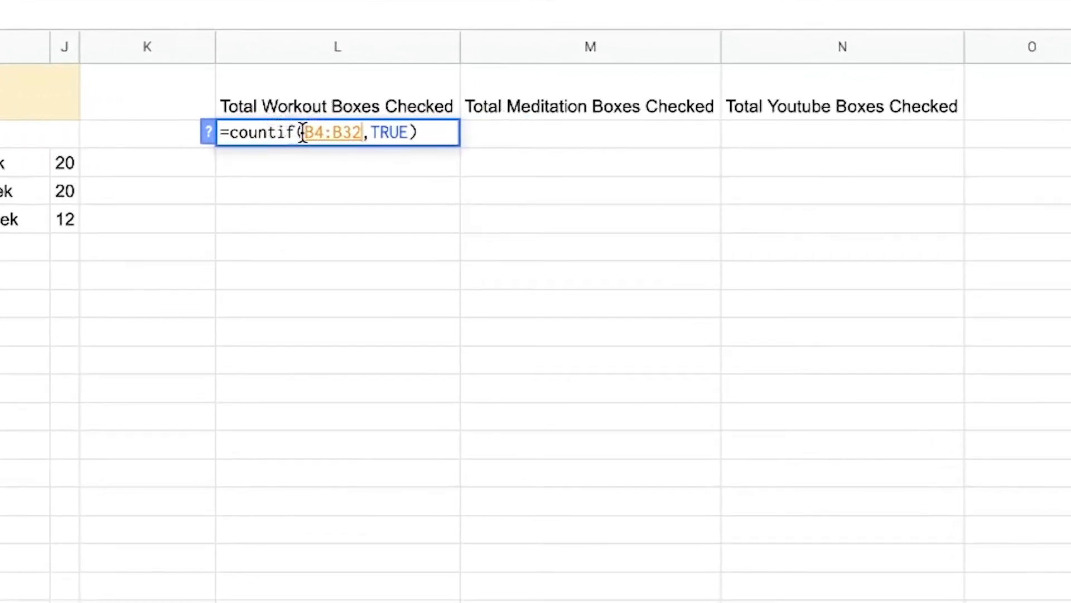
pyautogui.click(362, 130)
pyautogui.click(321, 257)
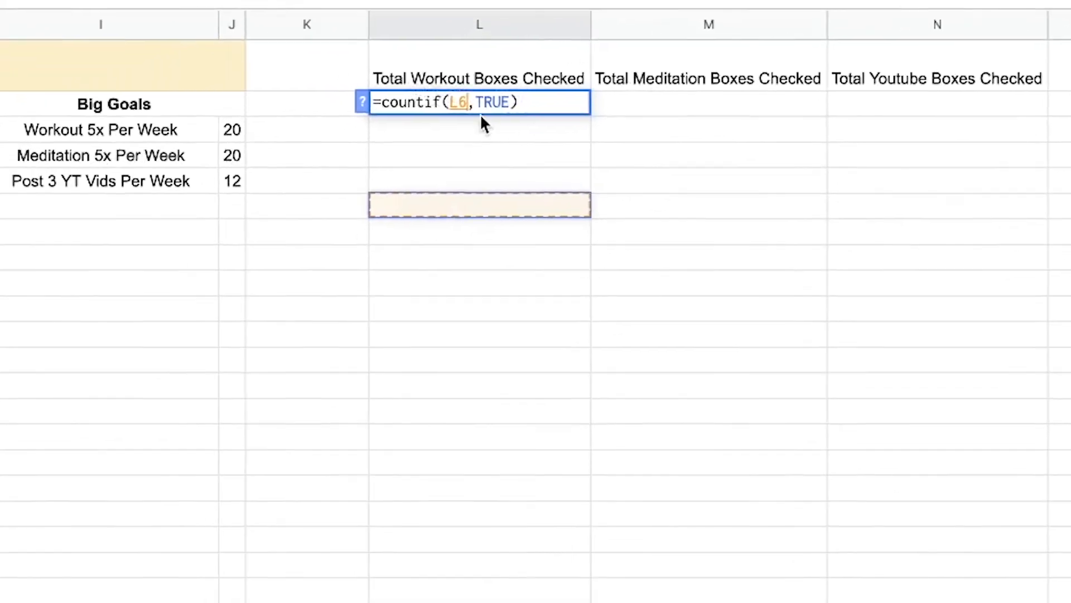
pyautogui.click(117, 55)
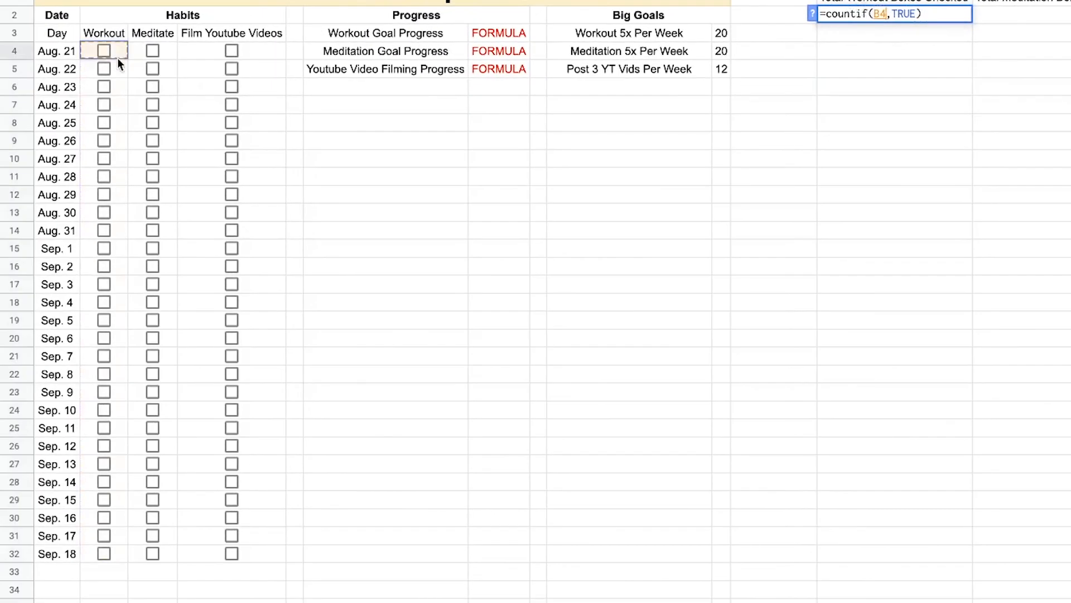
pyautogui.moveTo(117, 58); pyautogui.dragTo(106, 547)
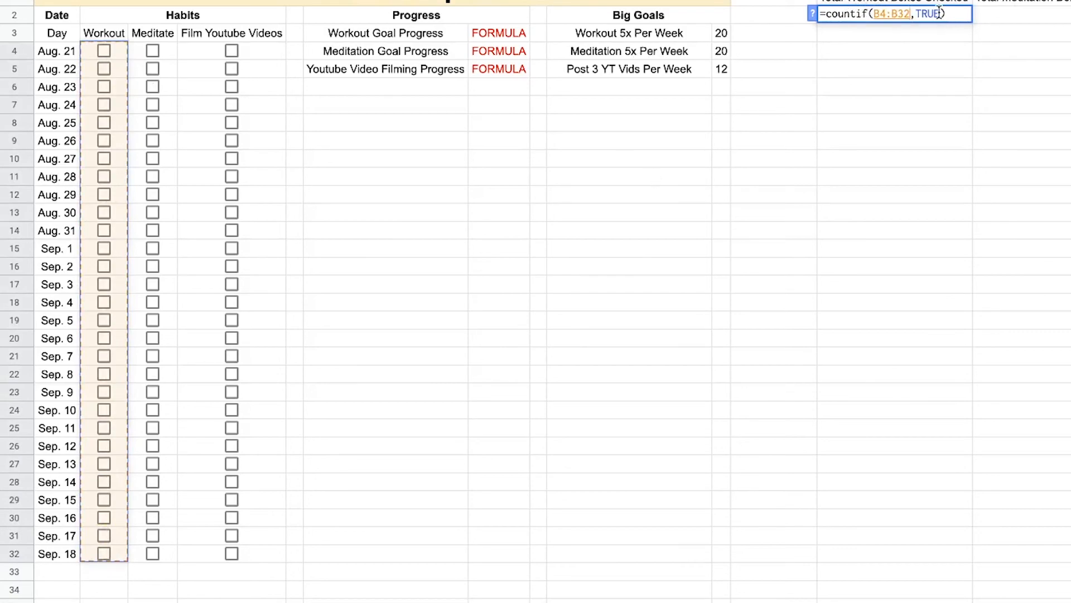
pyautogui.write(',TRUE')
pyautogui.press('Return')
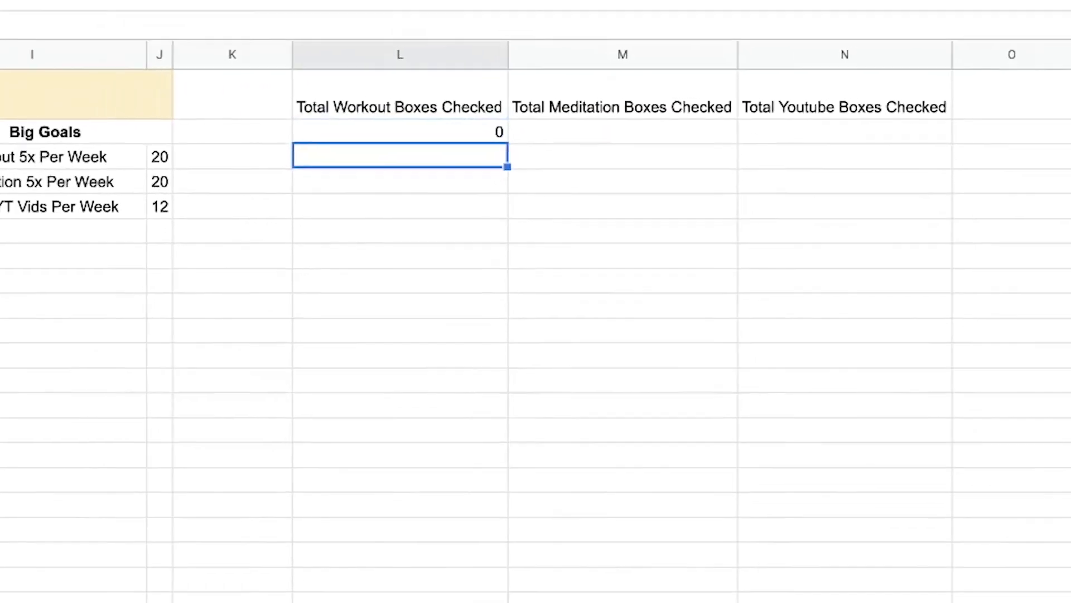
# Step: Test the workout count by ticking and unticking the Workout boxes for Aug. 25 and Aug. 26
pyautogui.click(76, 197)
pyautogui.click(76, 210)
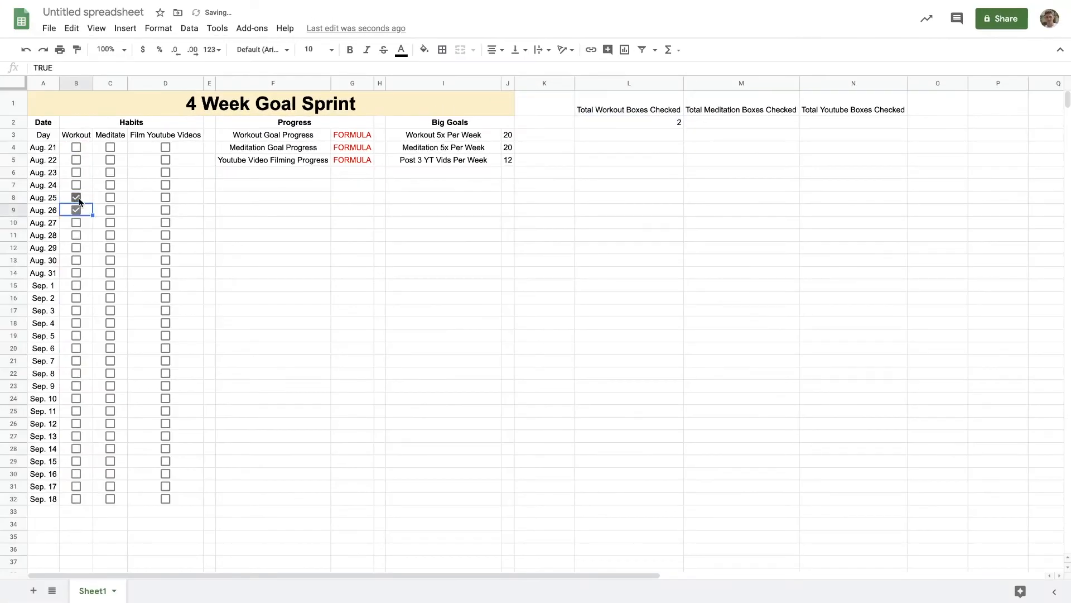
pyautogui.click(77, 197)
pyautogui.click(76, 210)
# Step: Center the workout count in cell L2 horizontally
pyautogui.click(670, 124)
pyautogui.click(495, 51)
pyautogui.click(501, 70)
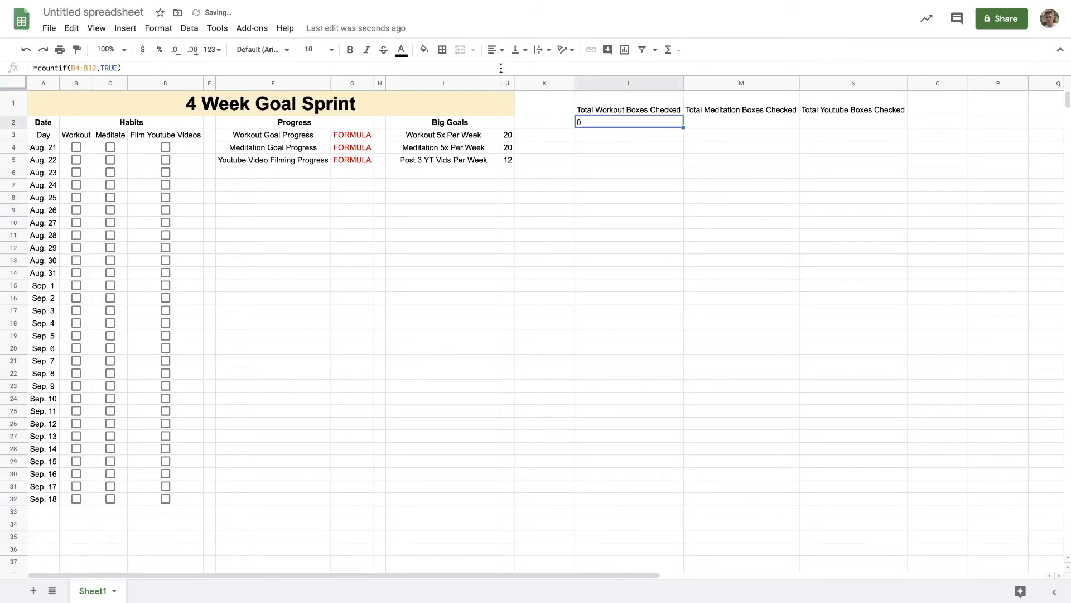
# Step: Enter =countif(C4:C32, TRUE) in cell M2 to count the checked Meditate boxes
pyautogui.click(739, 122)
pyautogui.write('countif(')
pyautogui.press('Home')
pyautogui.write('=')
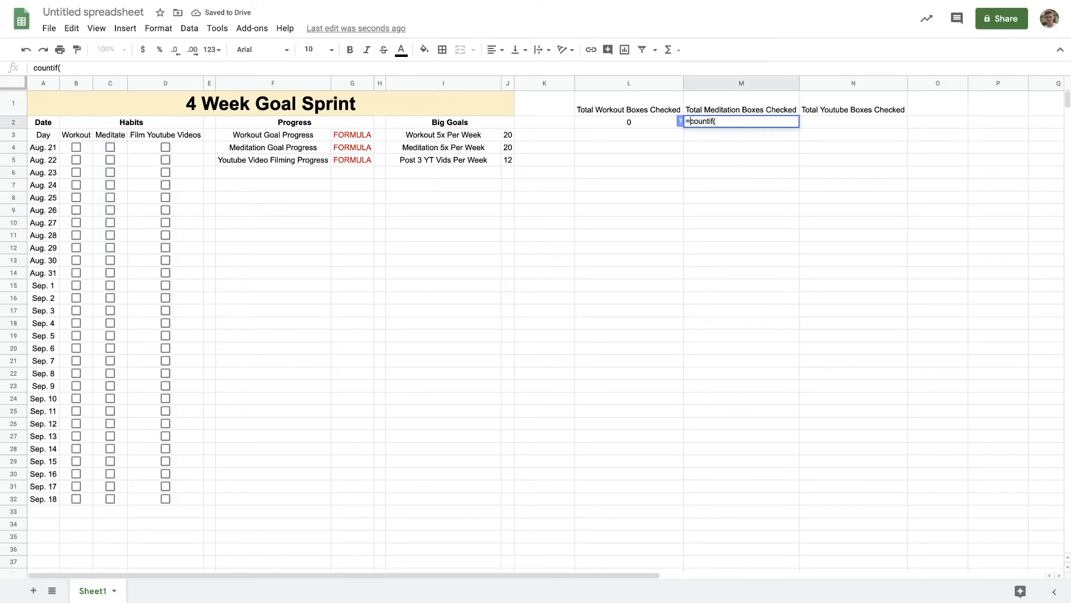
pyautogui.moveTo(110, 147); pyautogui.dragTo(110, 499)
pyautogui.write(', TR')
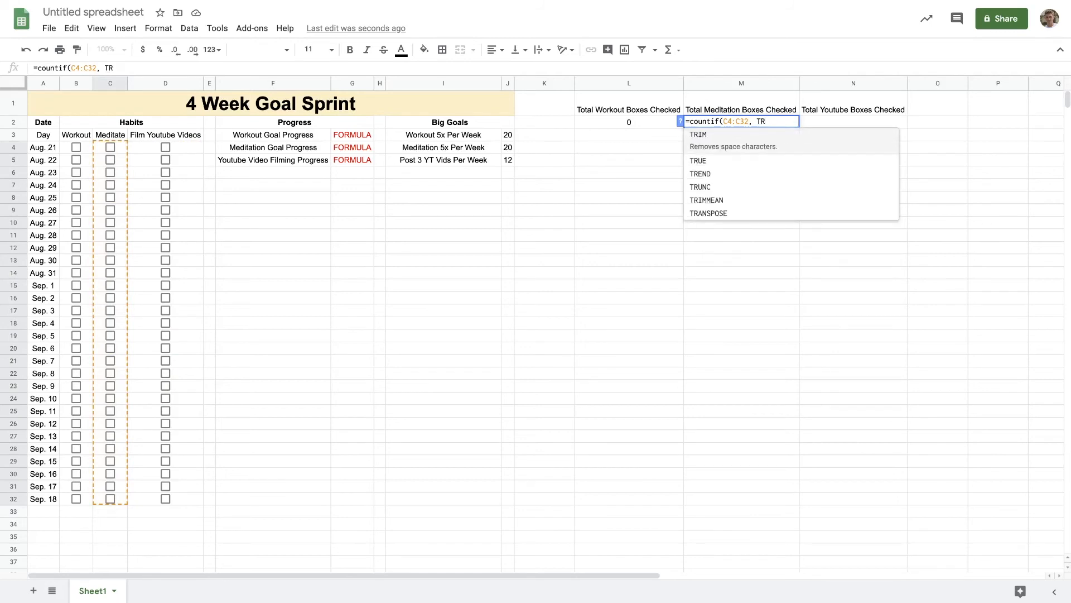
pyautogui.write('UE)')
pyautogui.press('Return')
# Step: Test the meditation count by ticking and unticking the Meditate boxes for Aug. 23 and Aug. 24
pyautogui.click(110, 173)
pyautogui.click(110, 185)
pyautogui.click(110, 172)
pyautogui.click(110, 184)
# Step: Fill cell N2 with the count of checked Film Youtube Videos boxes
pyautogui.click(826, 122)
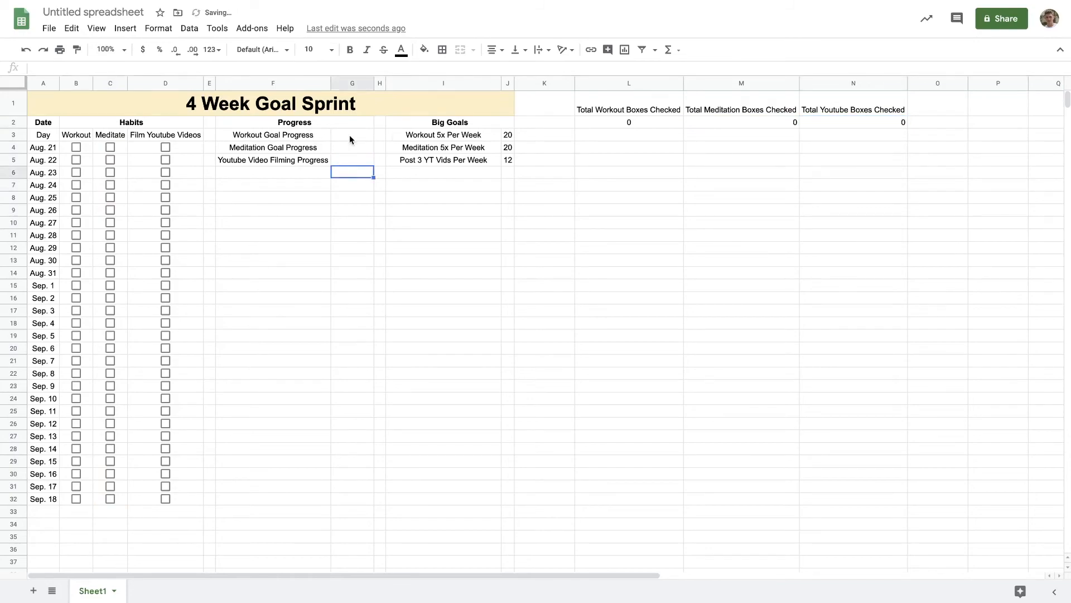
# Step: Enter =L2/J3 as the Workout Goal Progress in cell G3 and show it as a percentage
pyautogui.click(356, 133)
pyautogui.write('=')
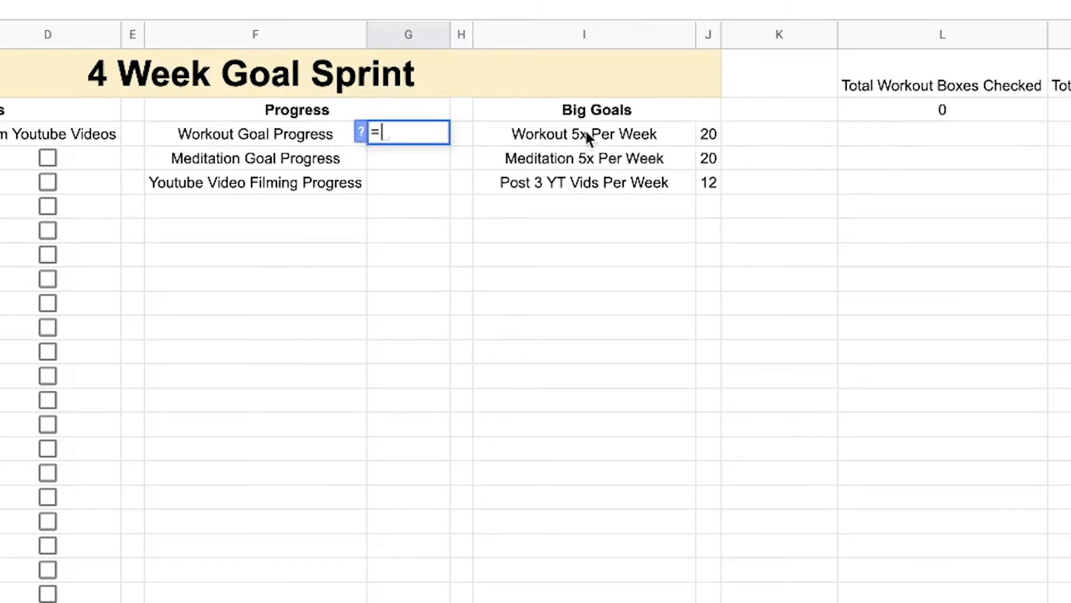
pyautogui.click(941, 112)
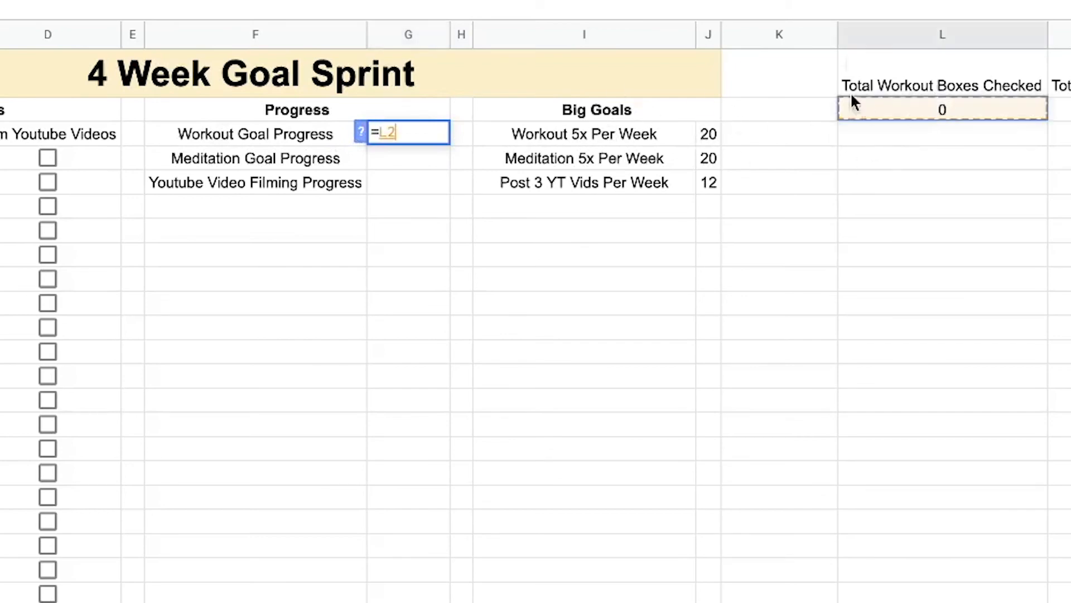
pyautogui.write('/')
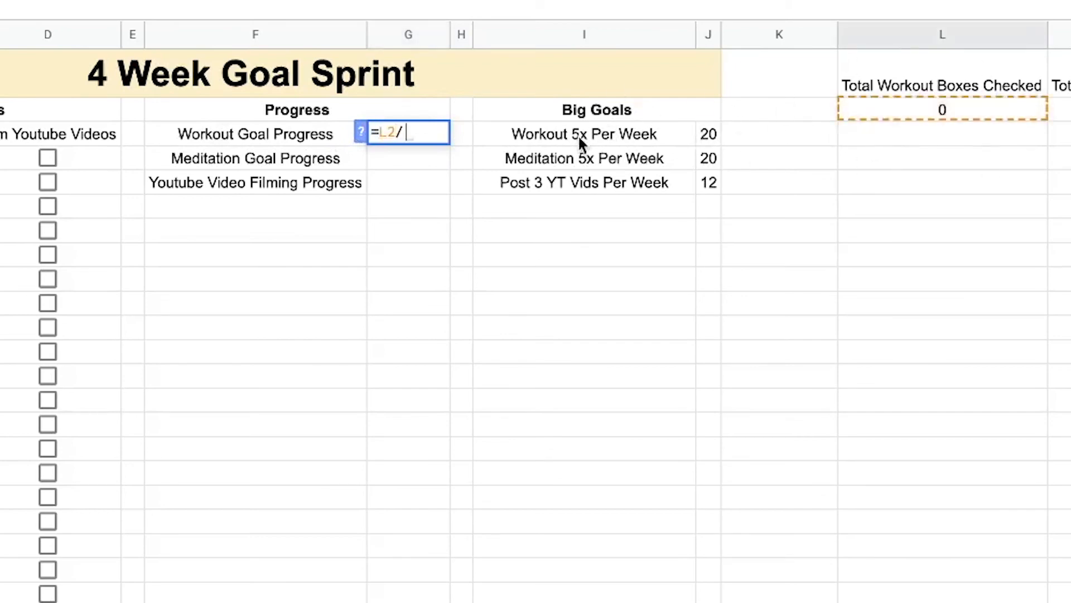
pyautogui.click(695, 133)
pyautogui.click(708, 134)
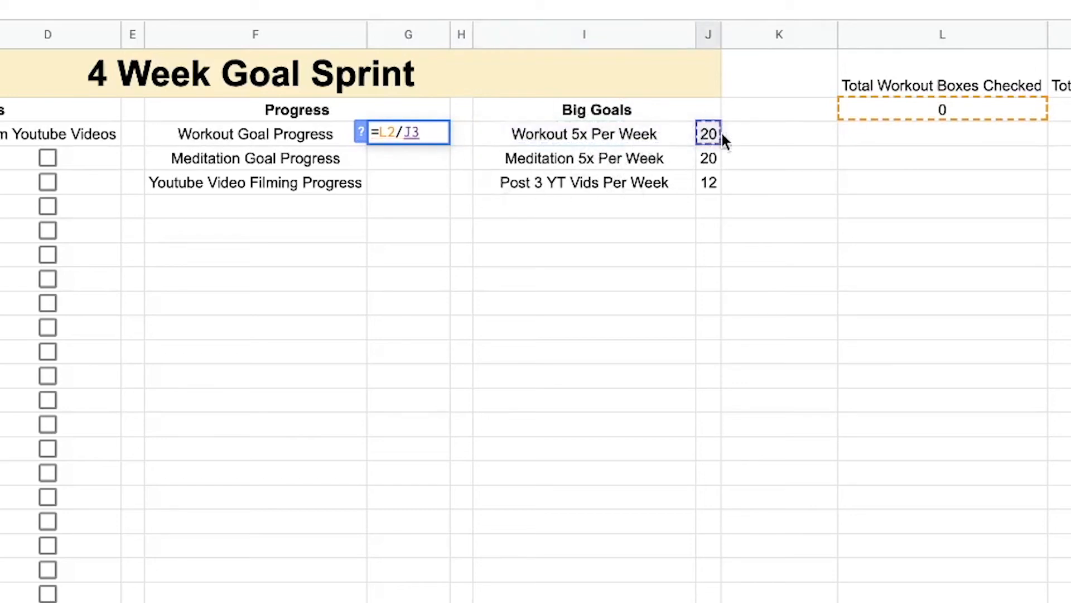
pyautogui.press('Return')
pyautogui.click(406, 138)
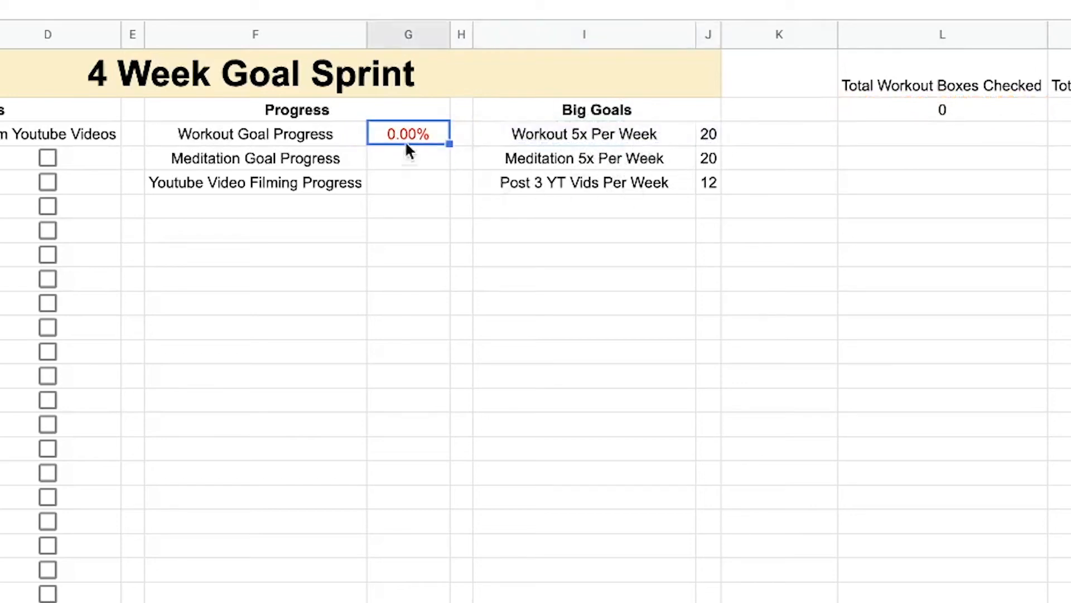
# Step: Test the workout progress by ticking a spread of Workout boxes from Aug. 21 to Sep. 18
pyautogui.click(76, 147)
pyautogui.click(76, 159)
pyautogui.click(76, 185)
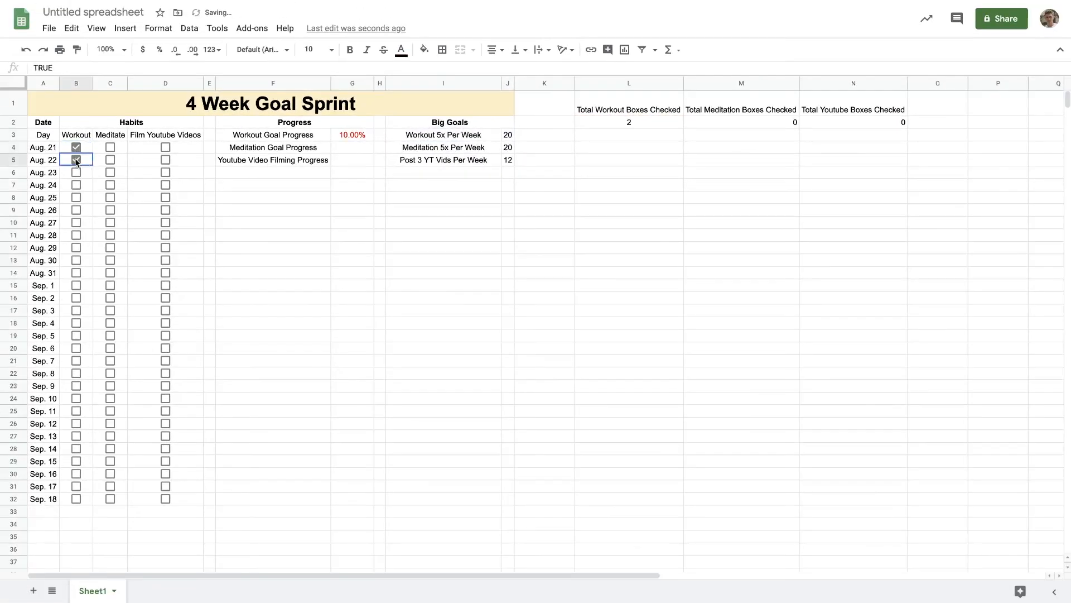
pyautogui.click(76, 197)
pyautogui.click(76, 210)
pyautogui.click(76, 248)
pyautogui.click(76, 272)
pyautogui.click(76, 297)
pyautogui.click(76, 335)
pyautogui.click(76, 372)
pyautogui.click(76, 386)
pyautogui.click(76, 423)
pyautogui.click(76, 461)
pyautogui.click(76, 499)
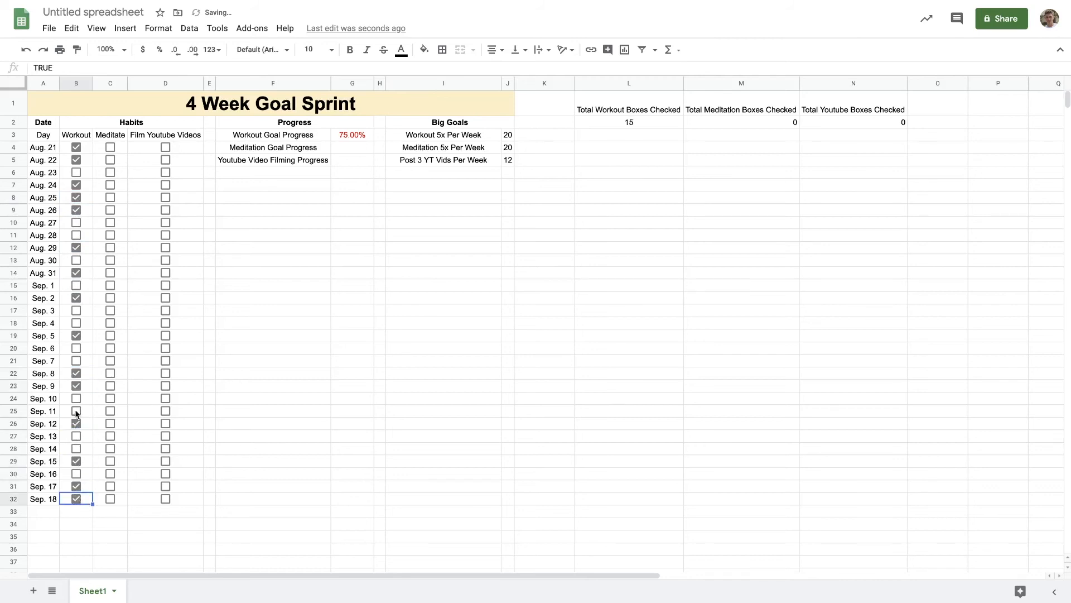
# Step: Adjust the ticked Workout boxes until 20 are checked, including Aug. 27, Aug. 28, Aug. 30, Sep. 1, Sep. 4 and Sep. 10
pyautogui.click(76, 398)
pyautogui.click(75, 323)
pyautogui.click(75, 260)
pyautogui.click(76, 297)
pyautogui.click(75, 285)
pyautogui.click(76, 223)
pyautogui.click(77, 235)
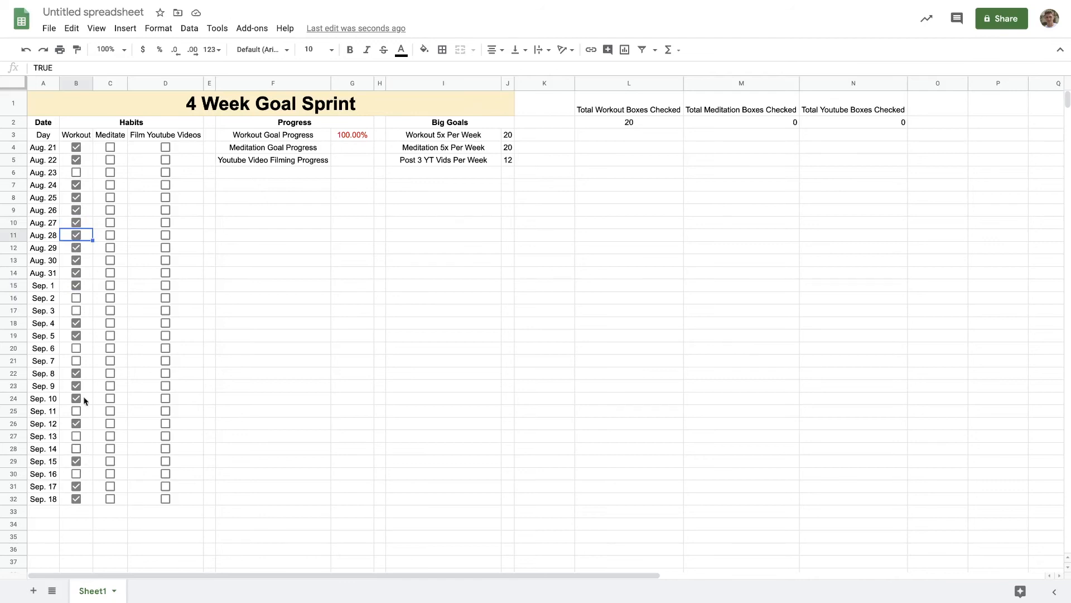
# Step: Clear all ticked Workout boxes from Aug. 21 through Sep. 18
pyautogui.click(78, 149)
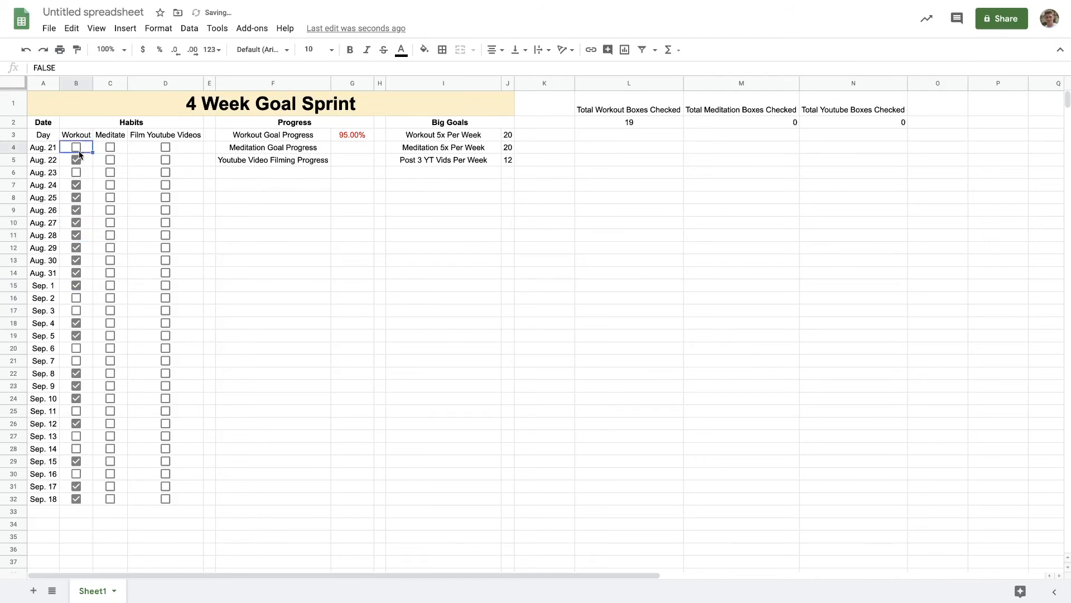
pyautogui.moveTo(90, 150); pyautogui.dragTo(90, 499)
pyautogui.click(351, 197)
# Step: Enter =M2/J4 as the Meditation Goal Progress in cell G4 and format it as a percentage
pyautogui.click(338, 148)
pyautogui.write('=')
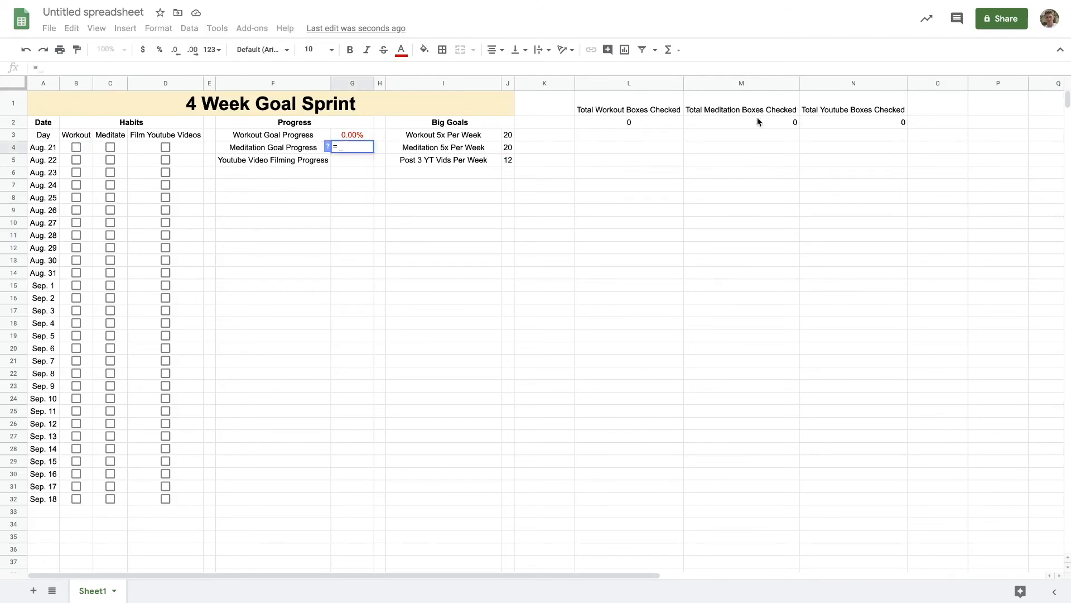
pyautogui.click(717, 122)
pyautogui.write('/')
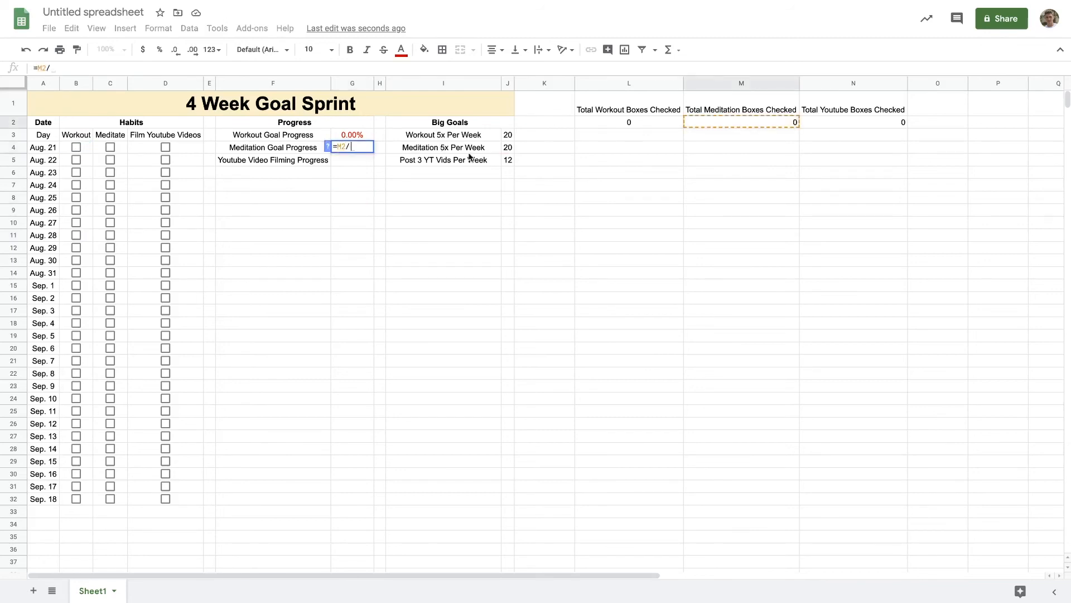
pyautogui.click(507, 147)
pyautogui.press('Return')
pyautogui.click(352, 147)
pyautogui.click(160, 50)
# Step: Enter =N2/J5 as the Youtube Video Filming Progress in cell G5 and format it as a percentage
pyautogui.click(352, 162)
pyautogui.write('=')
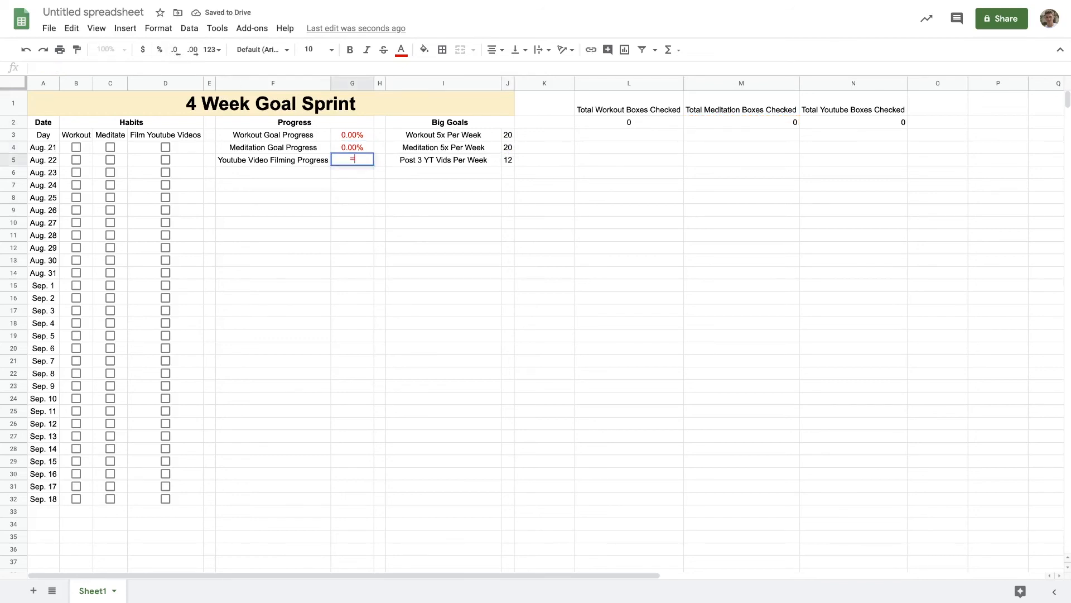
pyautogui.click(861, 123)
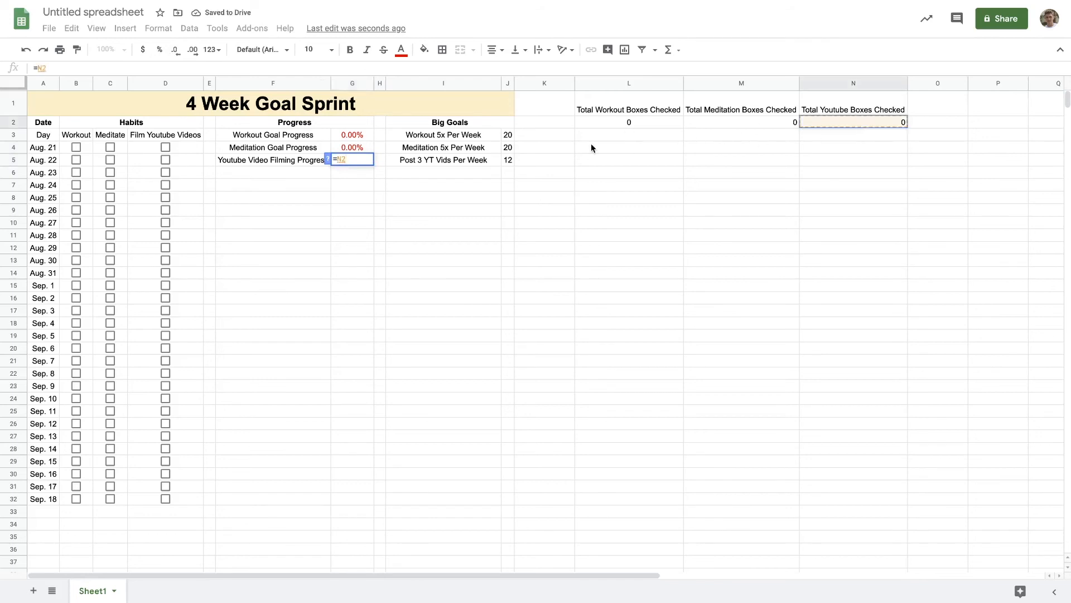
pyautogui.write('/')
pyautogui.click(508, 161)
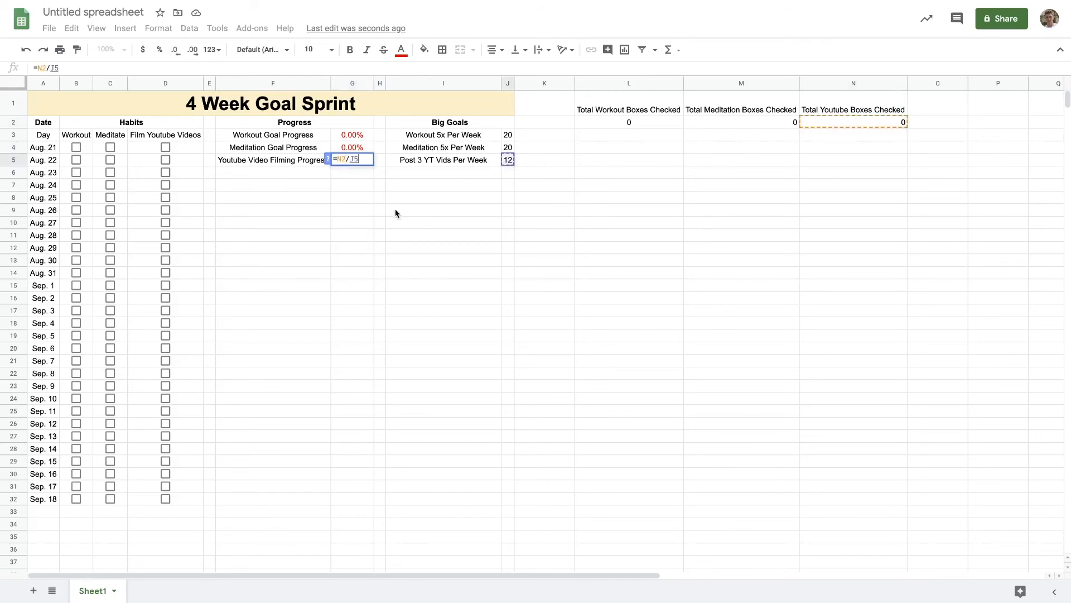
pyautogui.press('Return')
pyautogui.click(350, 158)
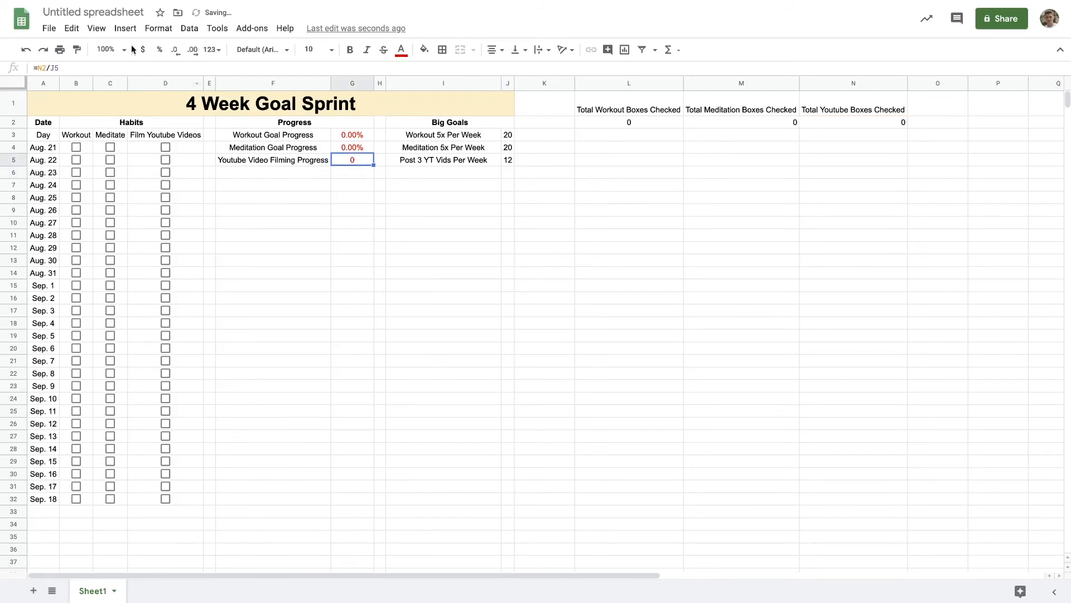
pyautogui.click(159, 51)
# Step: Test the meditation and filming progress by ticking and unticking a few Meditate and Film Youtube Videos boxes in the first date rows
pyautogui.click(165, 147)
pyautogui.click(165, 159)
pyautogui.click(119, 162)
pyautogui.click(113, 159)
pyautogui.click(113, 172)
pyautogui.click(111, 190)
pyautogui.click(110, 171)
pyautogui.click(110, 159)
pyautogui.click(165, 159)
pyautogui.click(163, 147)
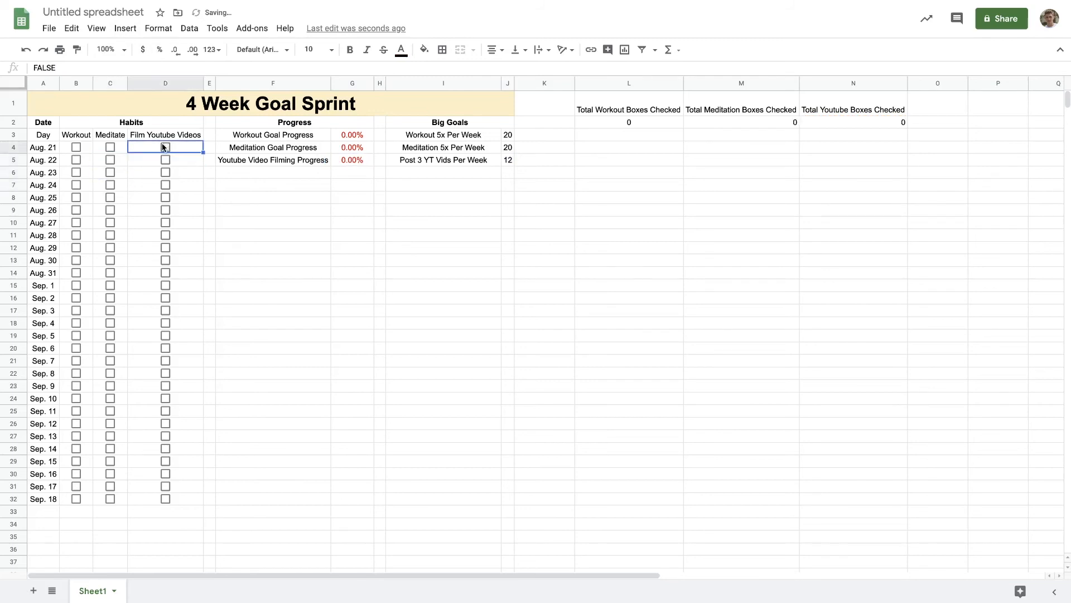
# Step: Hide columns L through N, which hold the total checked-box counts
pyautogui.moveTo(621, 88); pyautogui.dragTo(912, 86)
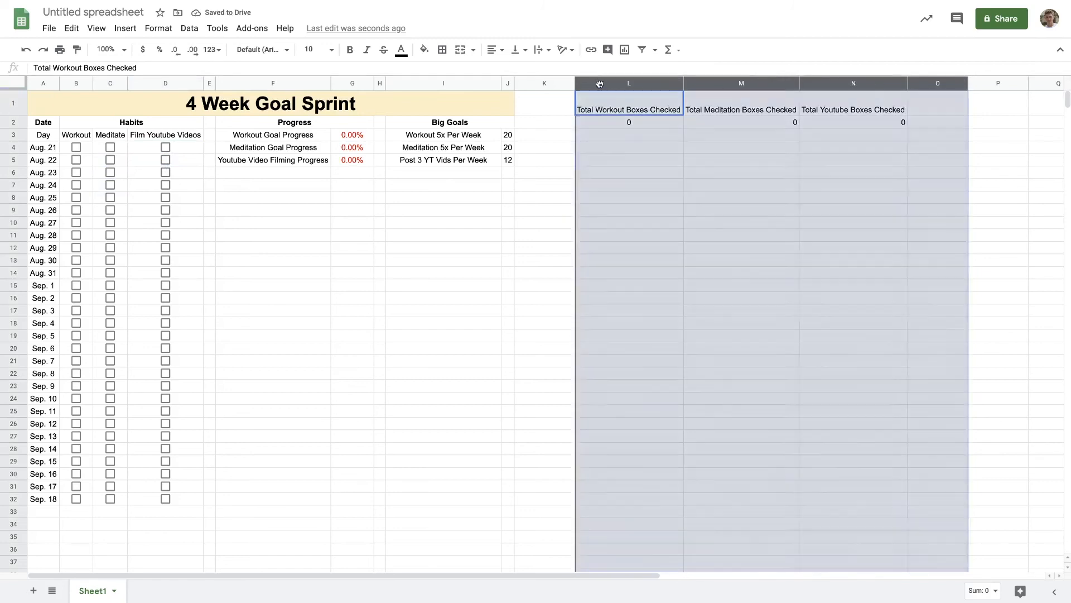
pyautogui.click(555, 107)
pyautogui.moveTo(617, 85); pyautogui.dragTo(879, 84)
pyautogui.rightClick(618, 84)
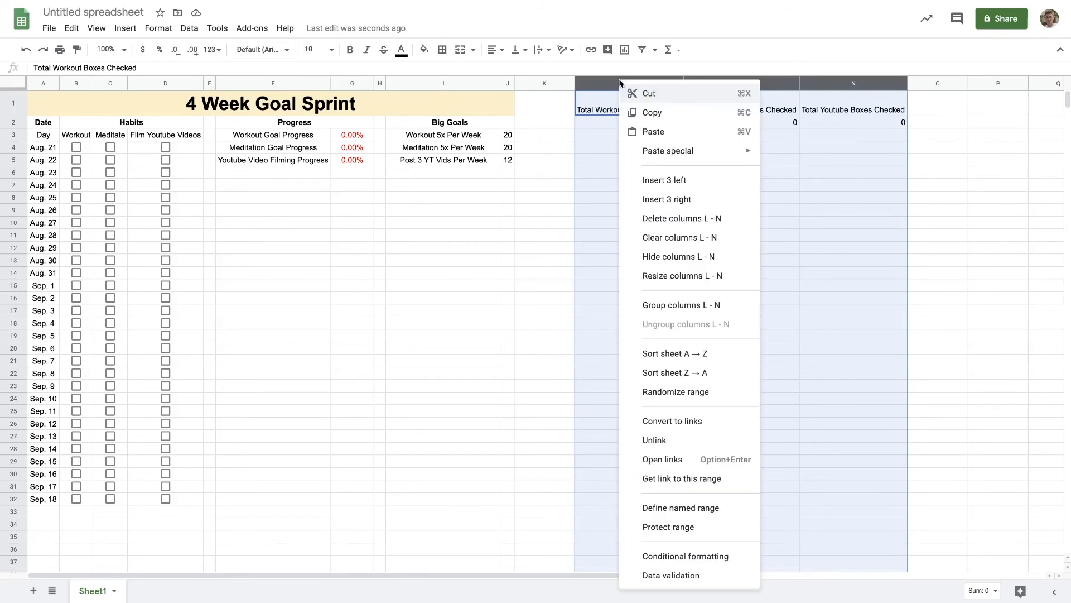
pyautogui.click(684, 257)
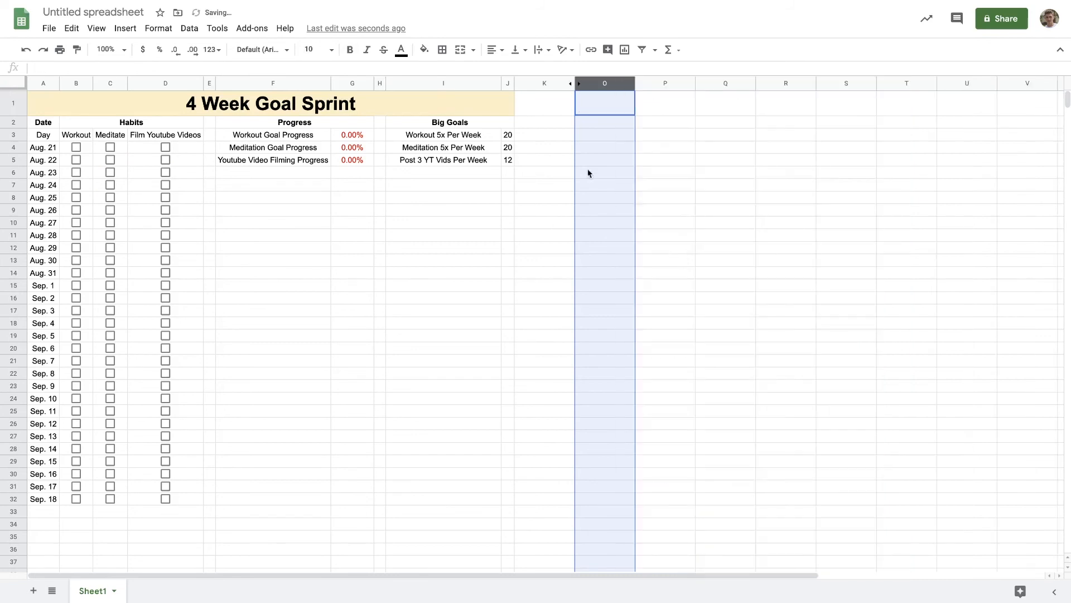
# Step: Delete the unused empty columns P through AA
pyautogui.click(666, 83)
pyautogui.hscroll(5, 775, 90)
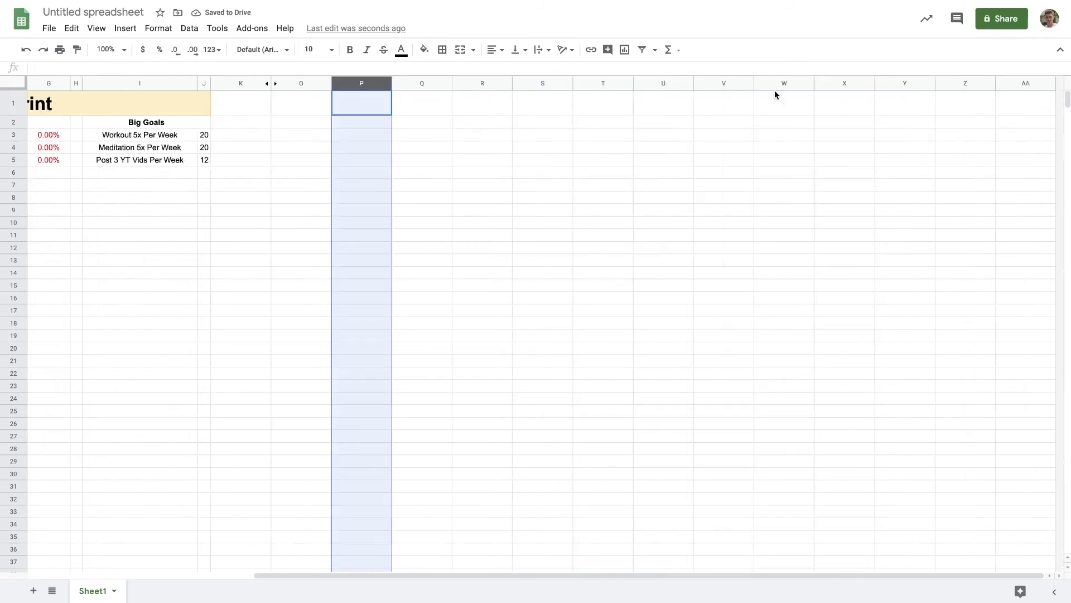
pyautogui.keyDown('shift'); pyautogui.click(1026, 84); pyautogui.keyUp('shift')
pyautogui.rightClick(1026, 85)
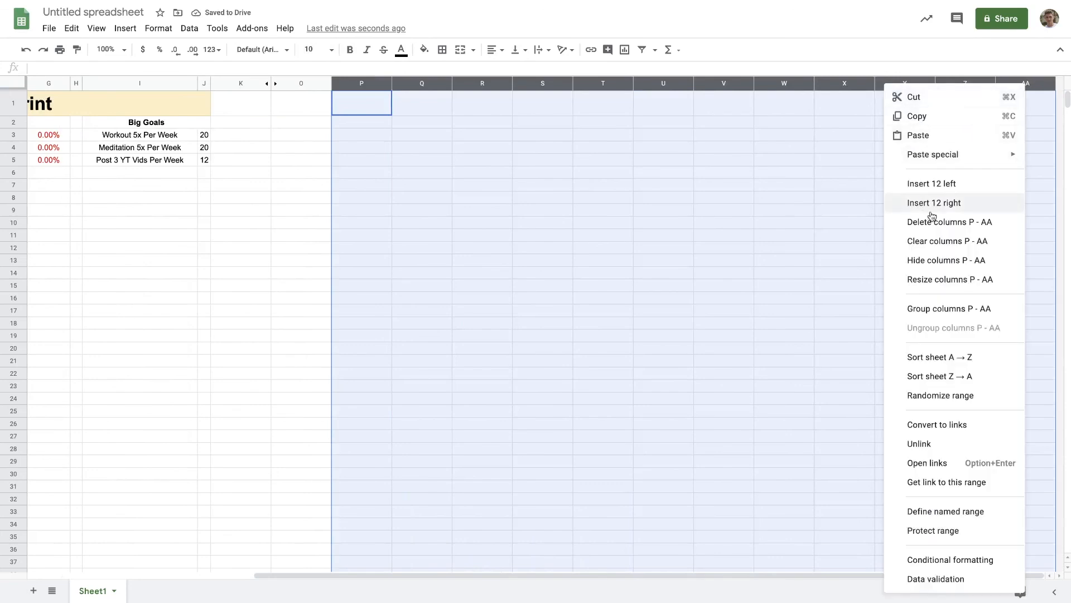
pyautogui.click(949, 221)
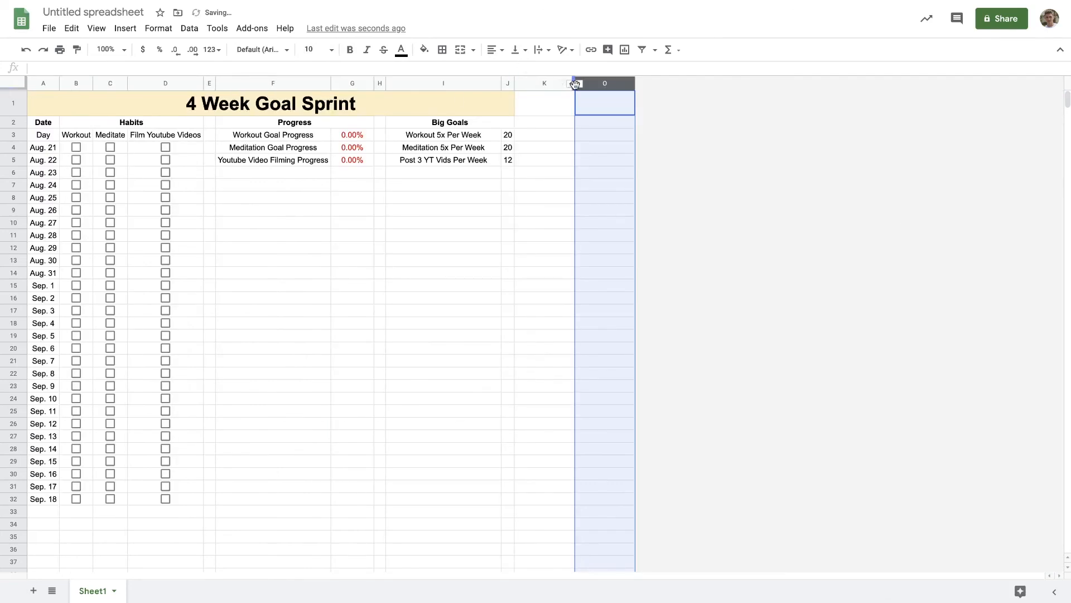
# Step: Widen column K to about four times its width and delete the empty column O
pyautogui.moveTo(575, 80); pyautogui.dragTo(781, 83)
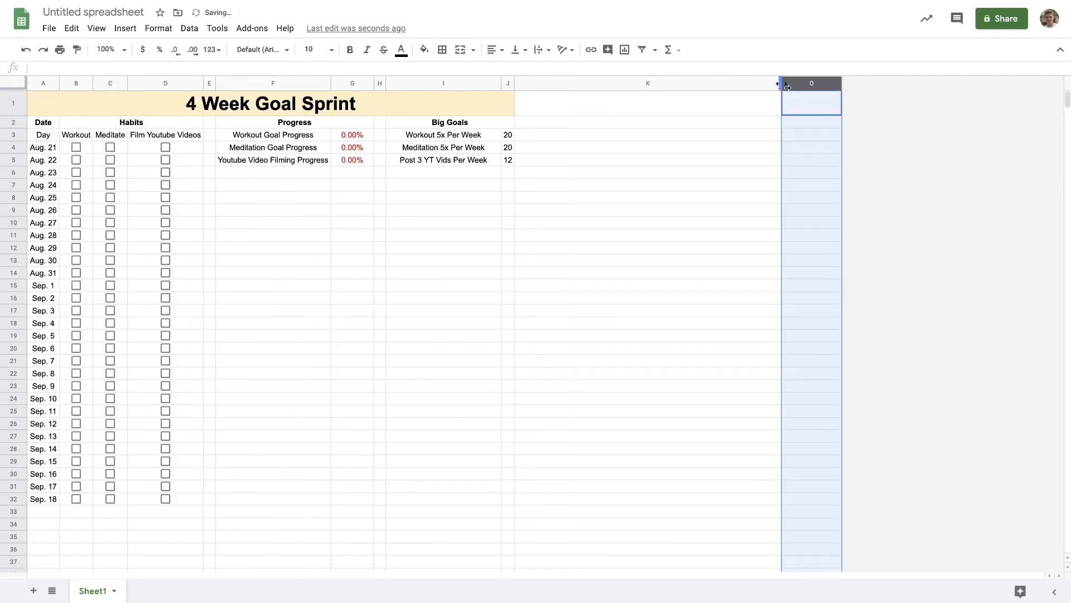
pyautogui.rightClick(813, 81)
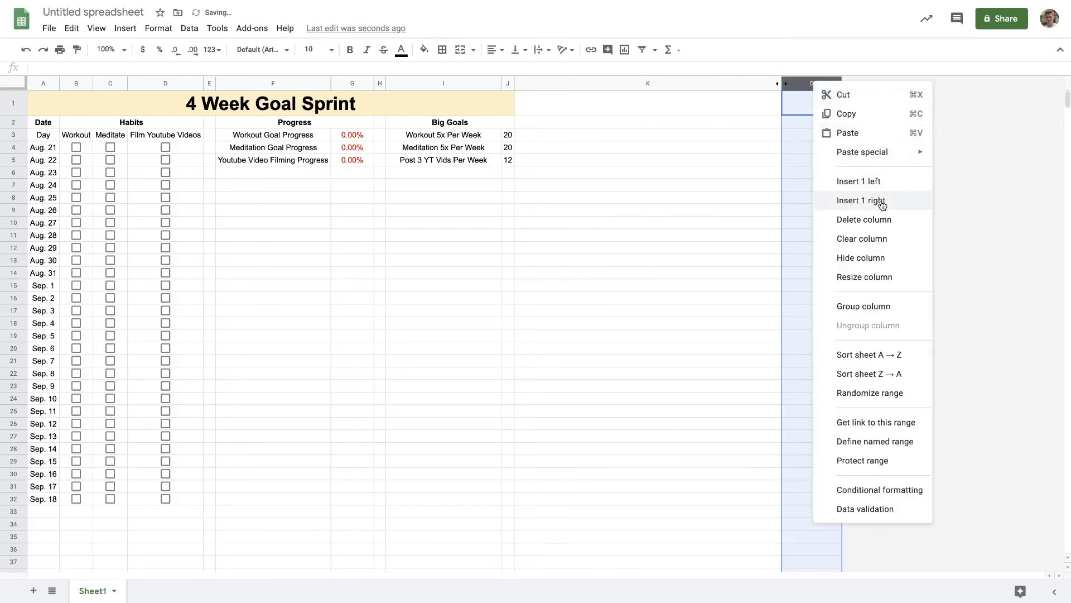
pyautogui.click(871, 220)
# Step: Merge cells K1 through K32 into one large cell beside the tracker
pyautogui.click(629, 111)
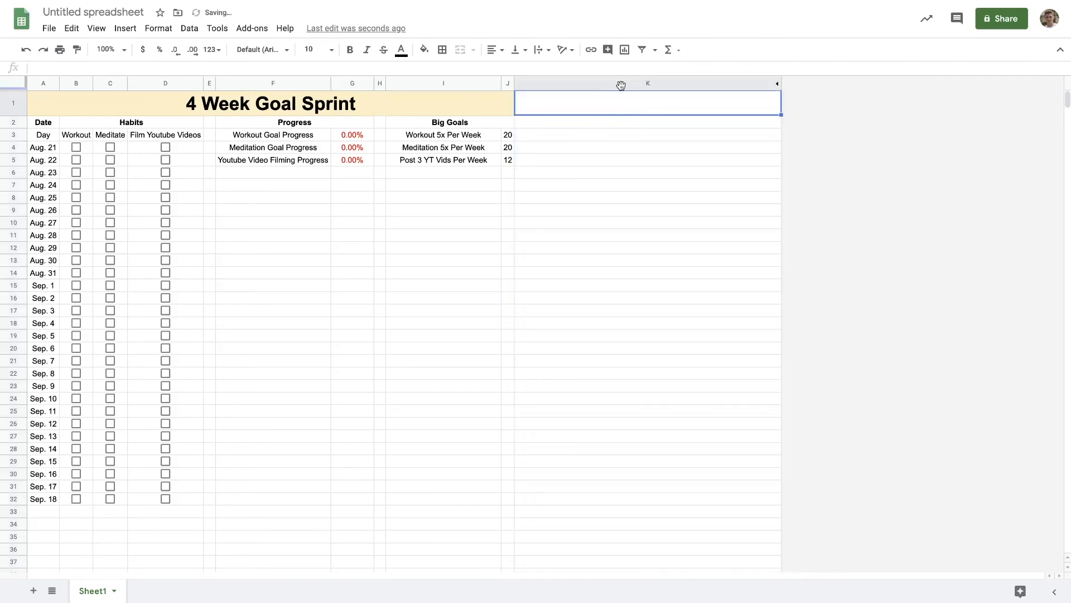
pyautogui.moveTo(645, 102); pyautogui.dragTo(646, 306)
pyautogui.scroll(5, 446, 157)
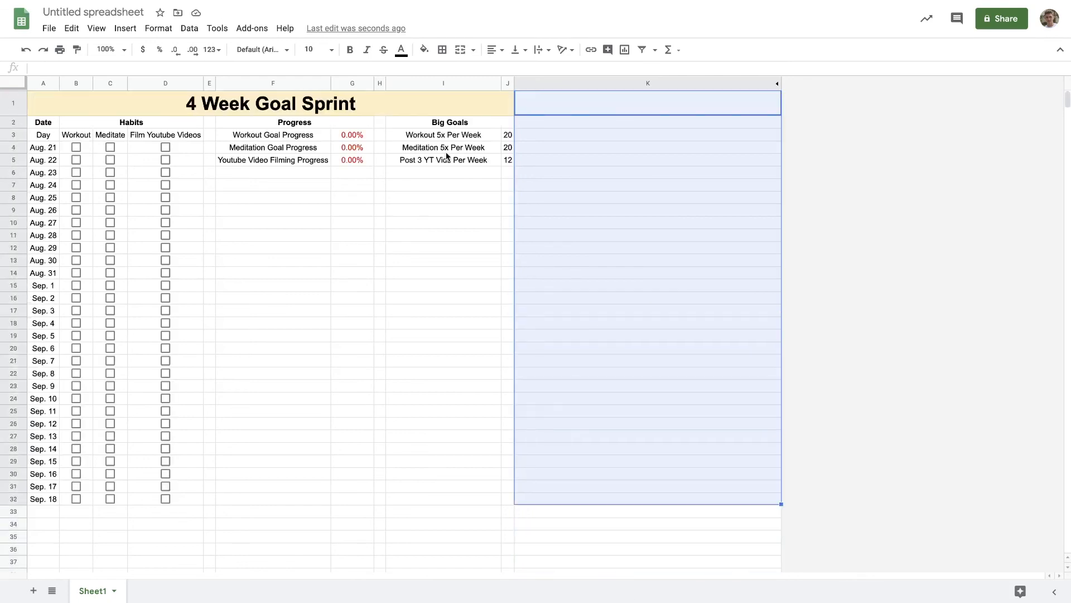
pyautogui.click(460, 50)
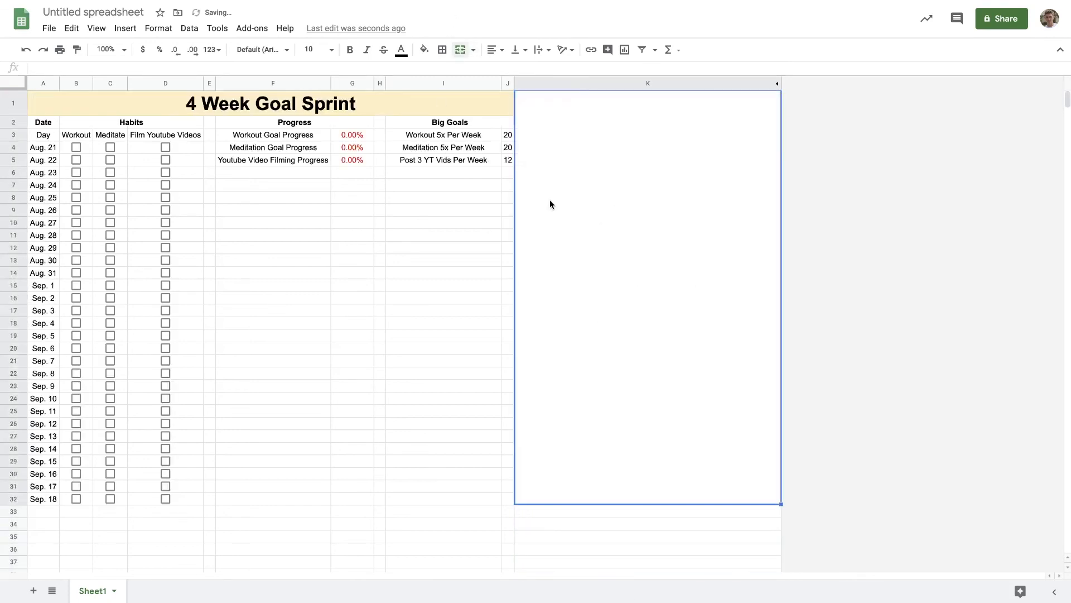
pyautogui.doubleClick(610, 153)
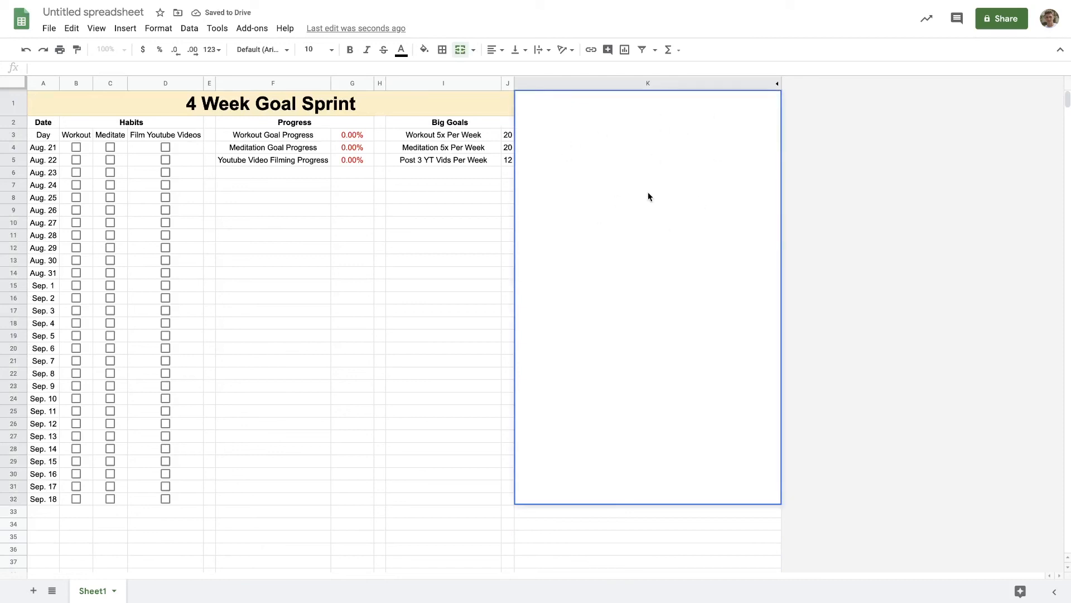
pyautogui.press('Escape')
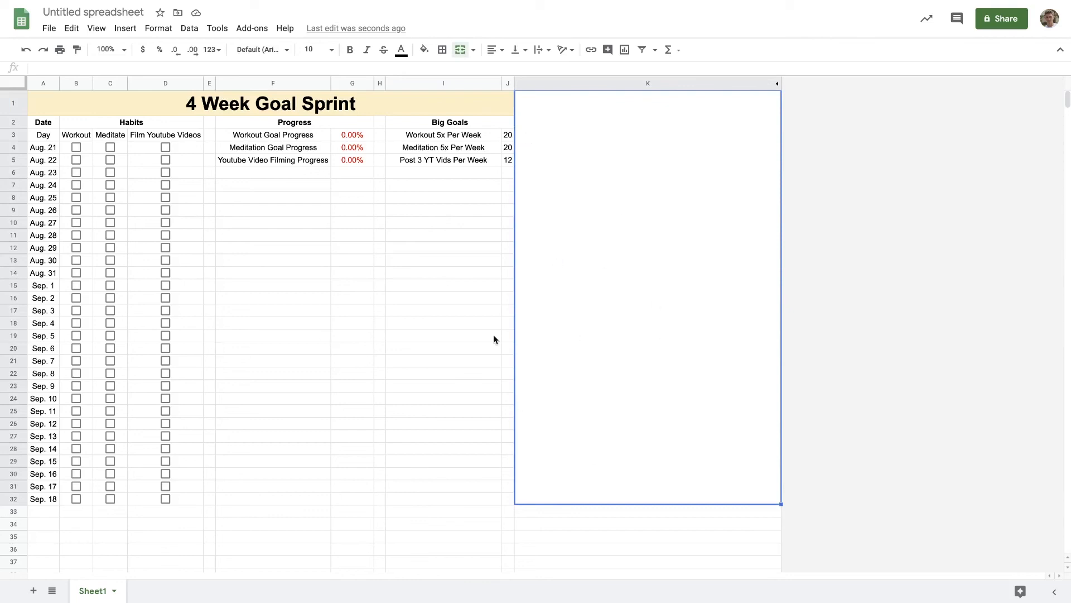
# Step: Delete all empty rows below the Sep. 18 entry, rows 33 through 986
pyautogui.click(14, 511)
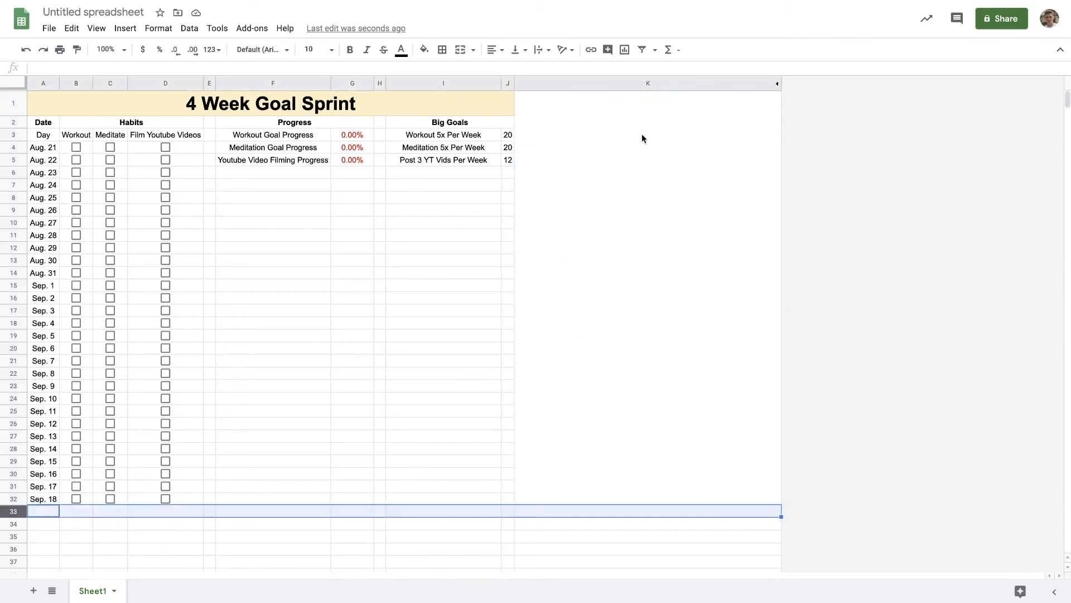
pyautogui.scroll(-20, 191, 376)
pyautogui.scroll(-20, 191, 375)
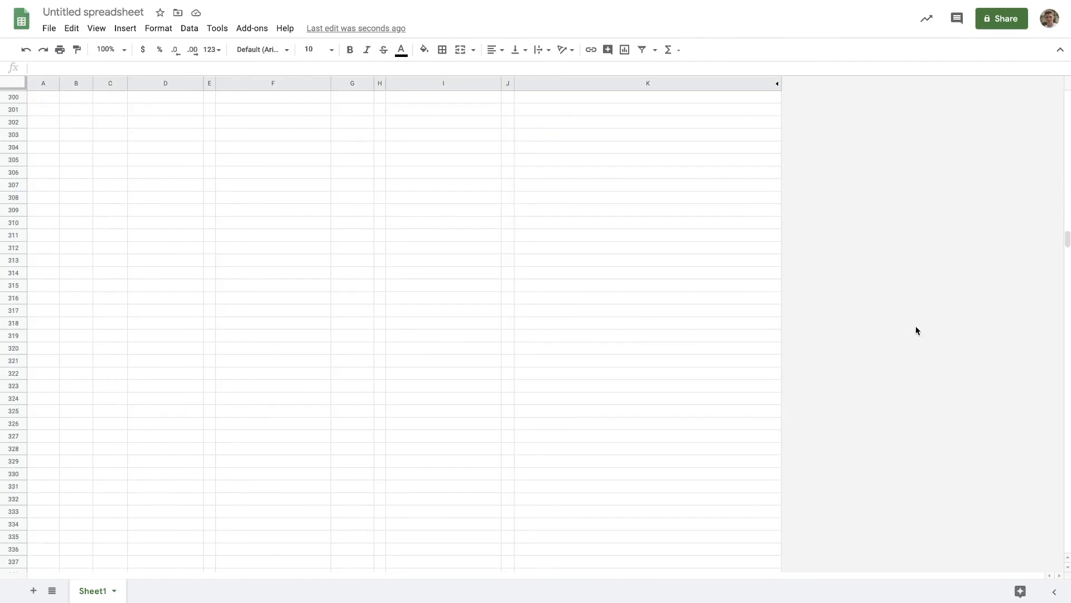
pyautogui.moveTo(1068, 240); pyautogui.dragTo(1067, 549)
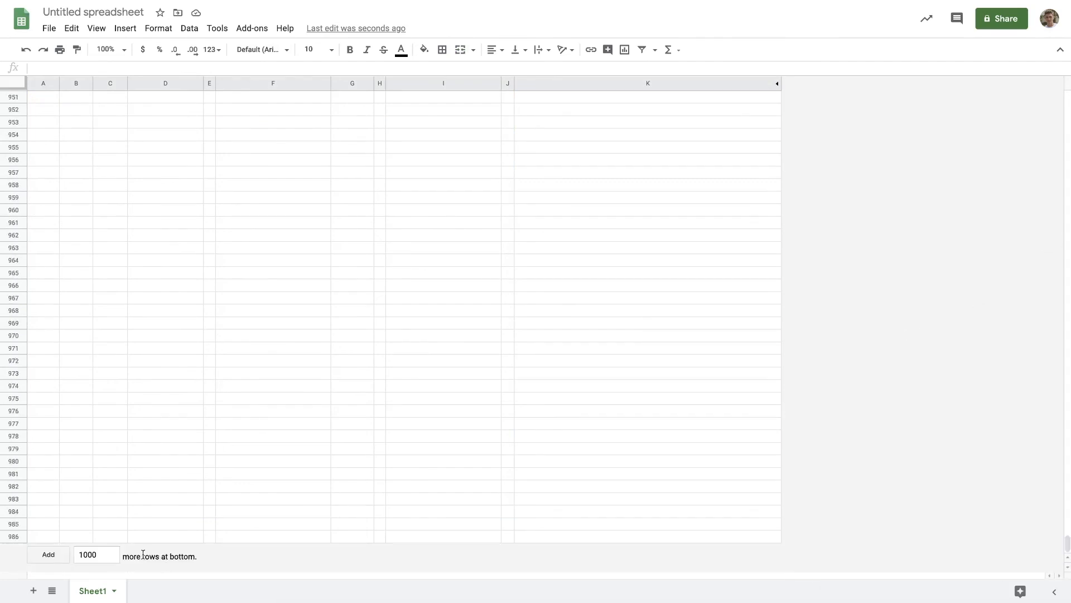
pyautogui.keyDown('shift'); pyautogui.click(18, 539); pyautogui.keyUp('shift')
pyautogui.rightClick(18, 539)
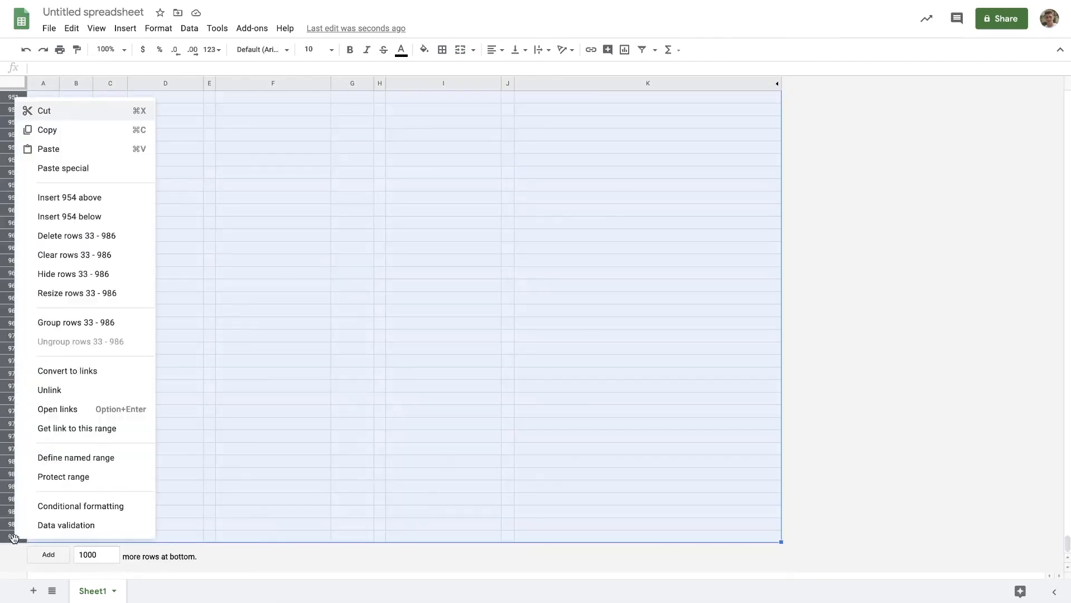
pyautogui.click(96, 236)
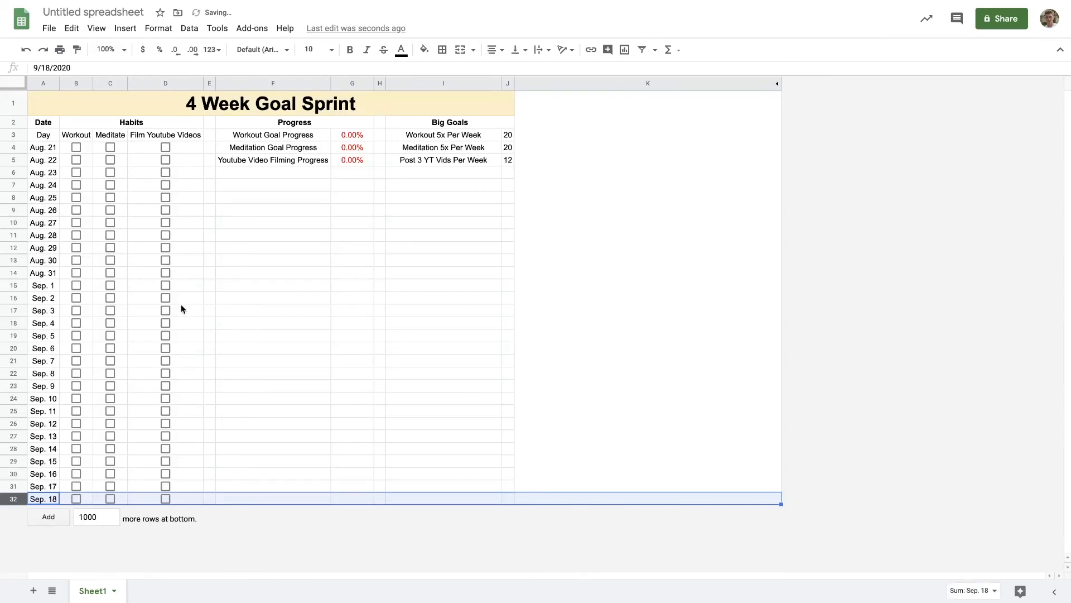
pyautogui.click(657, 138)
pyautogui.moveTo(352, 134); pyautogui.dragTo(350, 163)
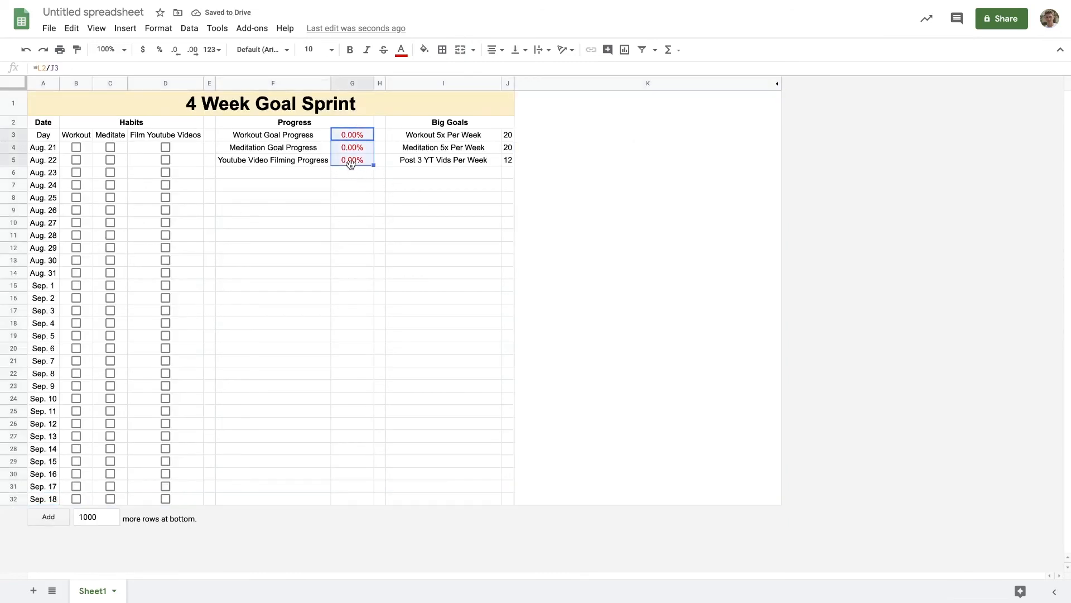
# Step: Insert rolex.jpg as an in-cell image in the merged column K cell and narrow the column to fit the watch
pyautogui.click(641, 166)
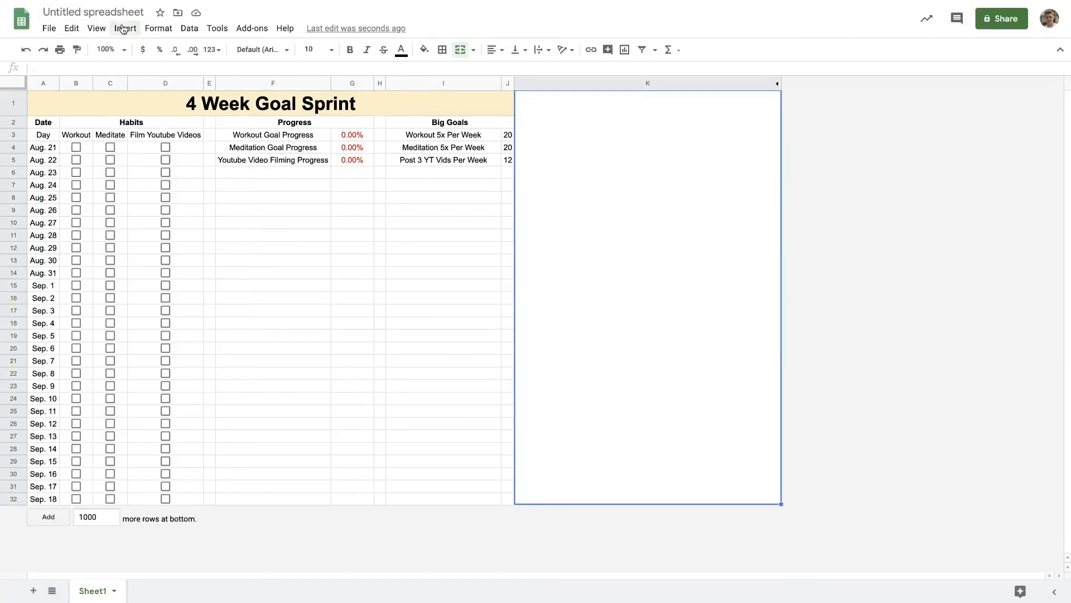
pyautogui.click(124, 29)
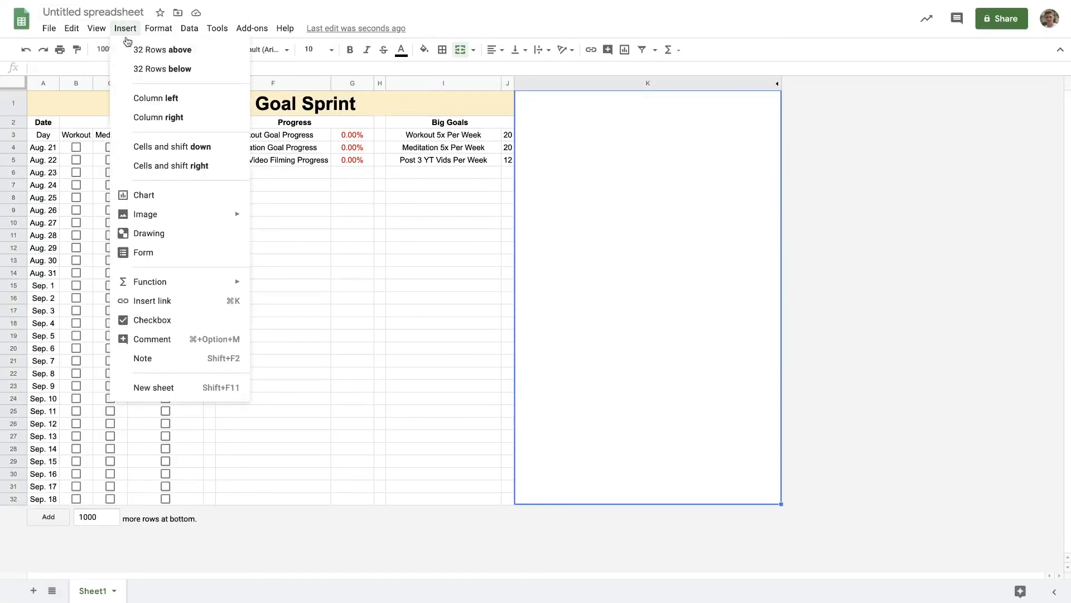
pyautogui.moveTo(152, 215)
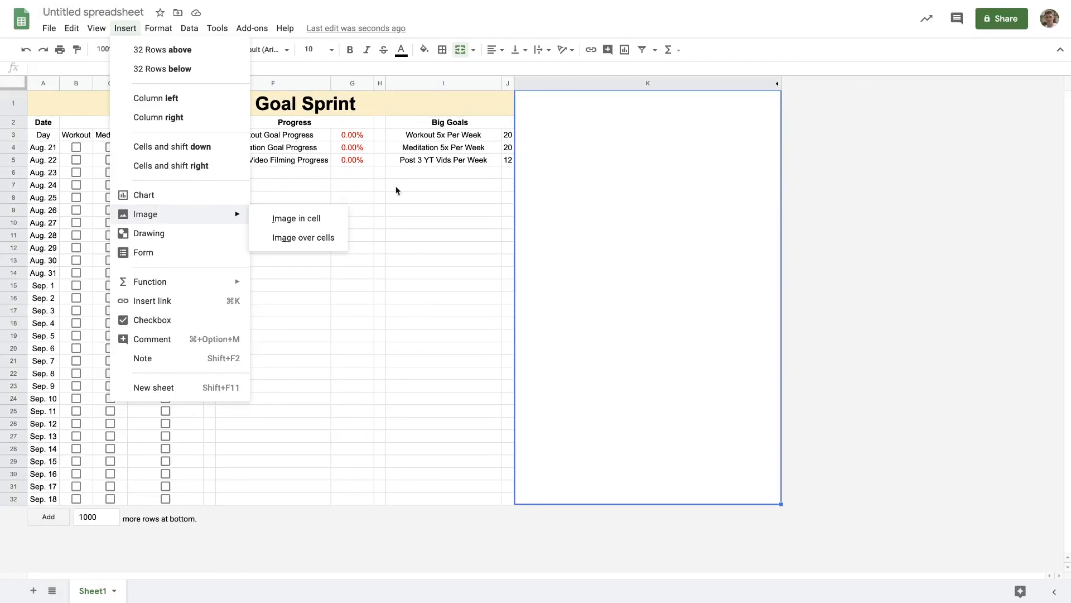
pyautogui.click(286, 219)
pyautogui.moveTo(71, 585); pyautogui.dragTo(534, 363)
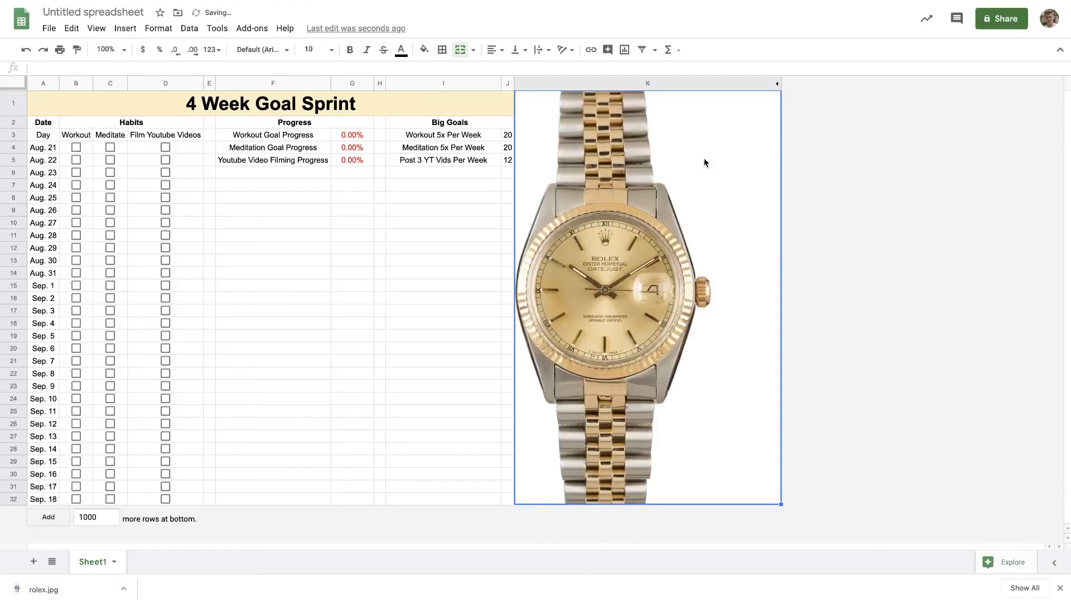
pyautogui.moveTo(782, 83); pyautogui.dragTo(712, 83)
pyautogui.click(272, 102)
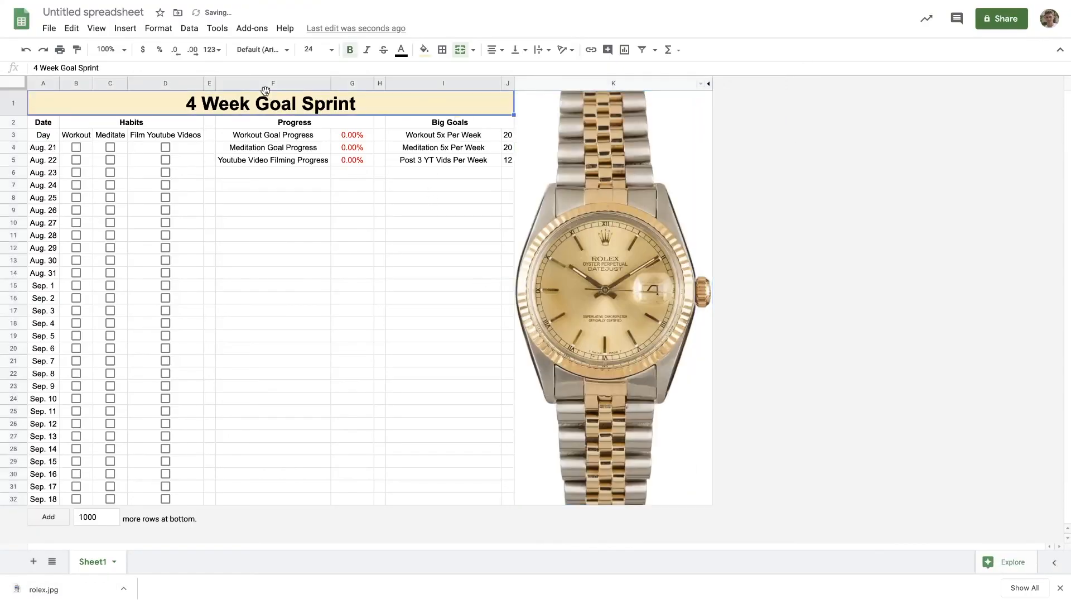
pyautogui.click(675, 318)
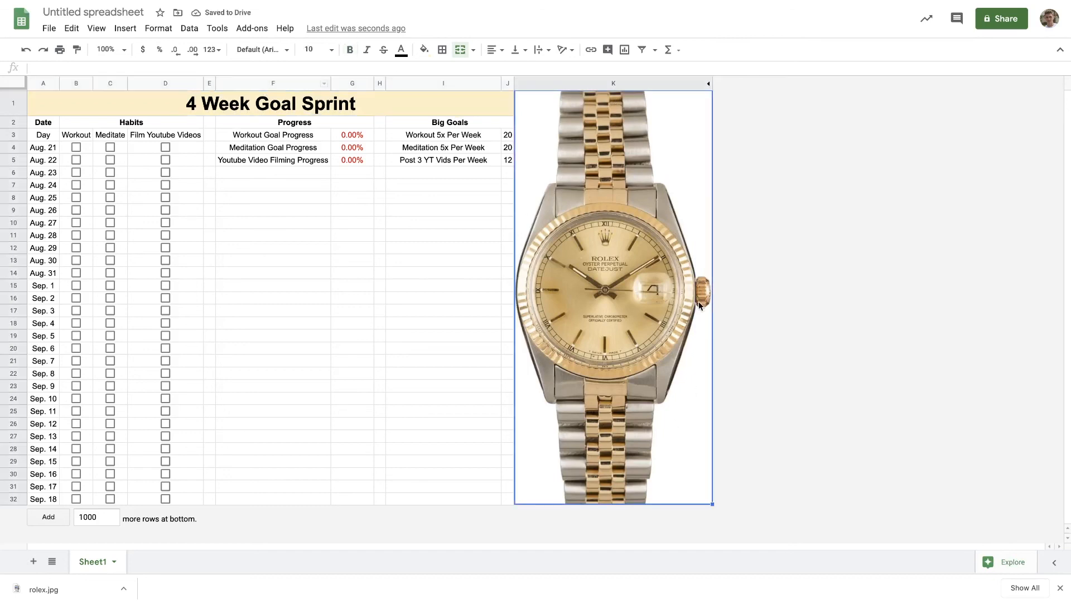
pyautogui.click(467, 288)
pyautogui.click(687, 275)
pyautogui.click(341, 281)
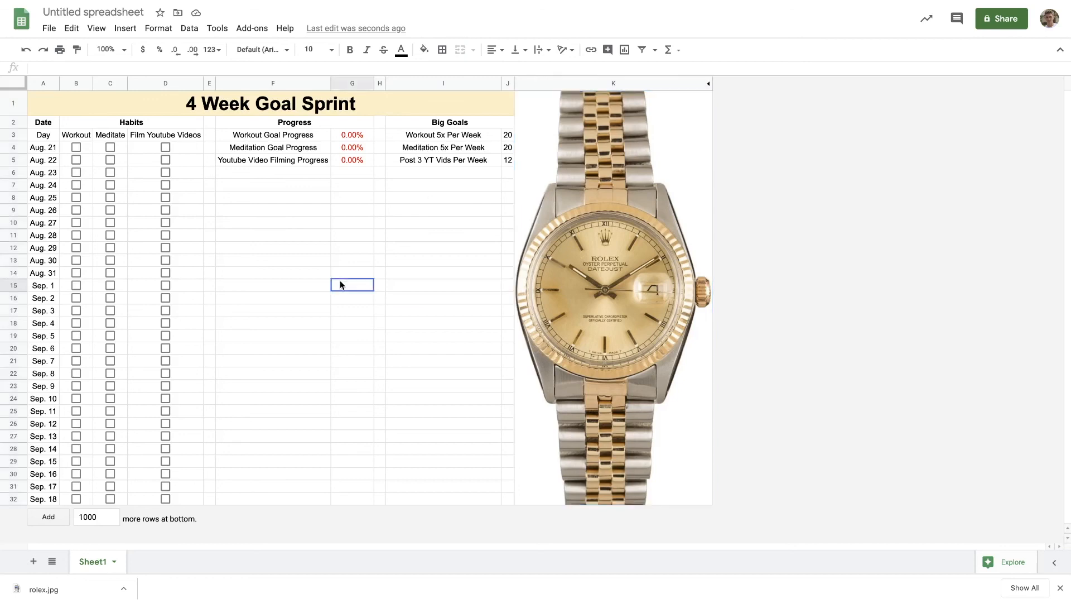
pyautogui.click(191, 172)
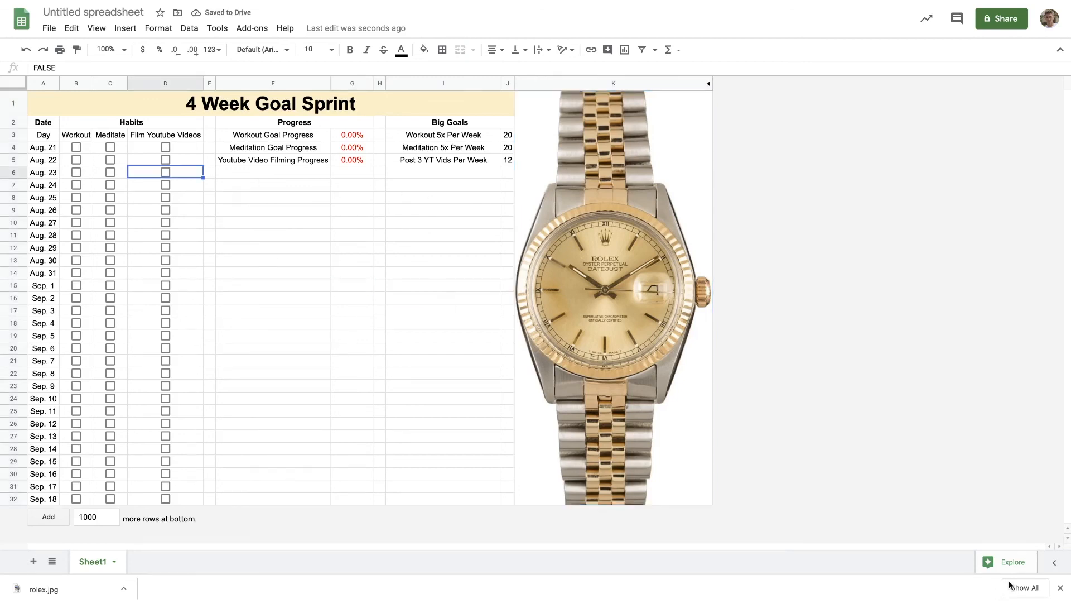
# Step: Close the browser's downloads bar
pyautogui.click(1060, 587)
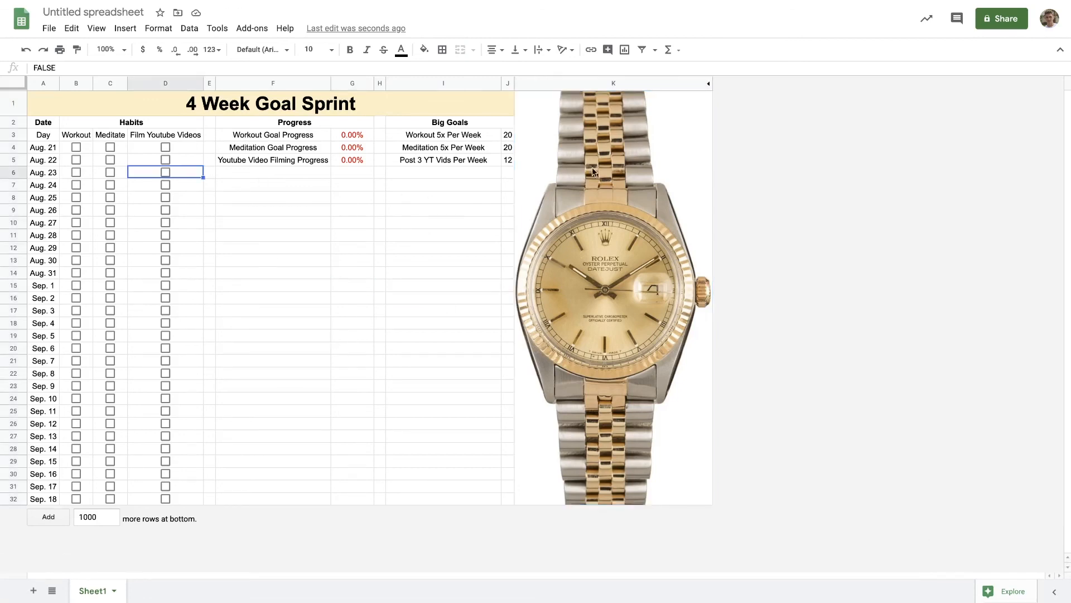